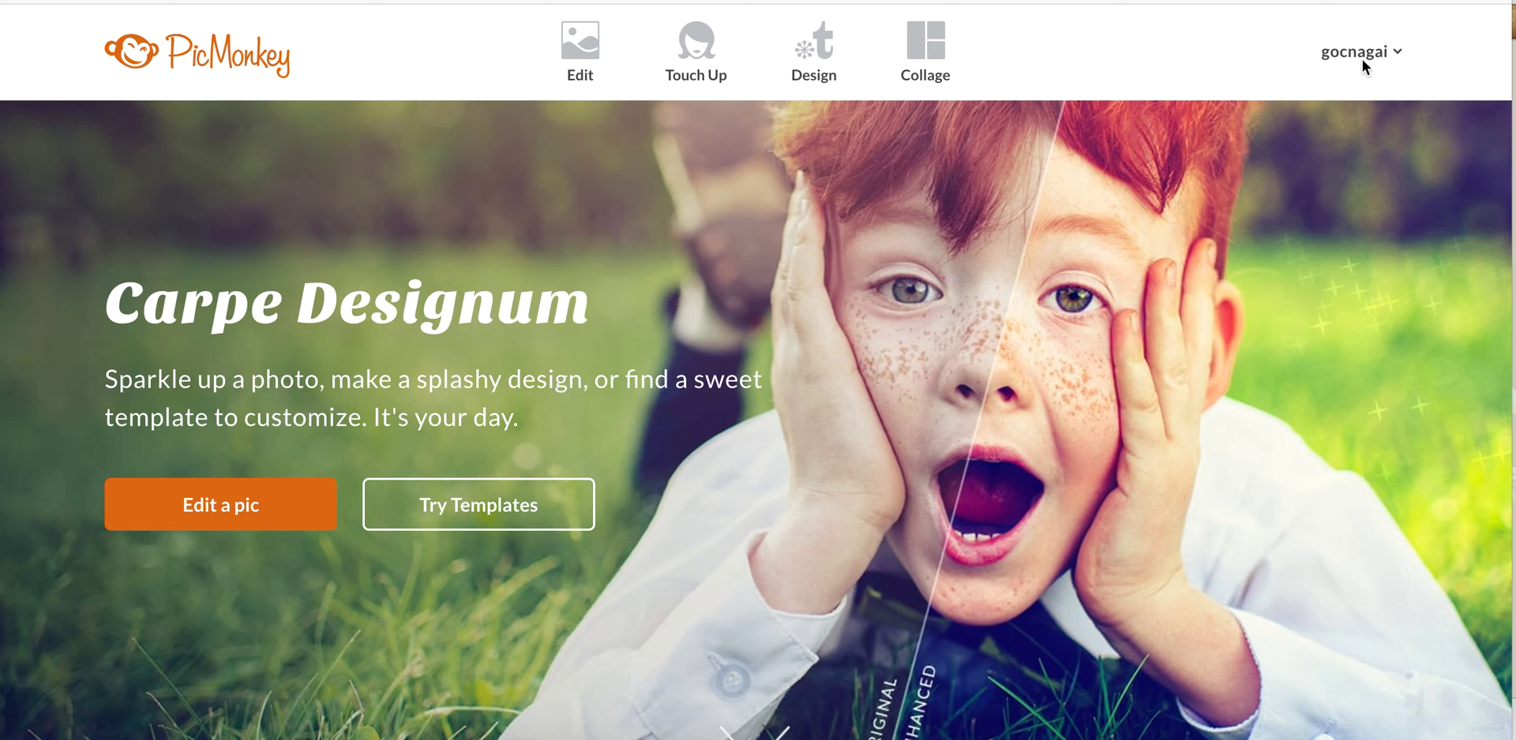
- Log out of the PicMonkey account from the username menu at top right
click(1391, 53)
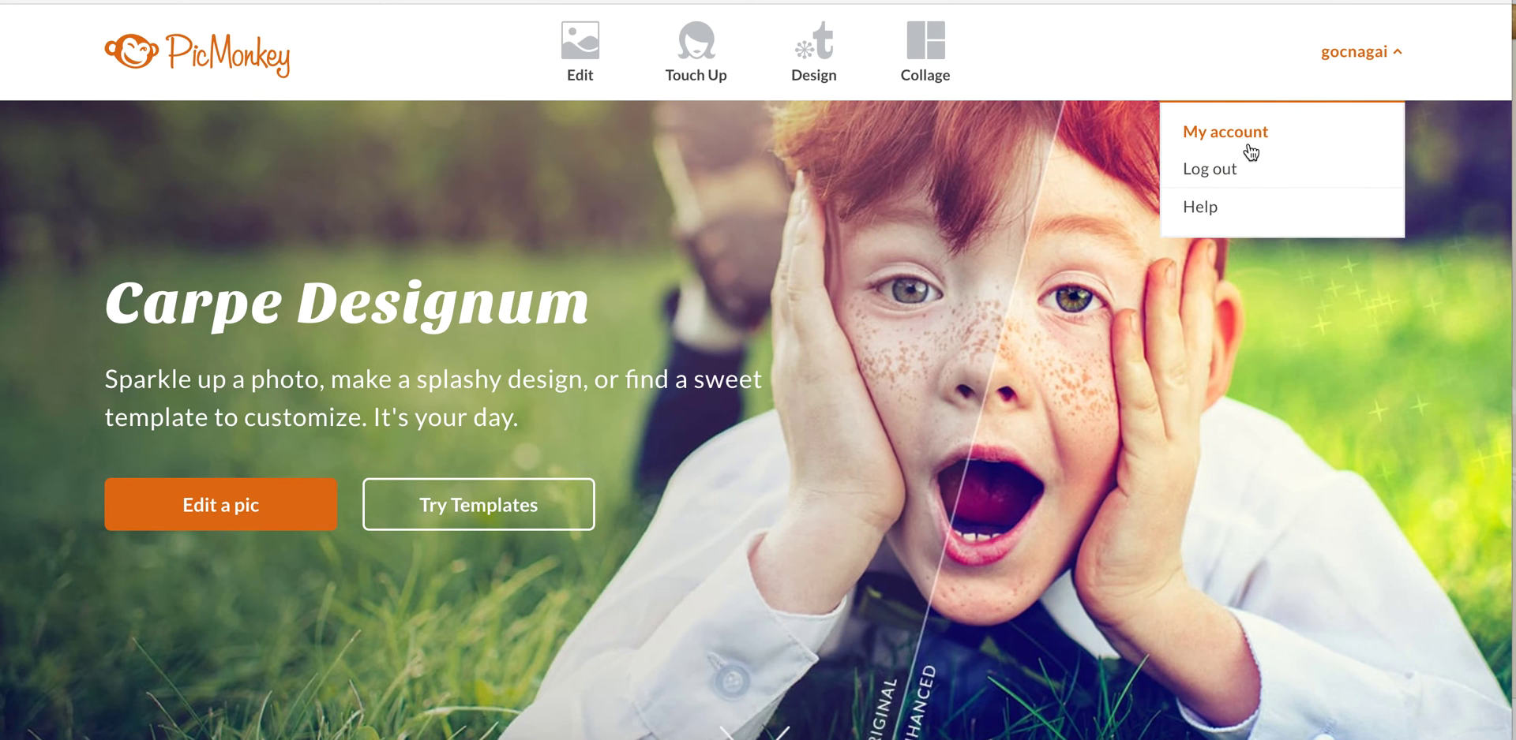
click(1230, 167)
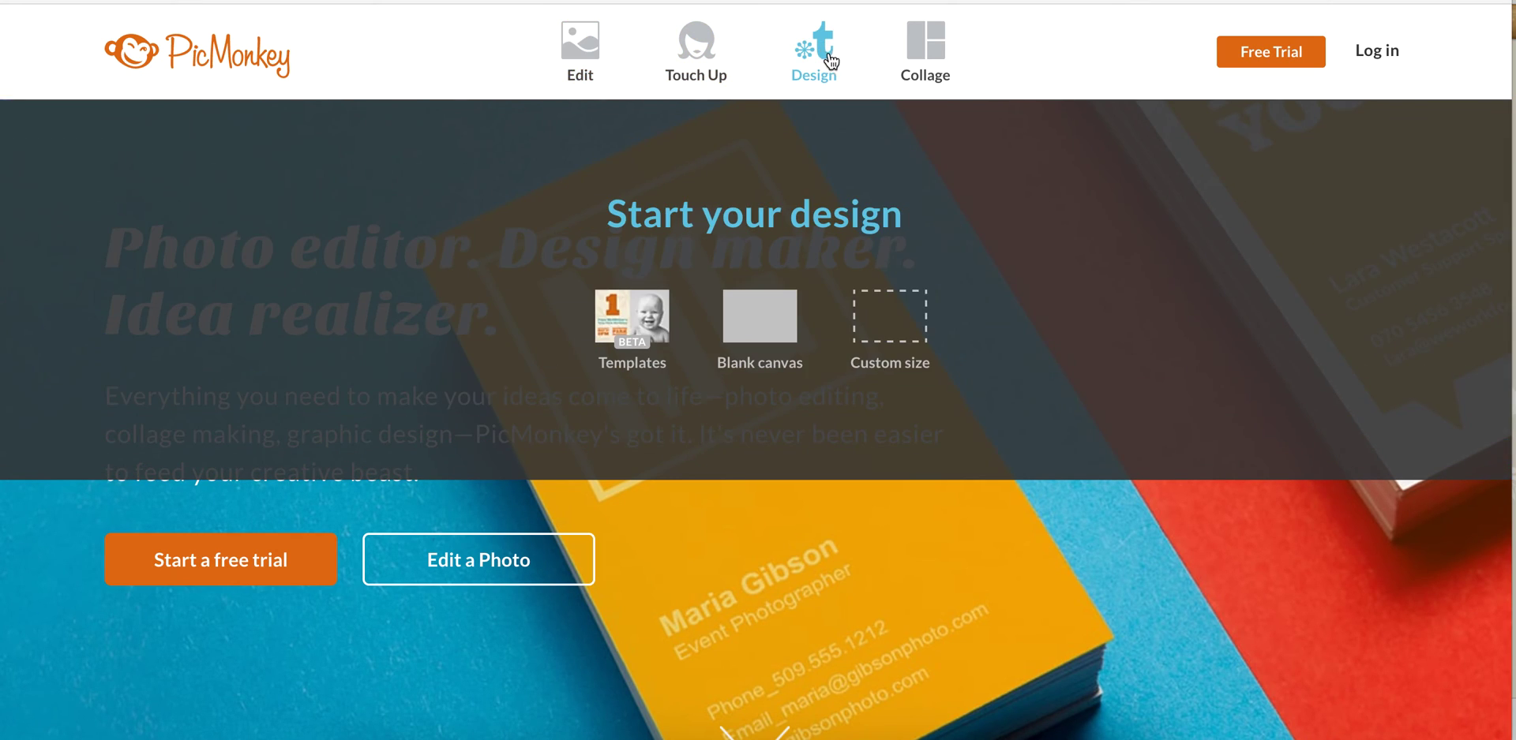
mouse_move(878, 64)
mouse_move(825, 65)
mouse_move(935, 47)
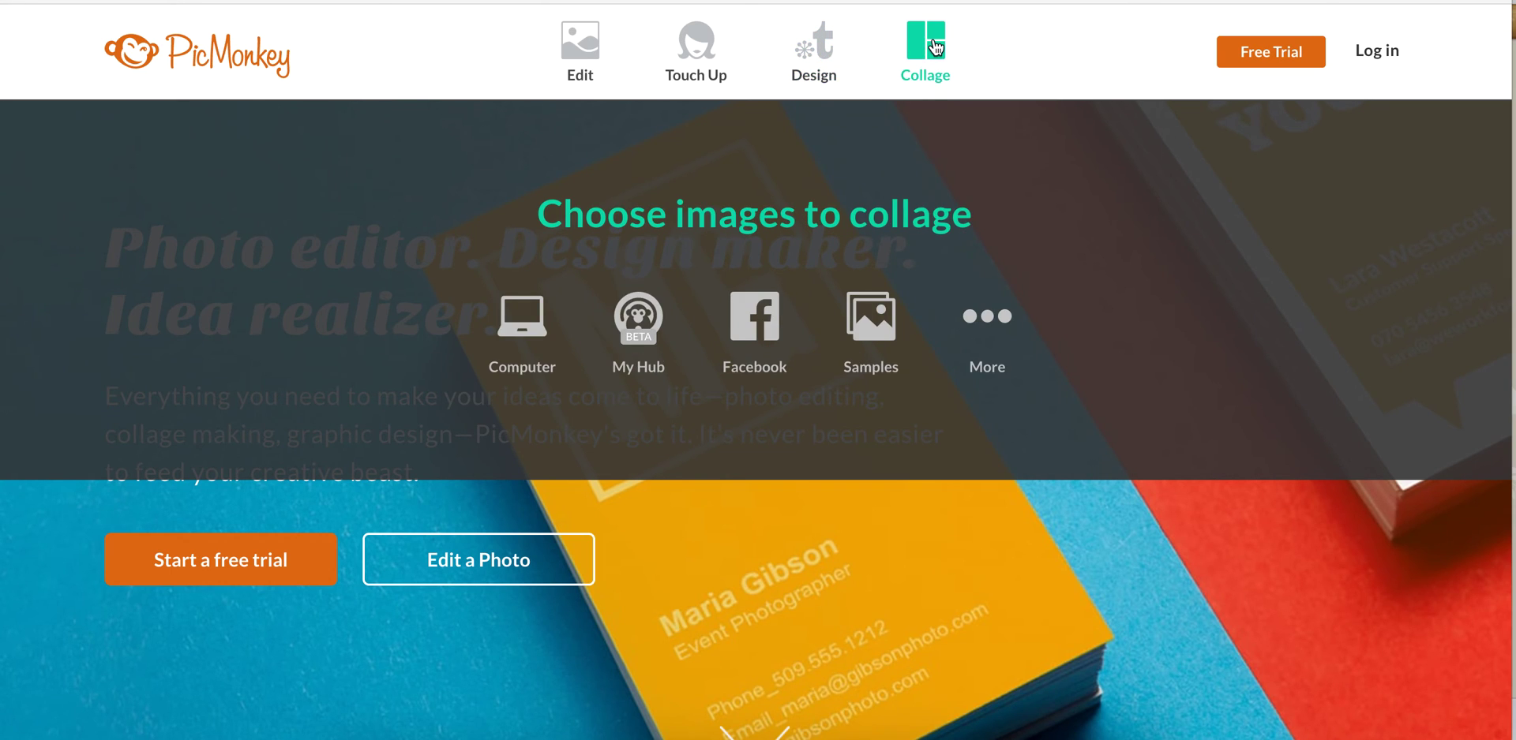
- Start a collage with the first three-panel FB Cover layout, resized to 1702 × 612
click(936, 48)
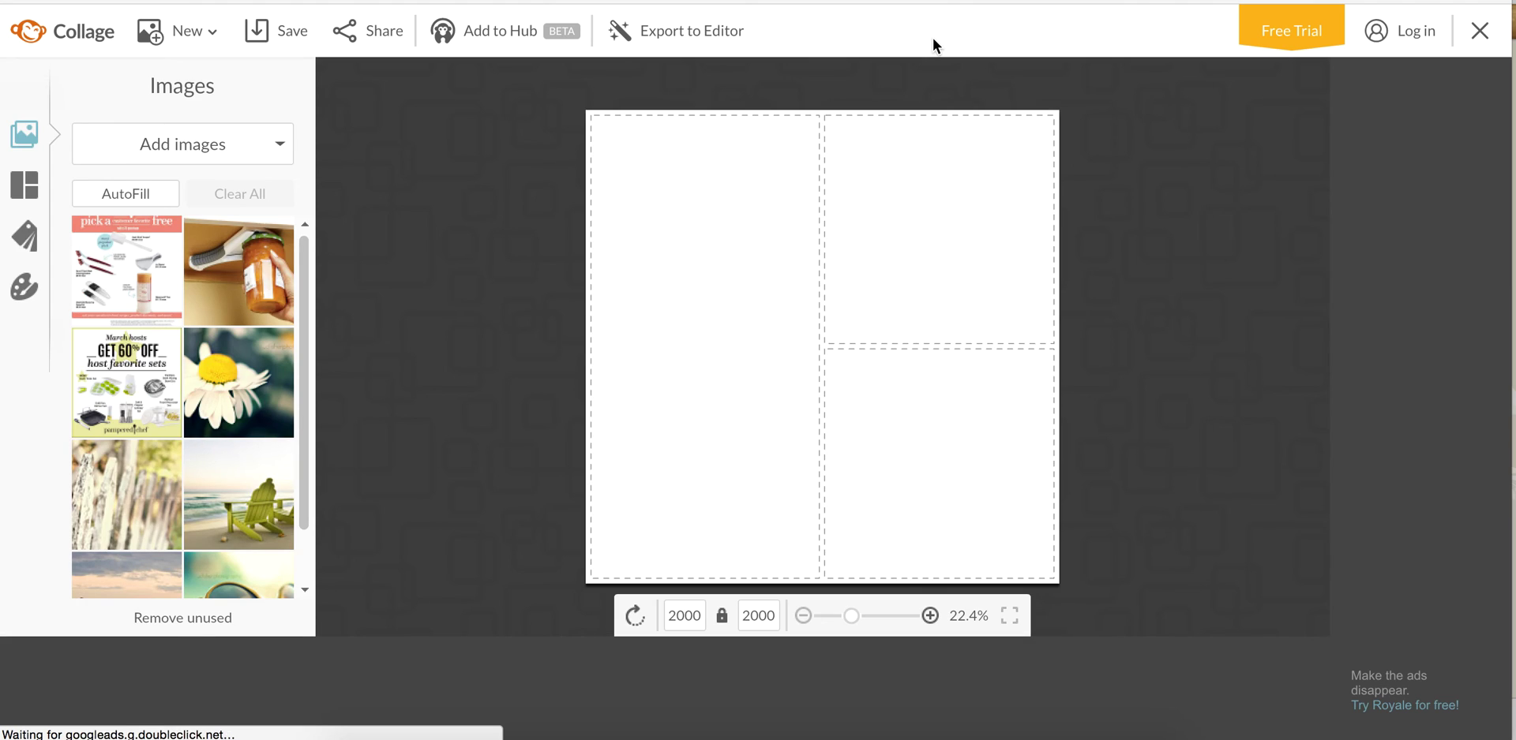
click(27, 190)
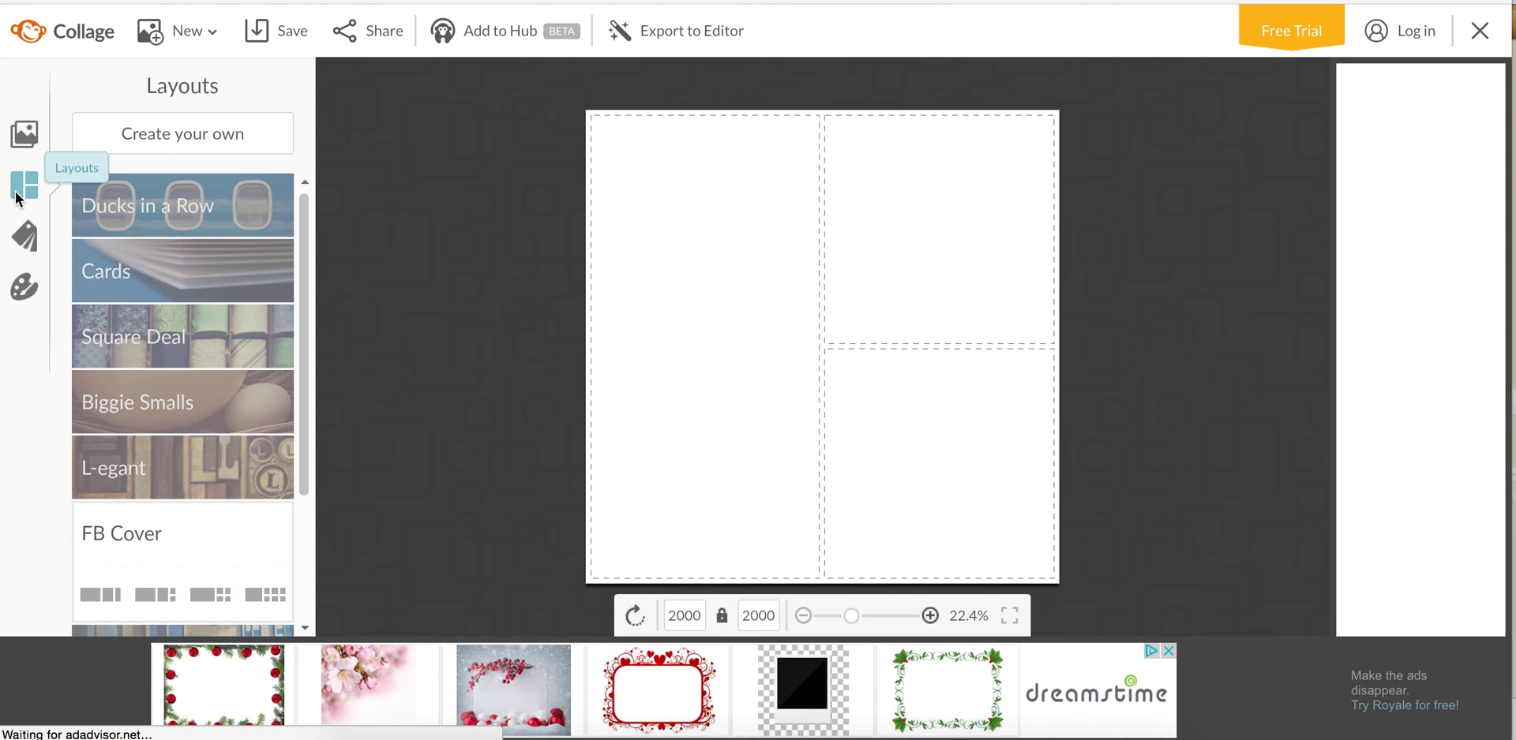
click(215, 205)
click(234, 325)
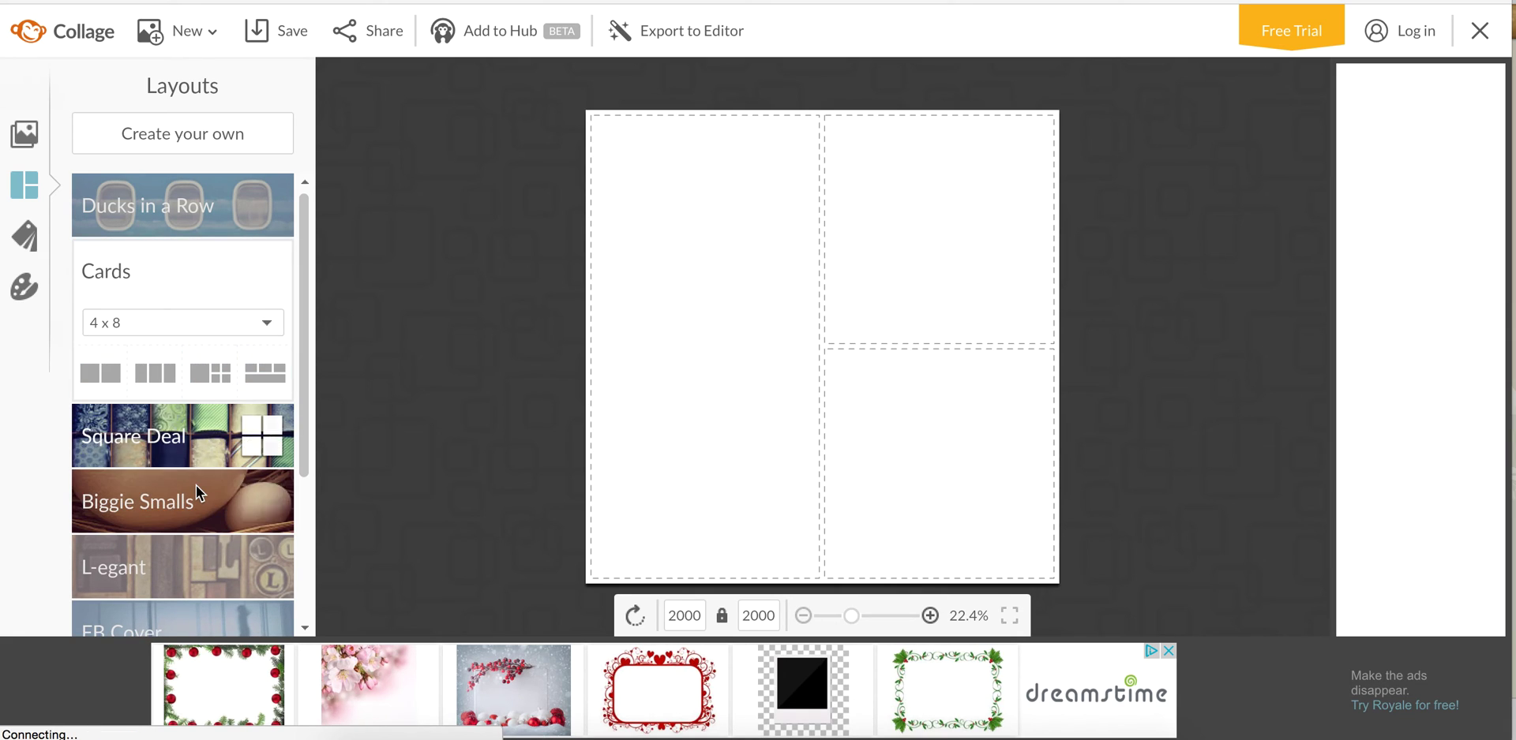
scroll(298, 312, down, 3)
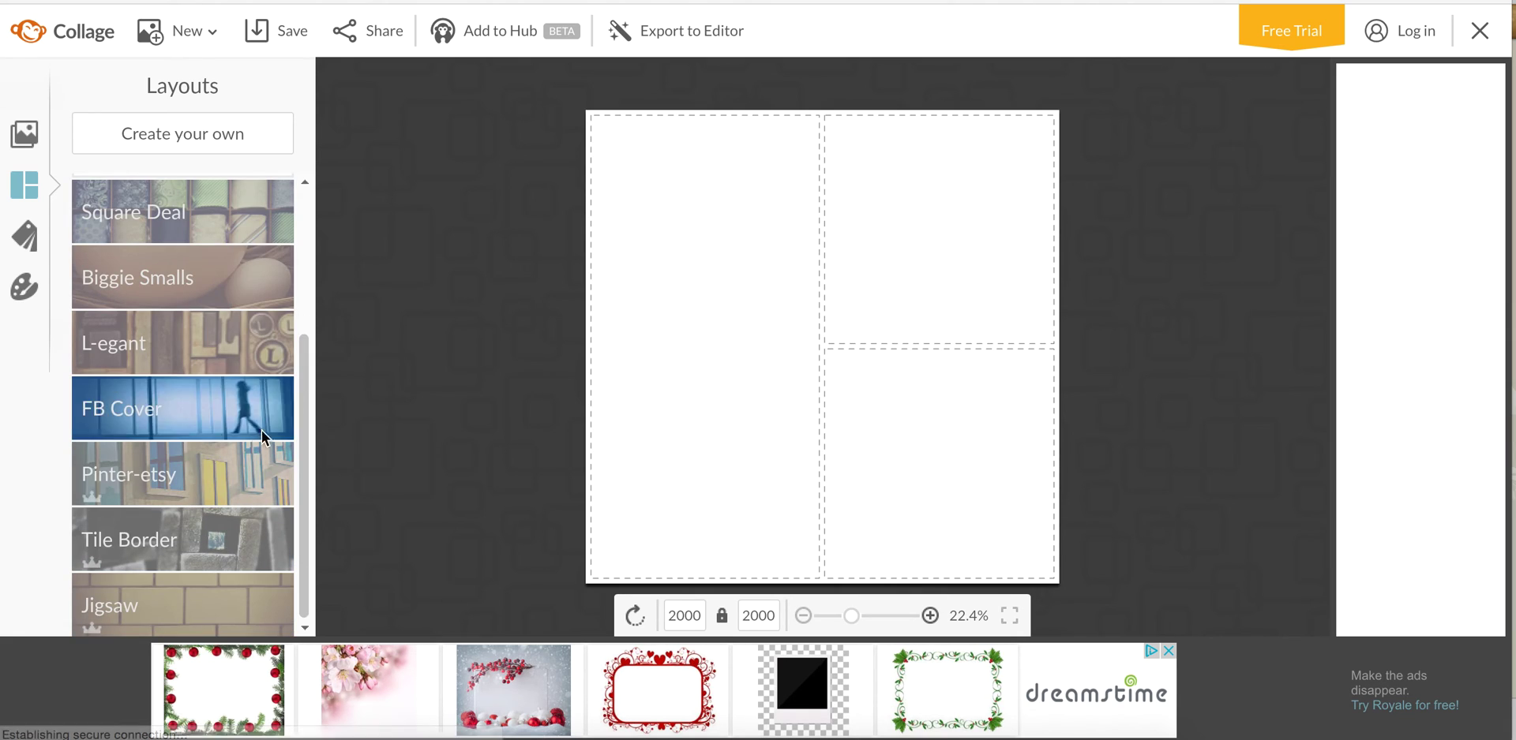
click(211, 472)
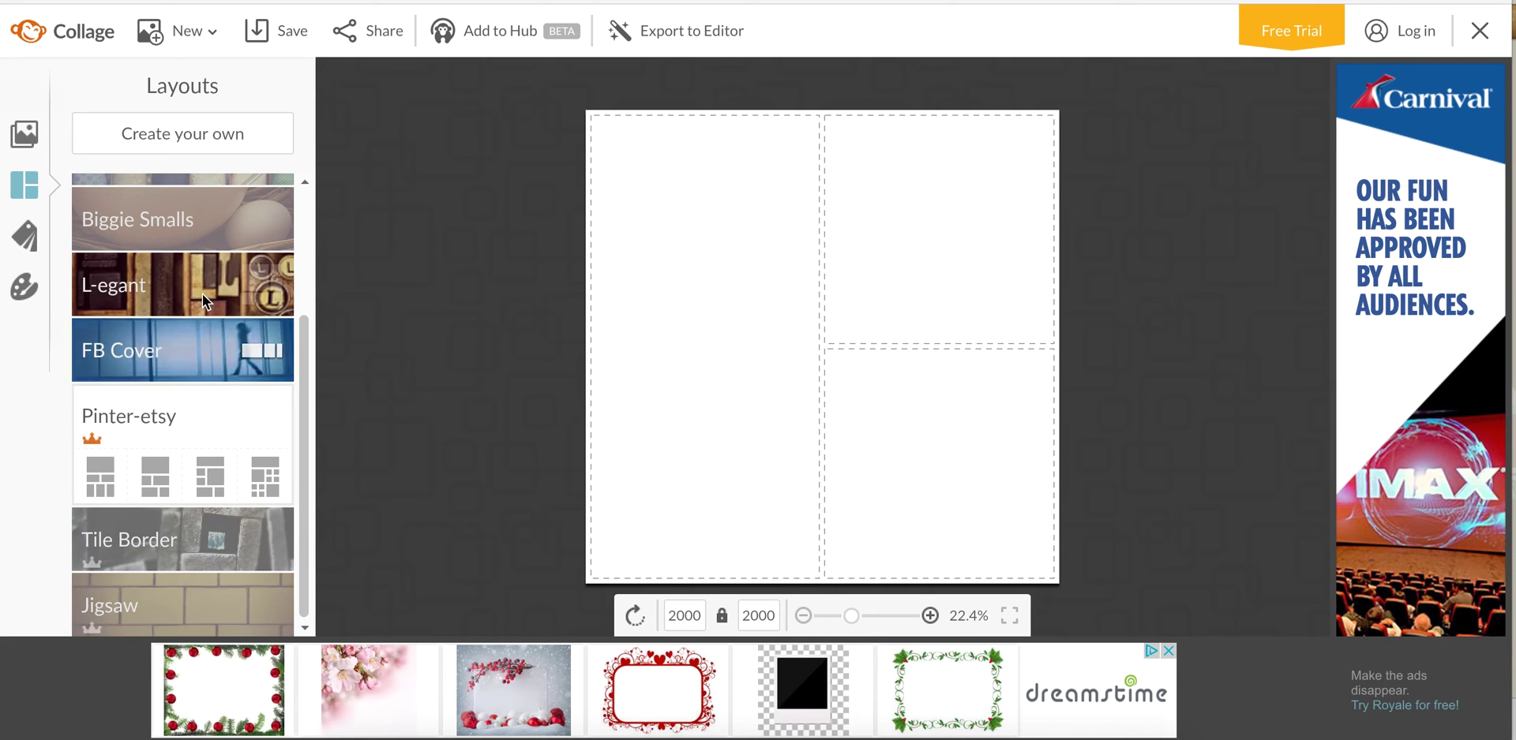
click(192, 340)
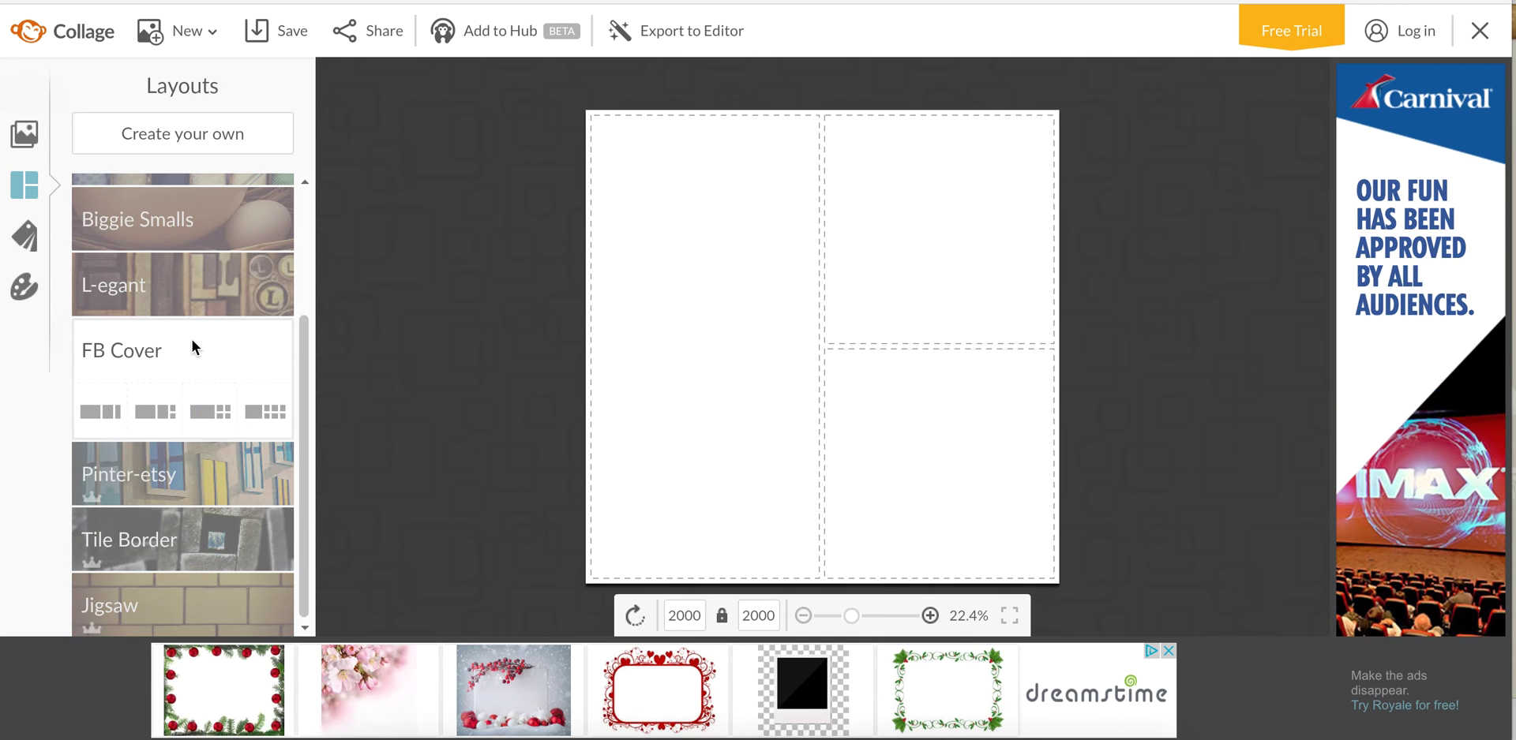
click(96, 412)
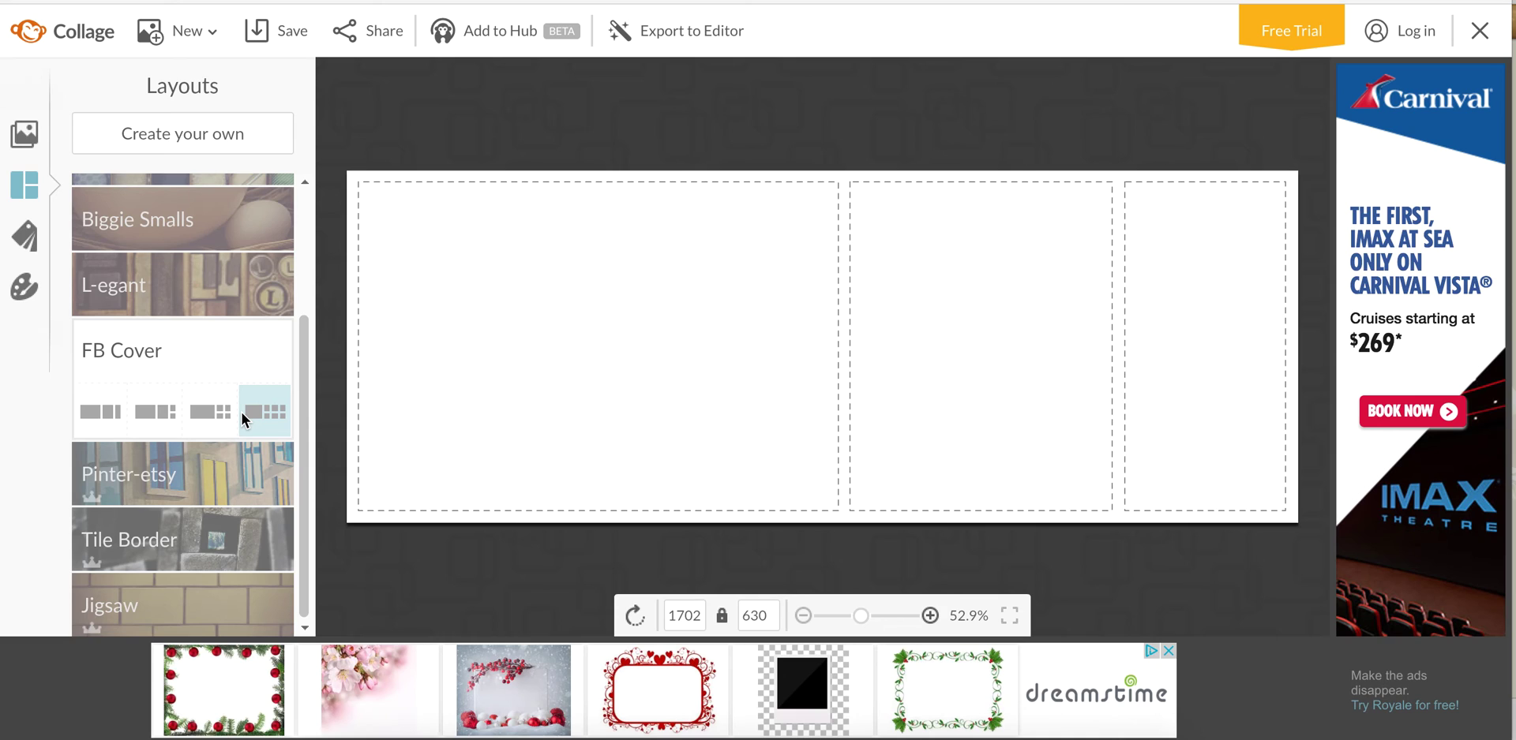
mouse_move(845, 237)
mouse_down()
mouse_move(815, 236)
mouse_move(843, 237)
mouse_up()
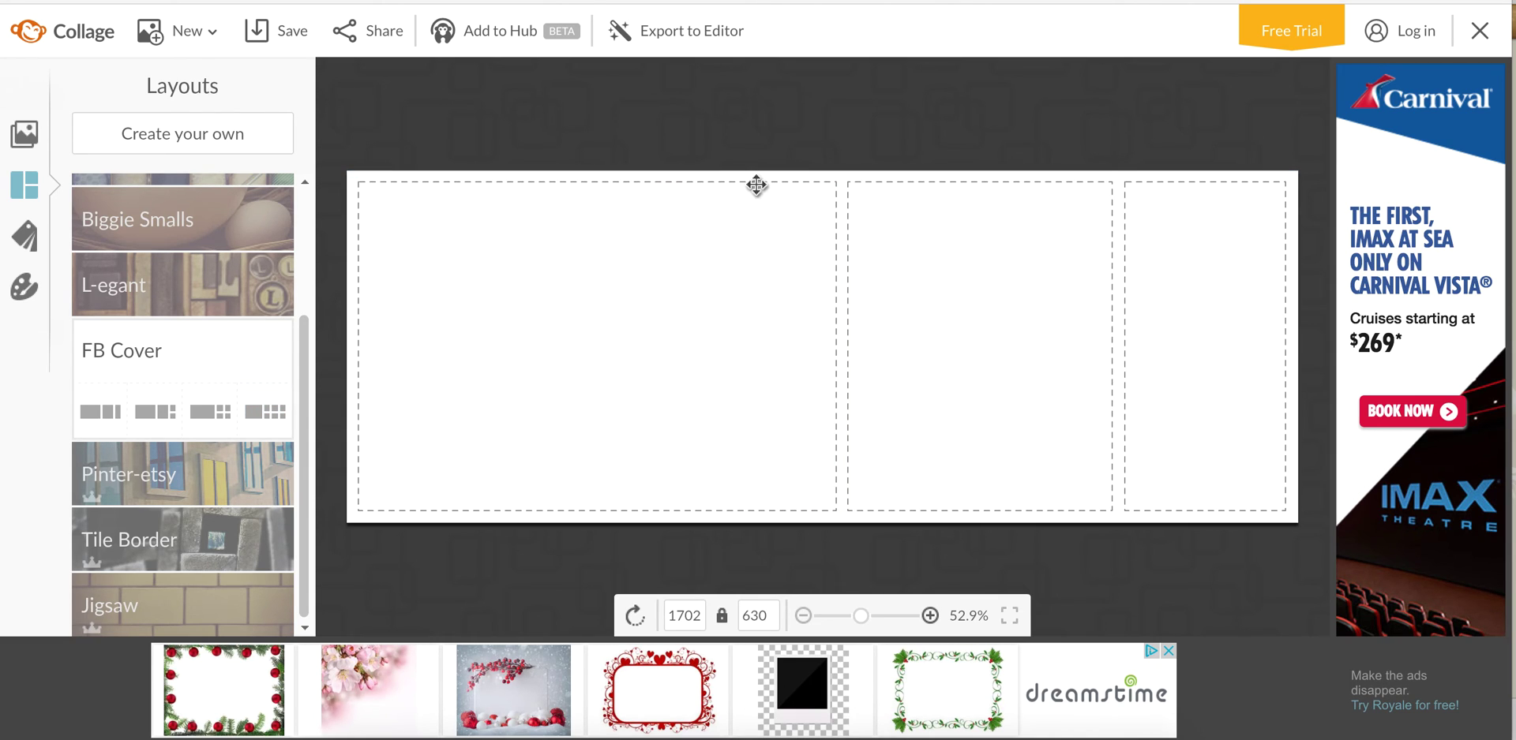
drag(745, 184, 626, 176)
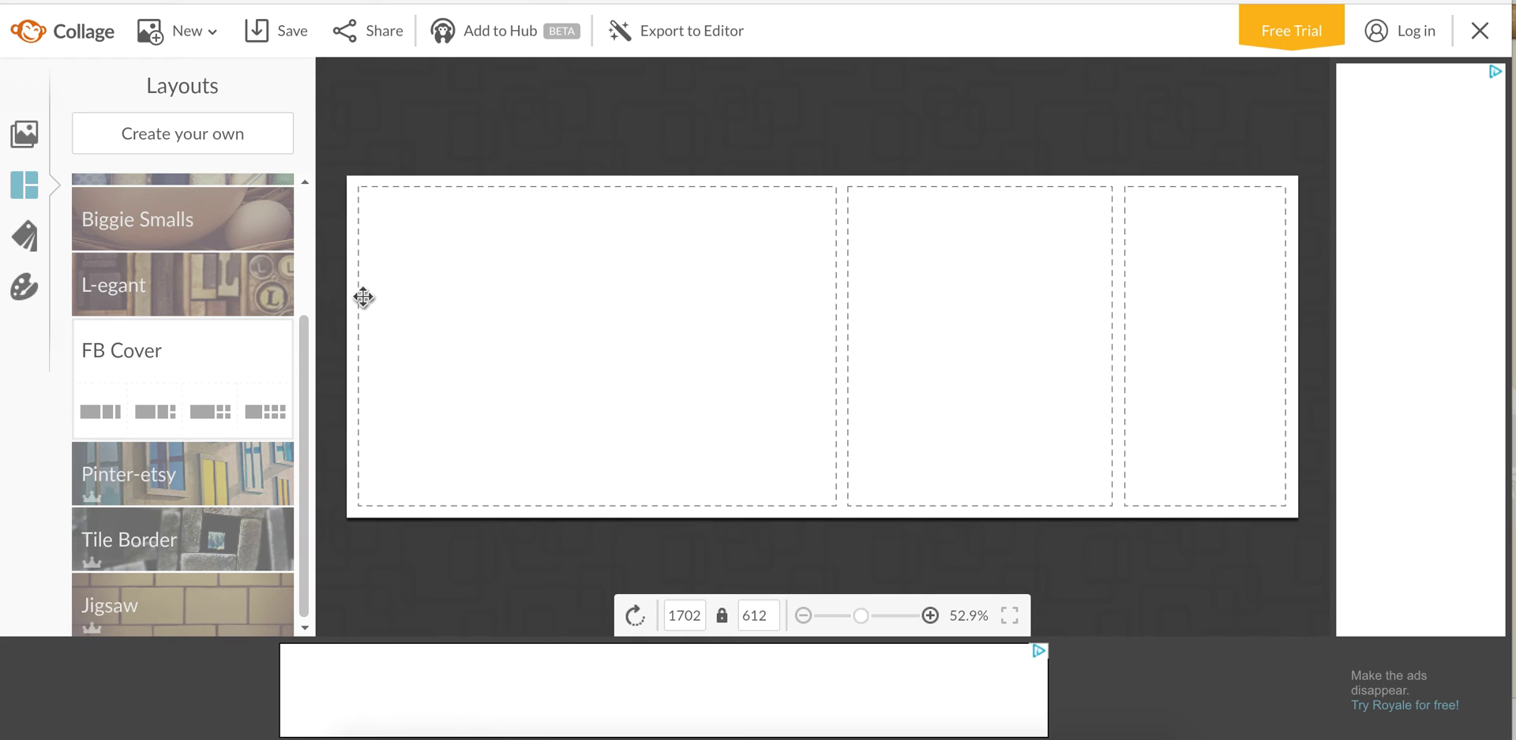
- Open the Add images from Computer file picker, then cancel it
click(24, 134)
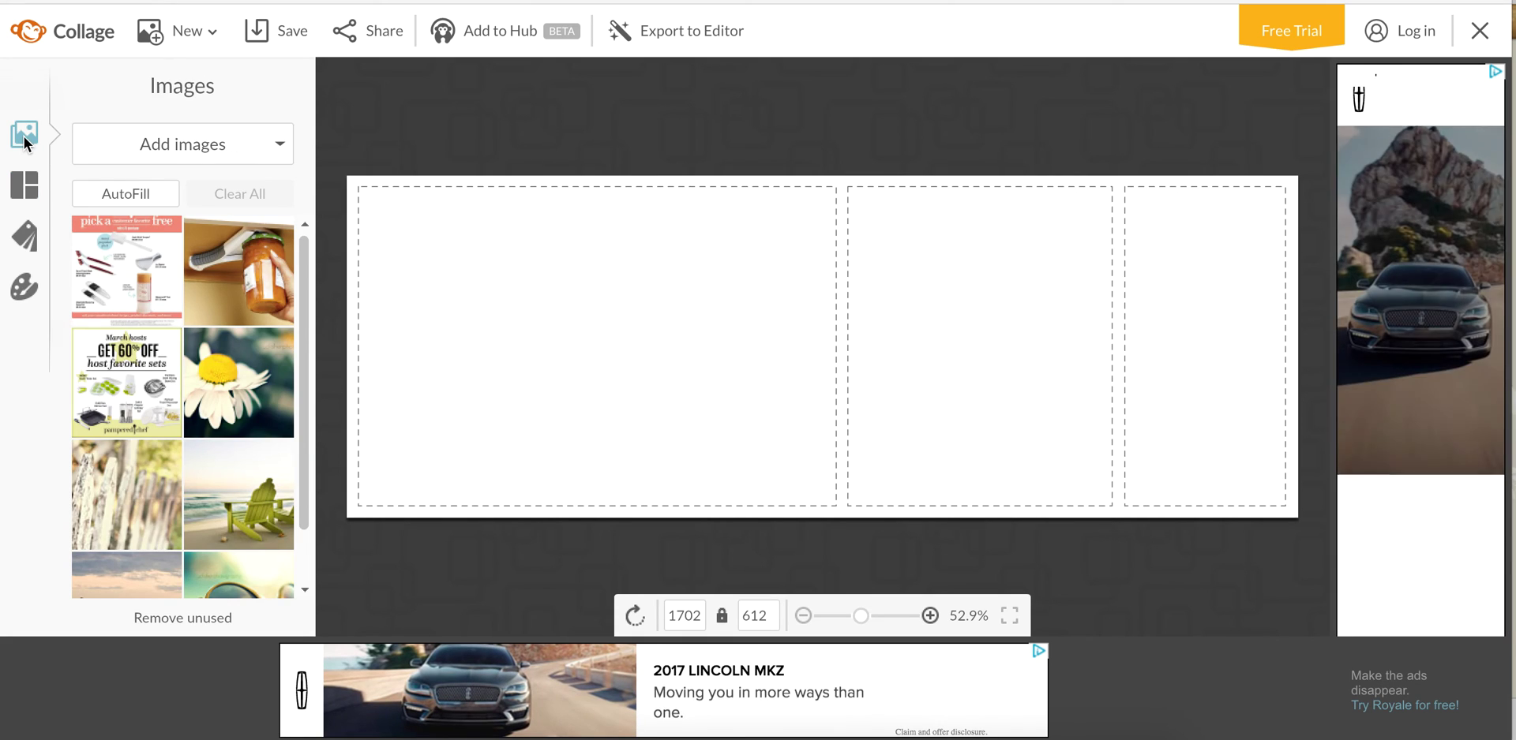
click(196, 144)
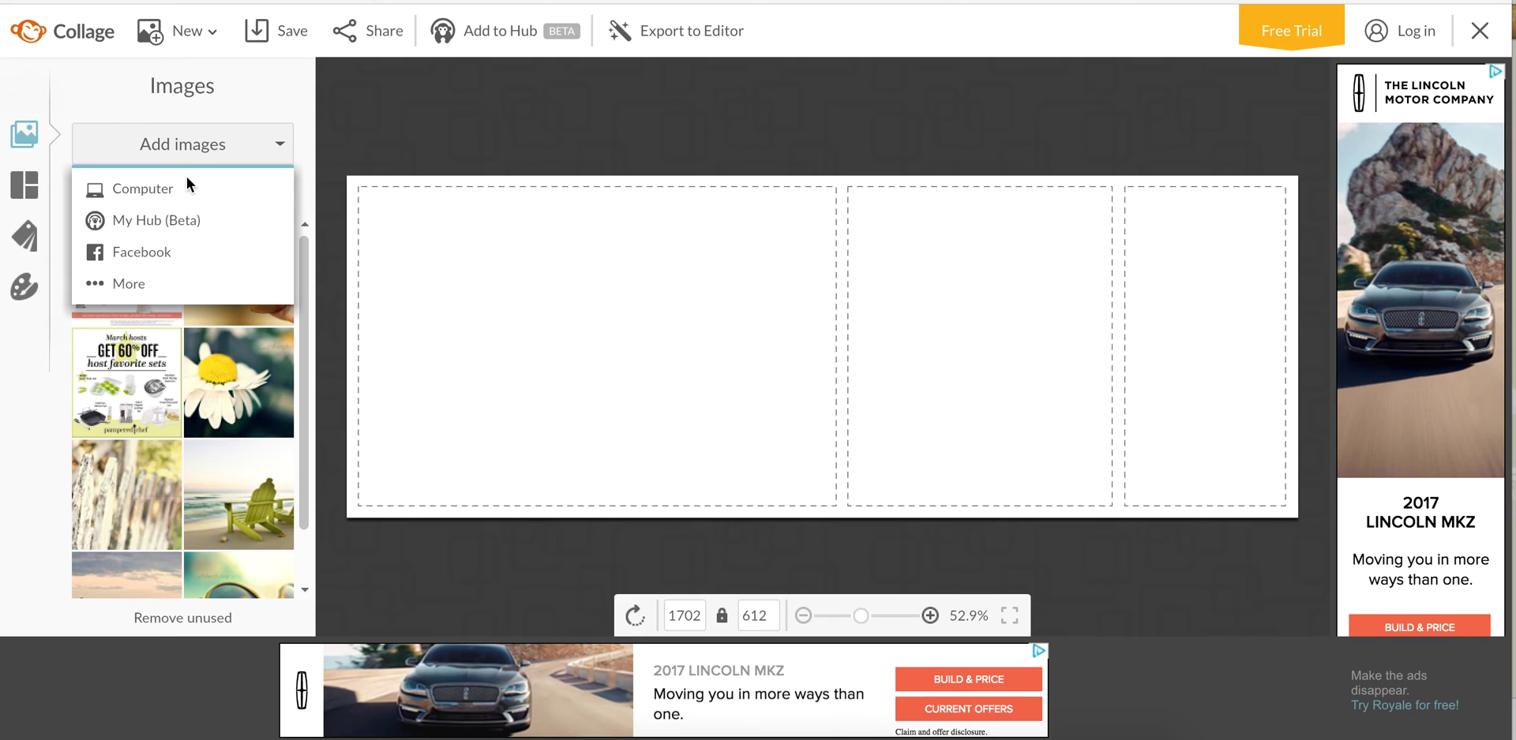
click(126, 192)
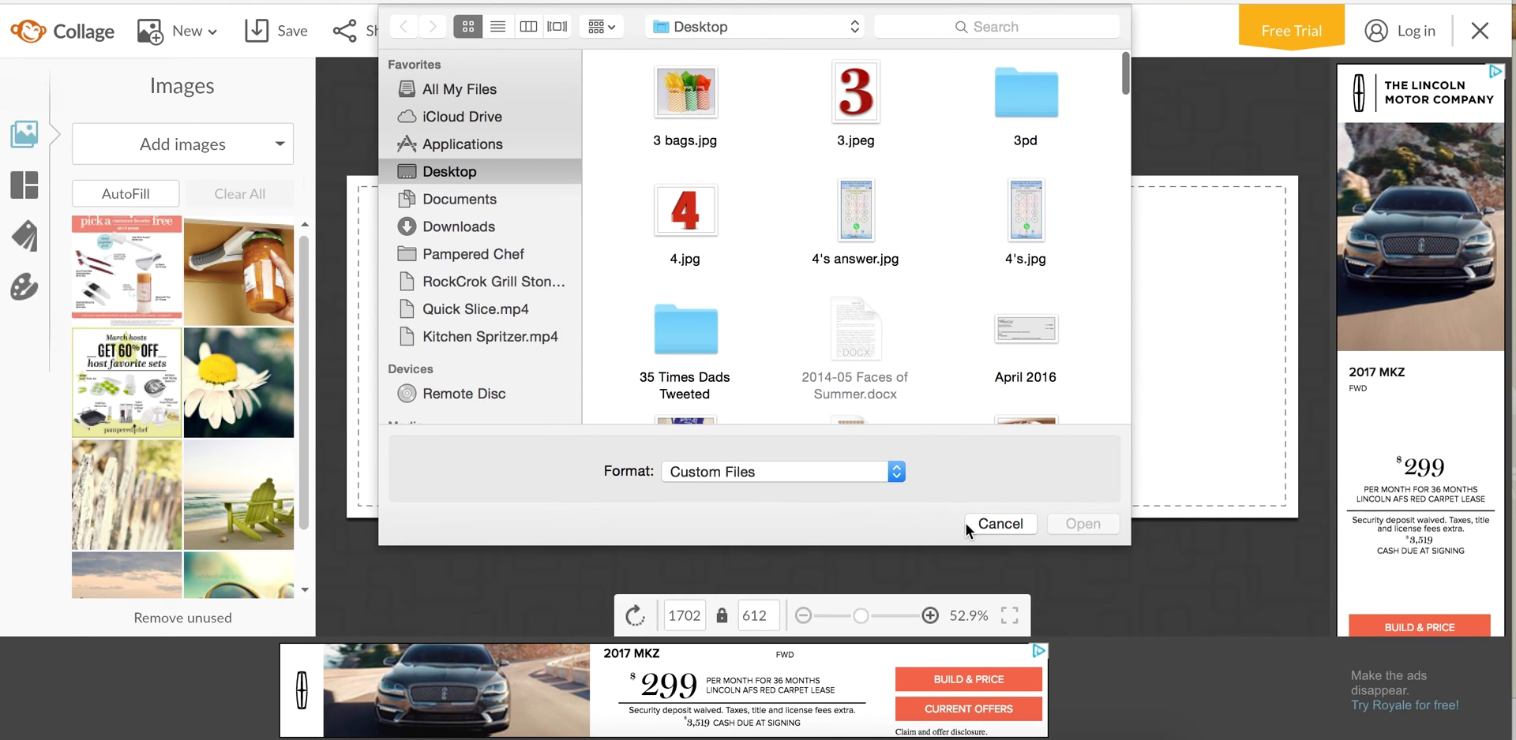
click(979, 525)
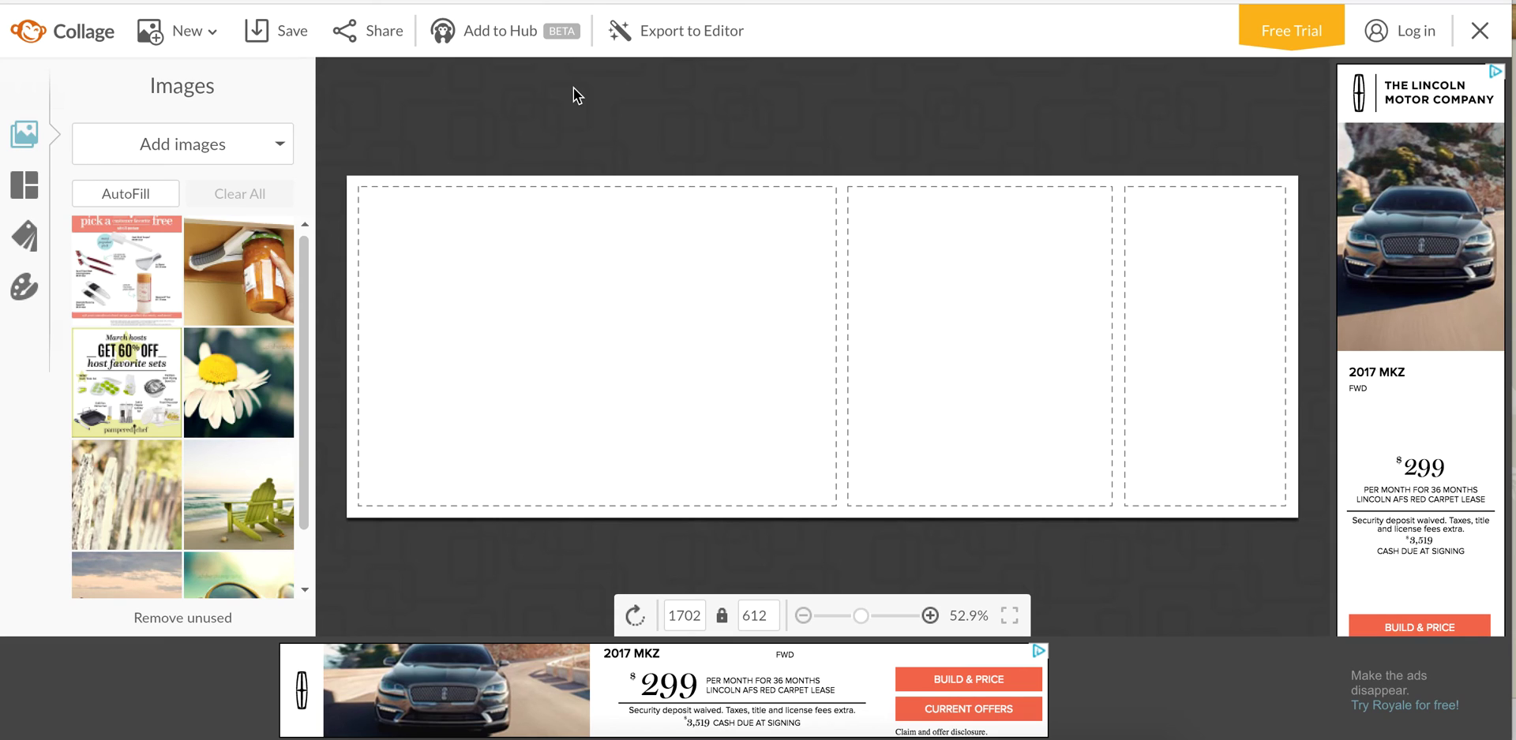
- Import March guest image, Host image and Jar opener from the March 2017 folder
click(182, 153)
click(163, 190)
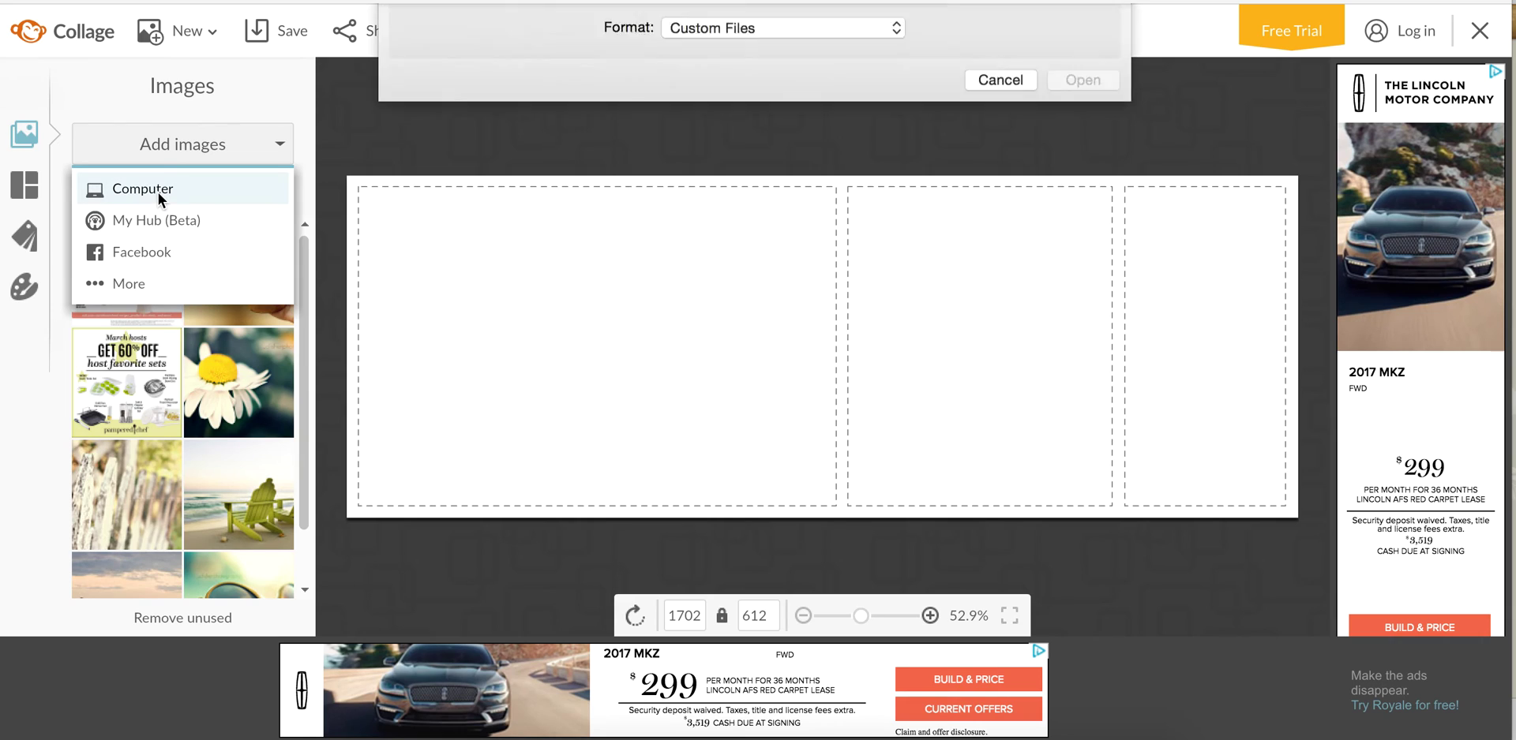
click(738, 26)
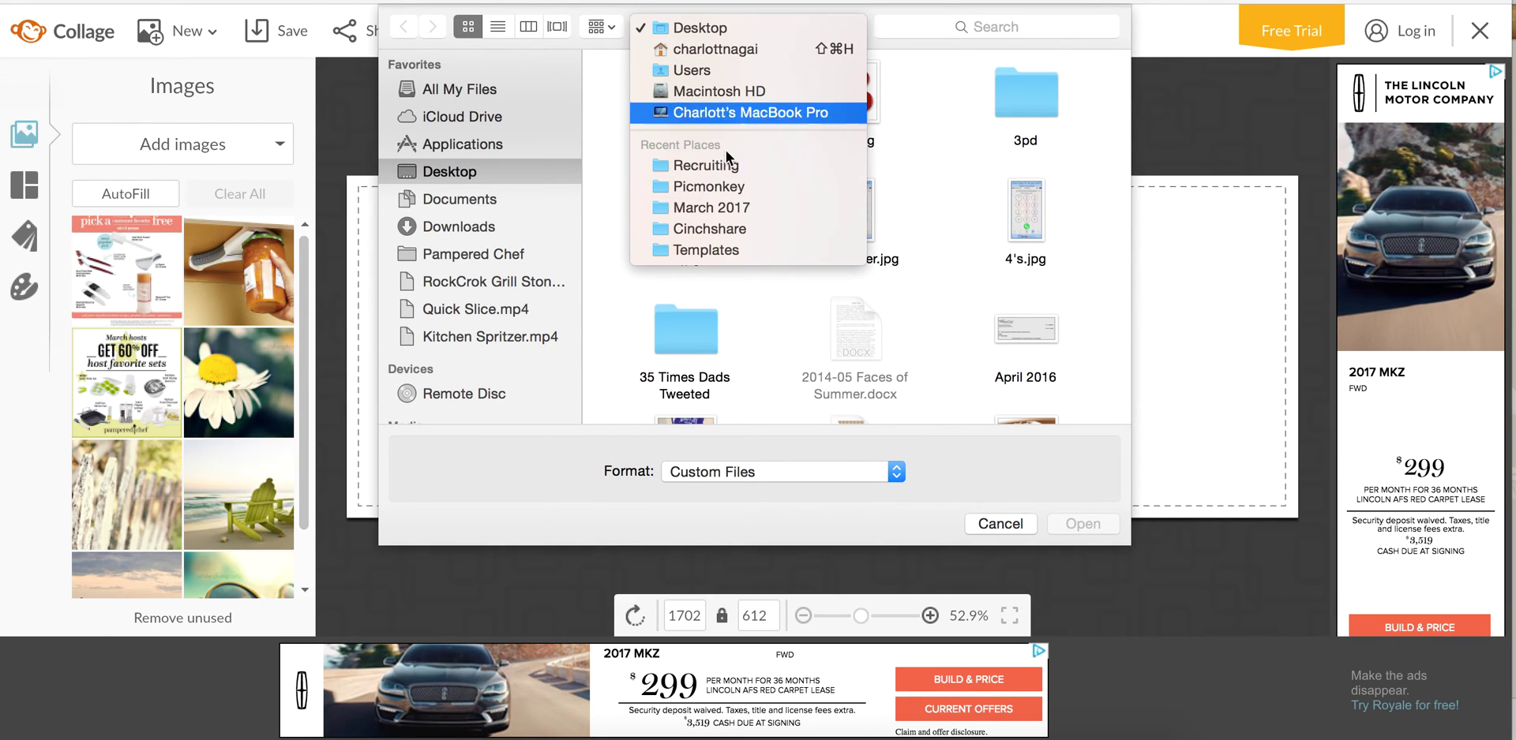
click(721, 203)
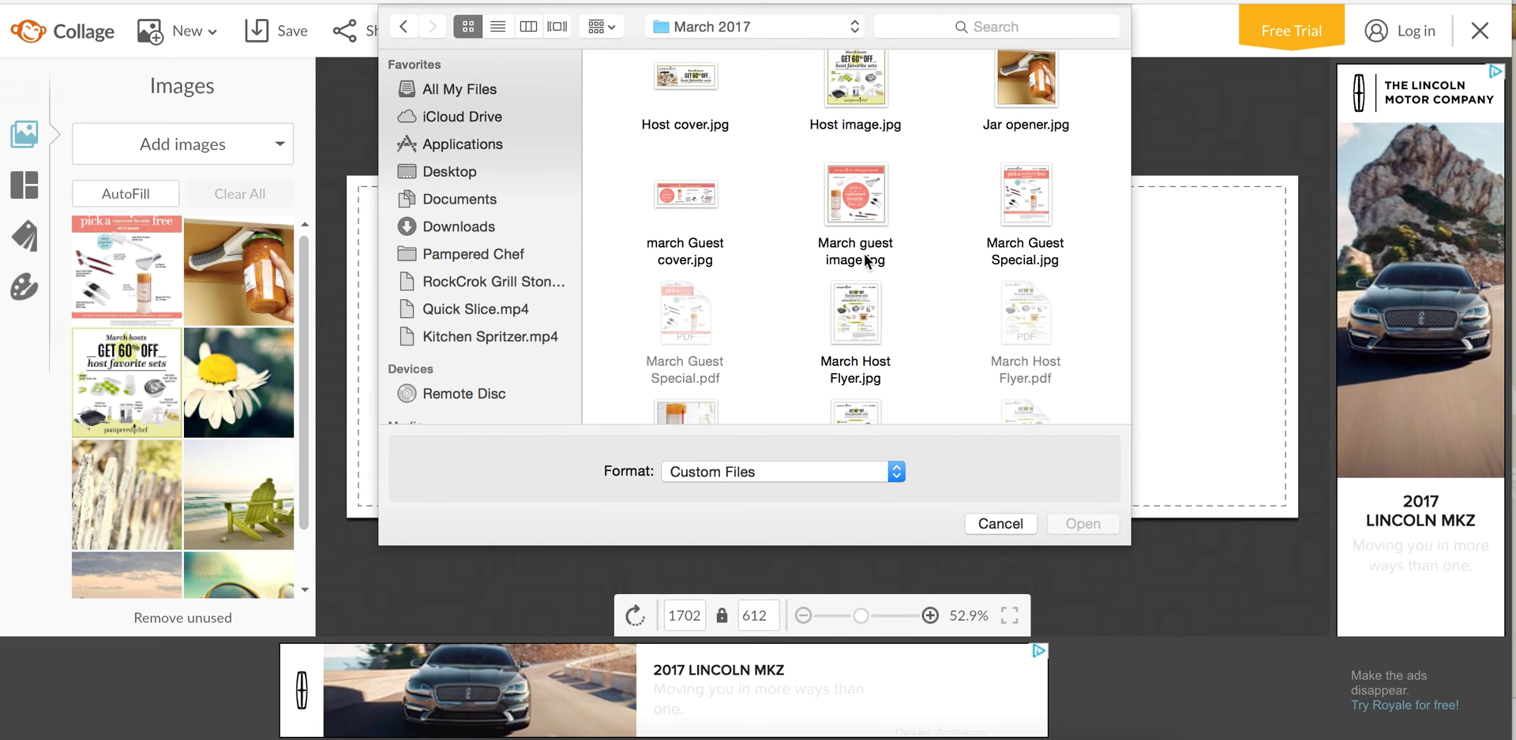
click(858, 198)
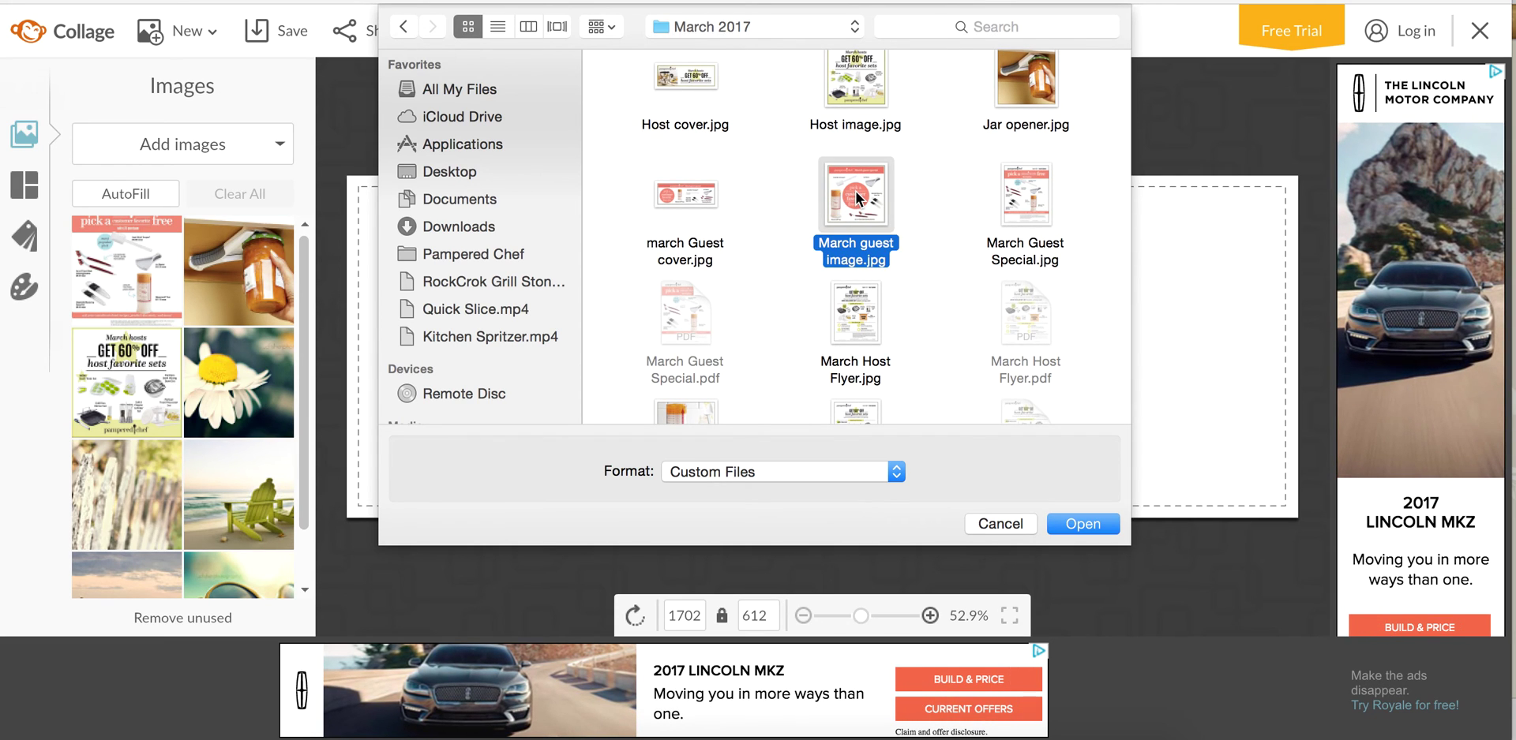
super+click(858, 126)
super+click(1010, 95)
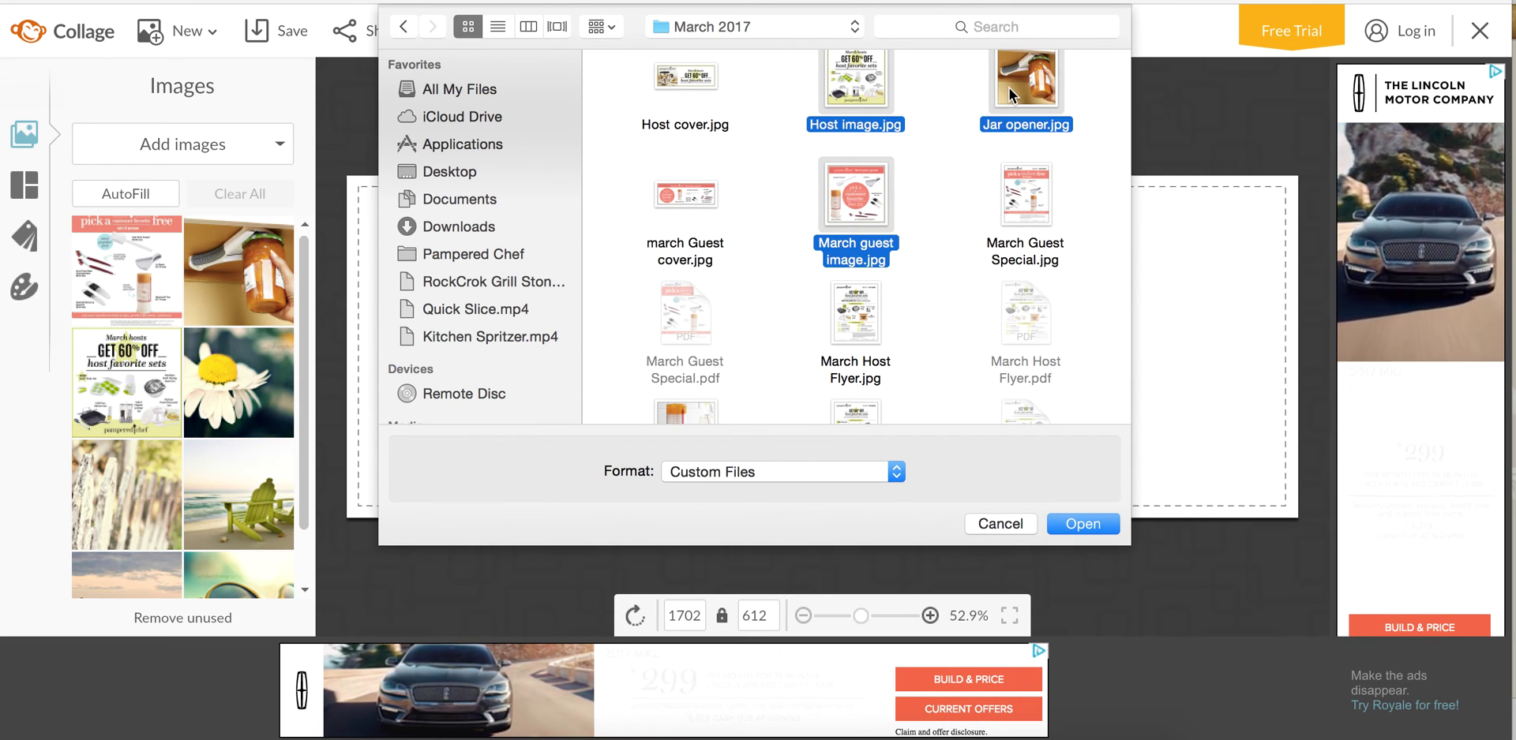
click(1082, 524)
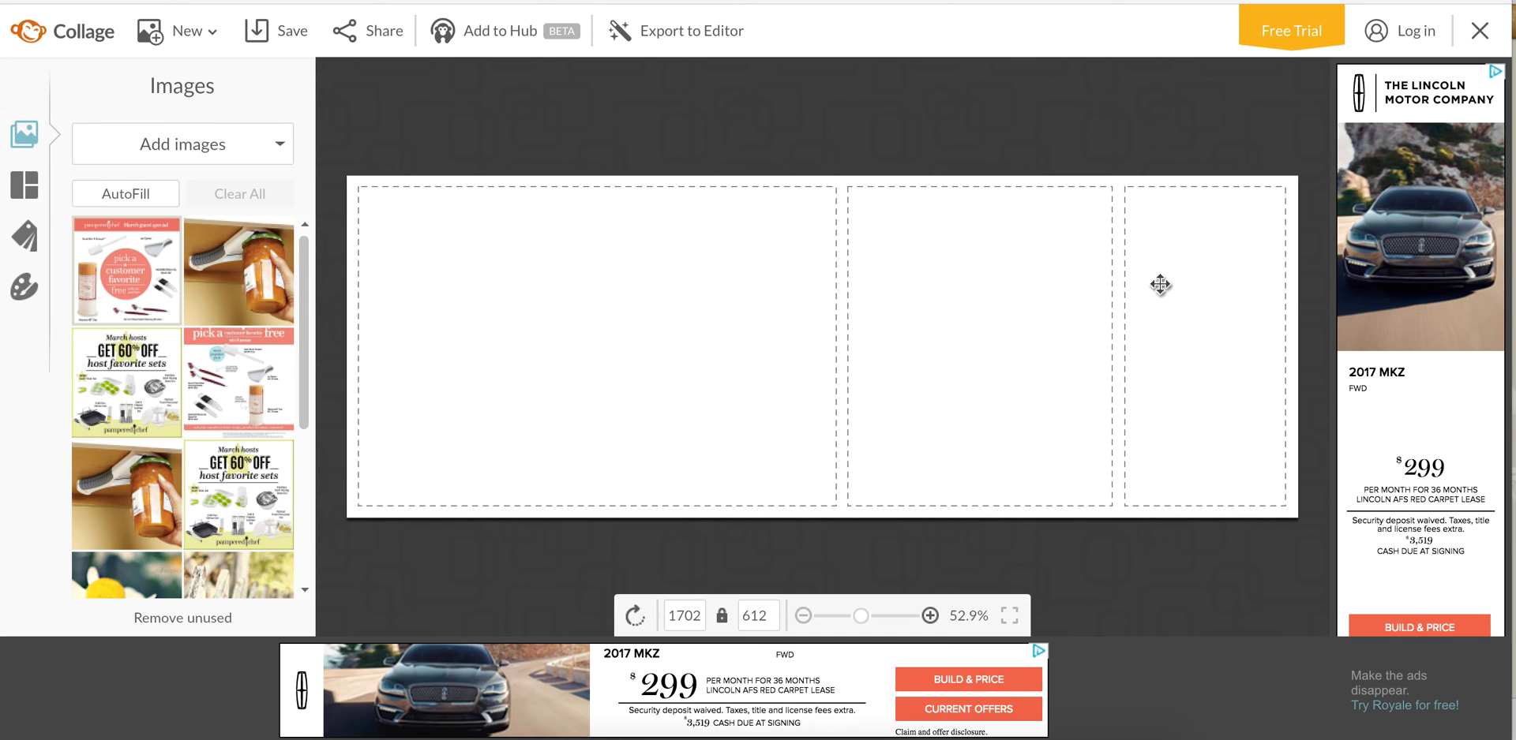
- Auto-fill the collage cells with images, then empty all the cells again
click(82, 195)
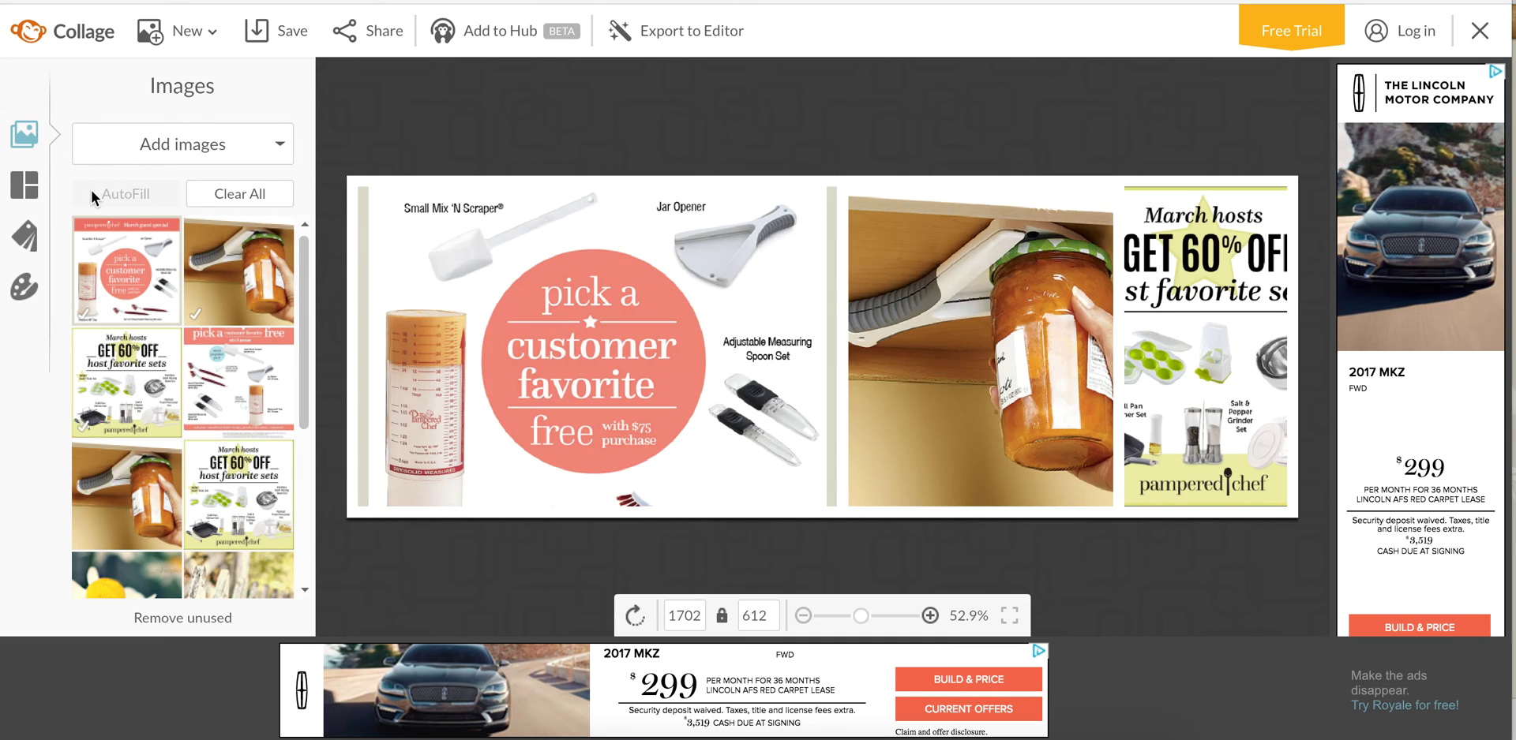
click(219, 199)
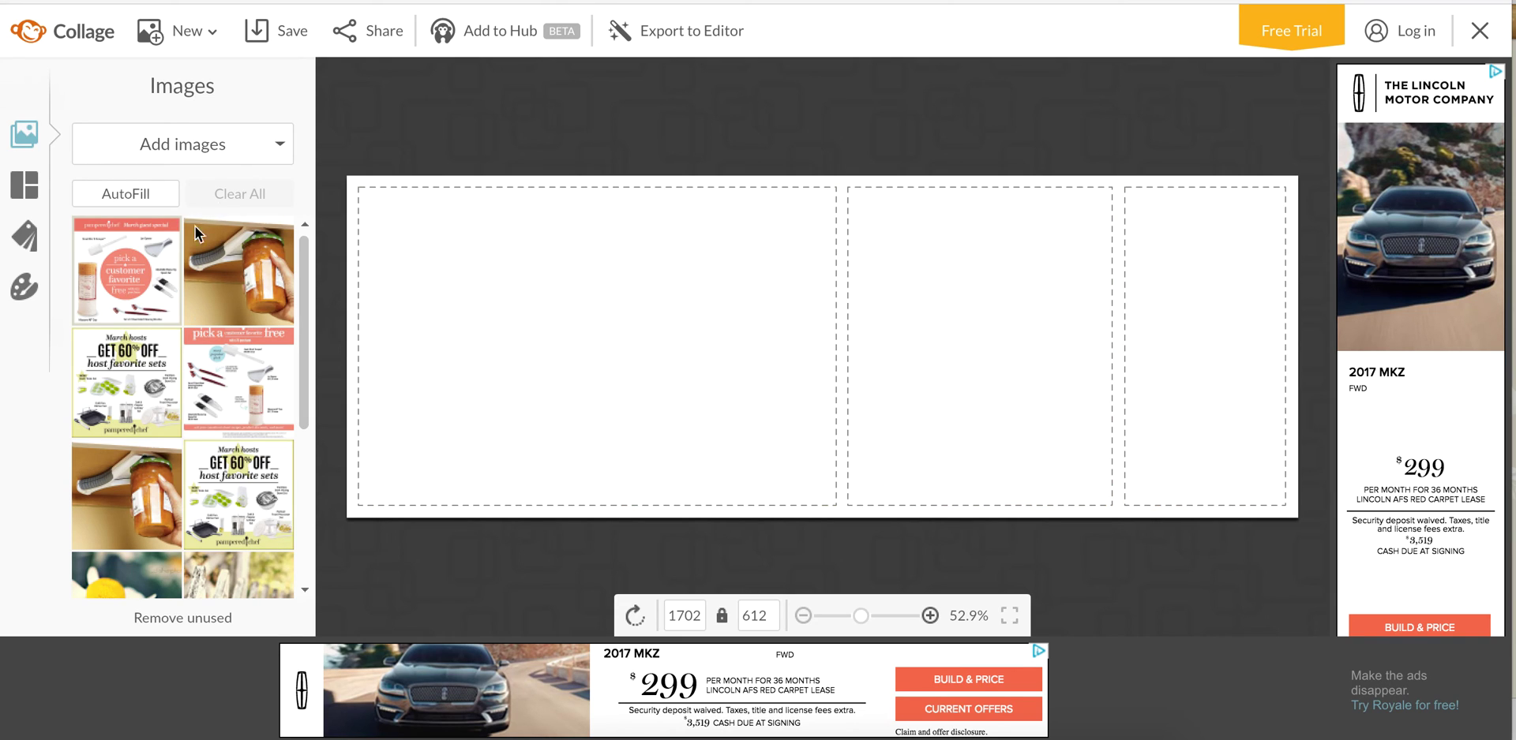
drag(144, 277, 135, 214)
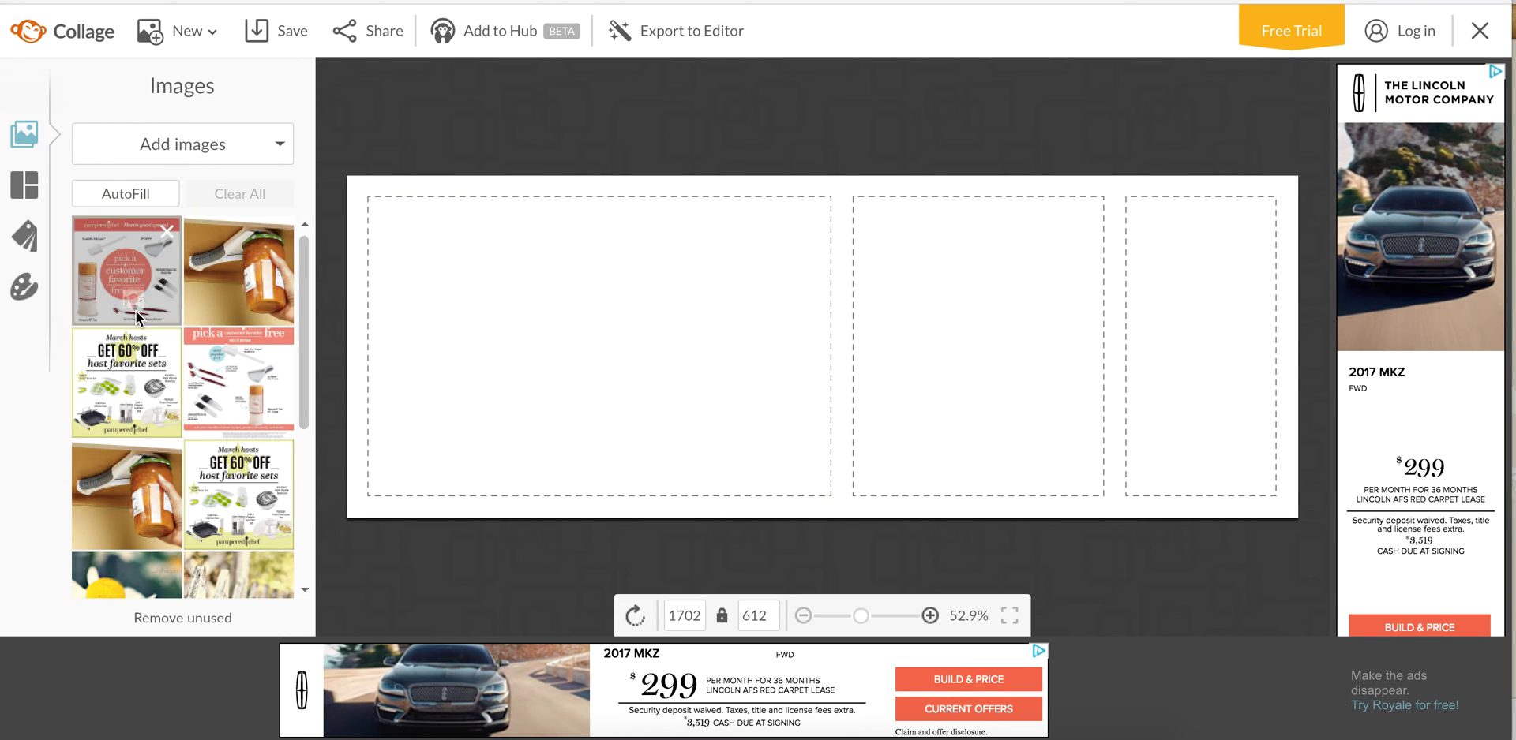
scroll(199, 380, down, 4)
- Remove the beach, sunglasses, beach-chair, daisy and fence stock images plus the duplicate copies
click(274, 389)
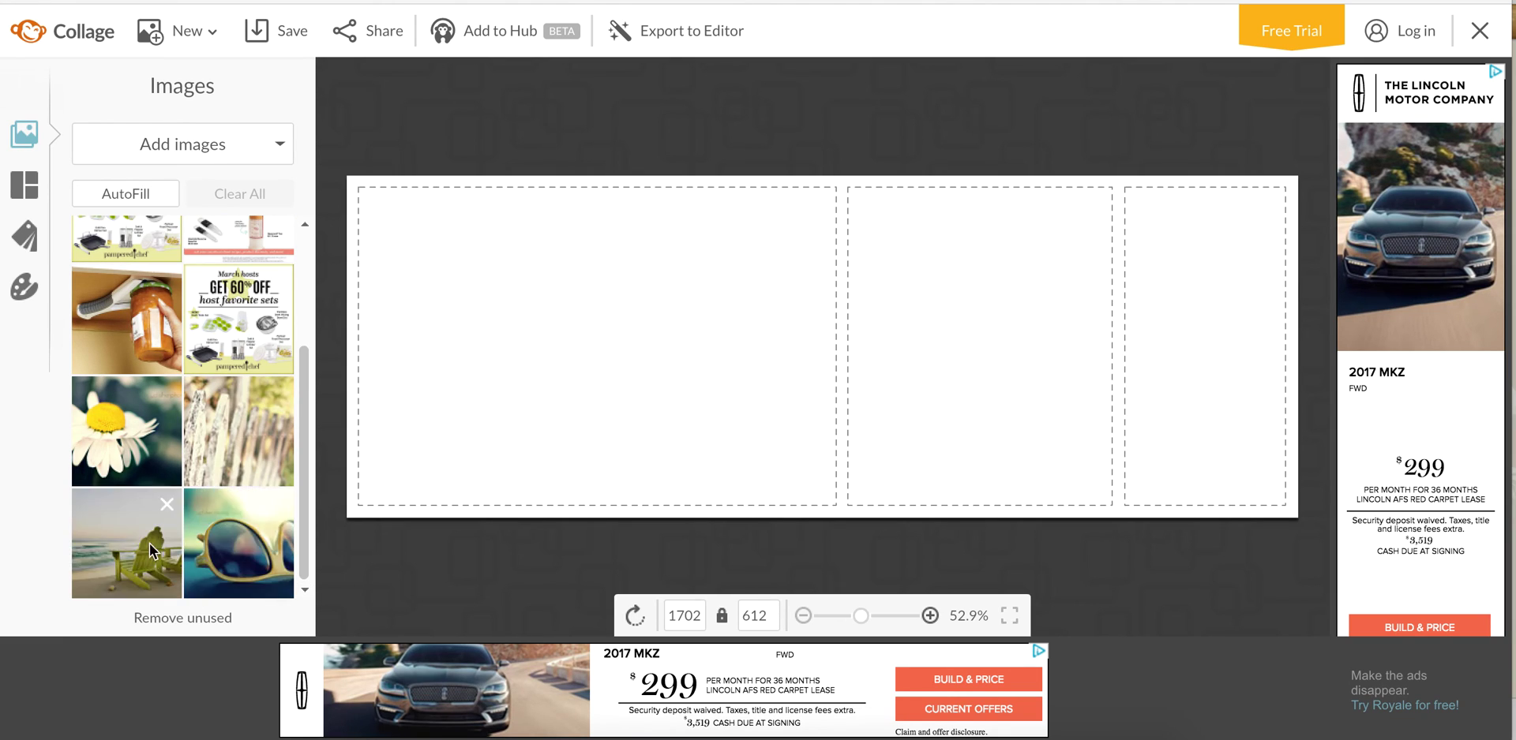
click(278, 505)
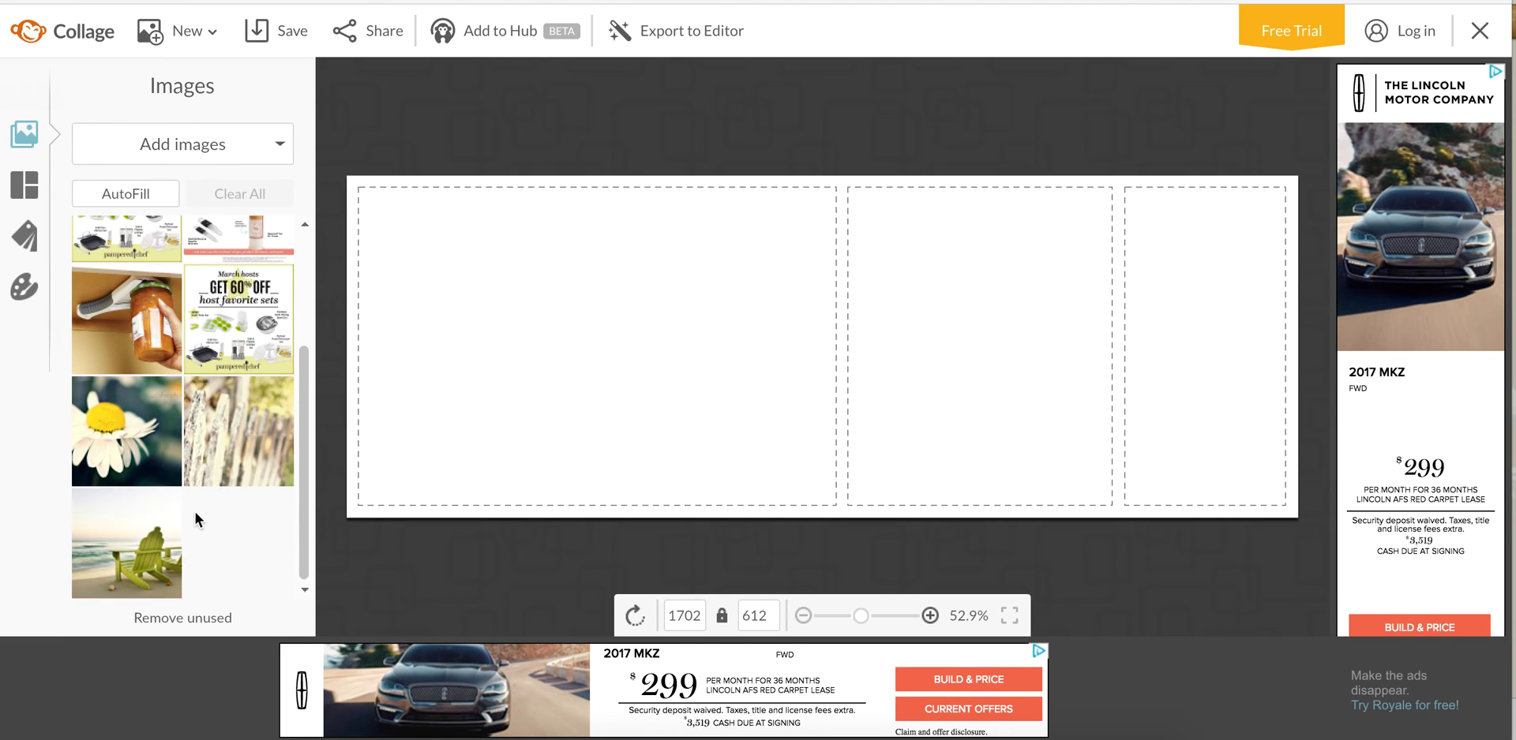
click(168, 503)
click(167, 505)
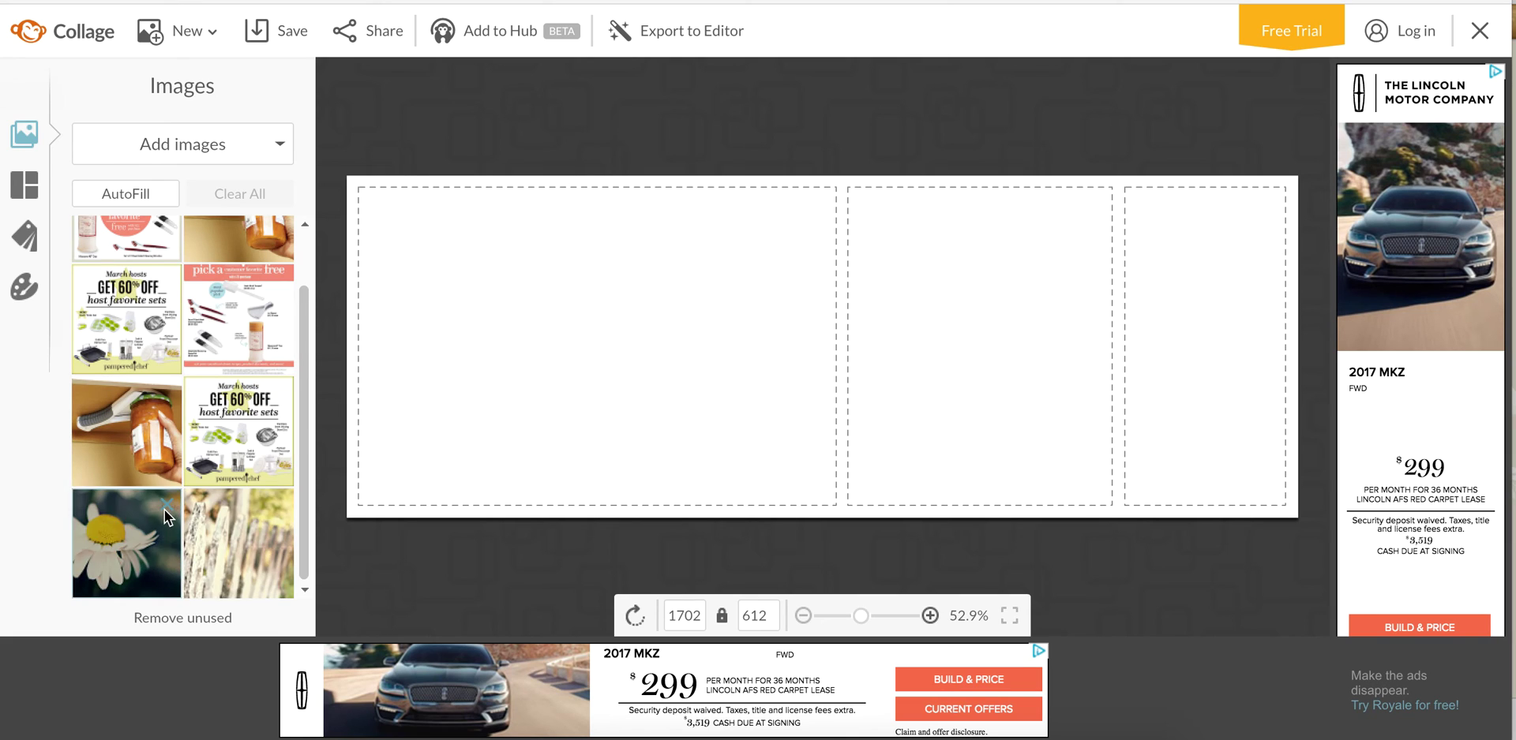
click(169, 501)
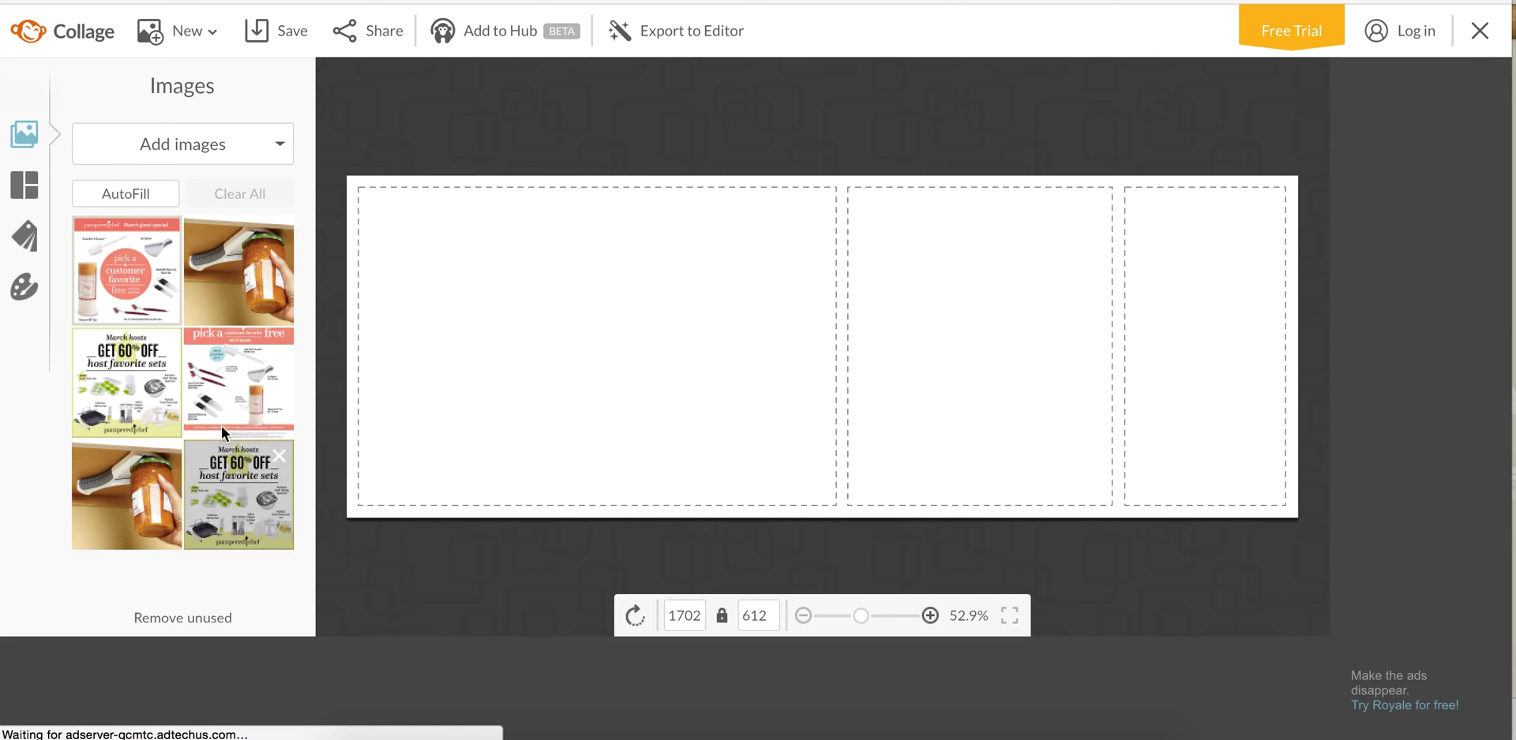
click(278, 456)
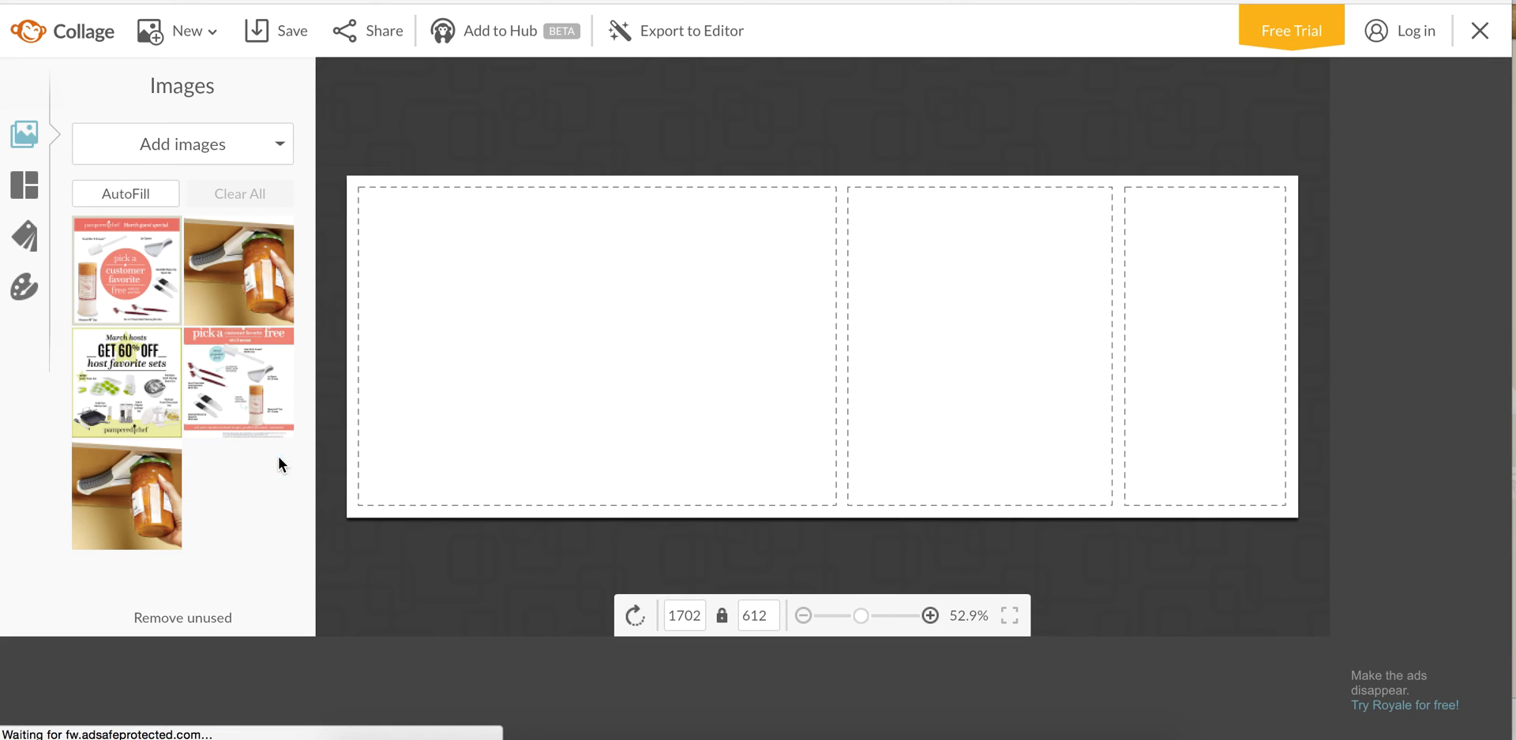
click(167, 454)
click(274, 344)
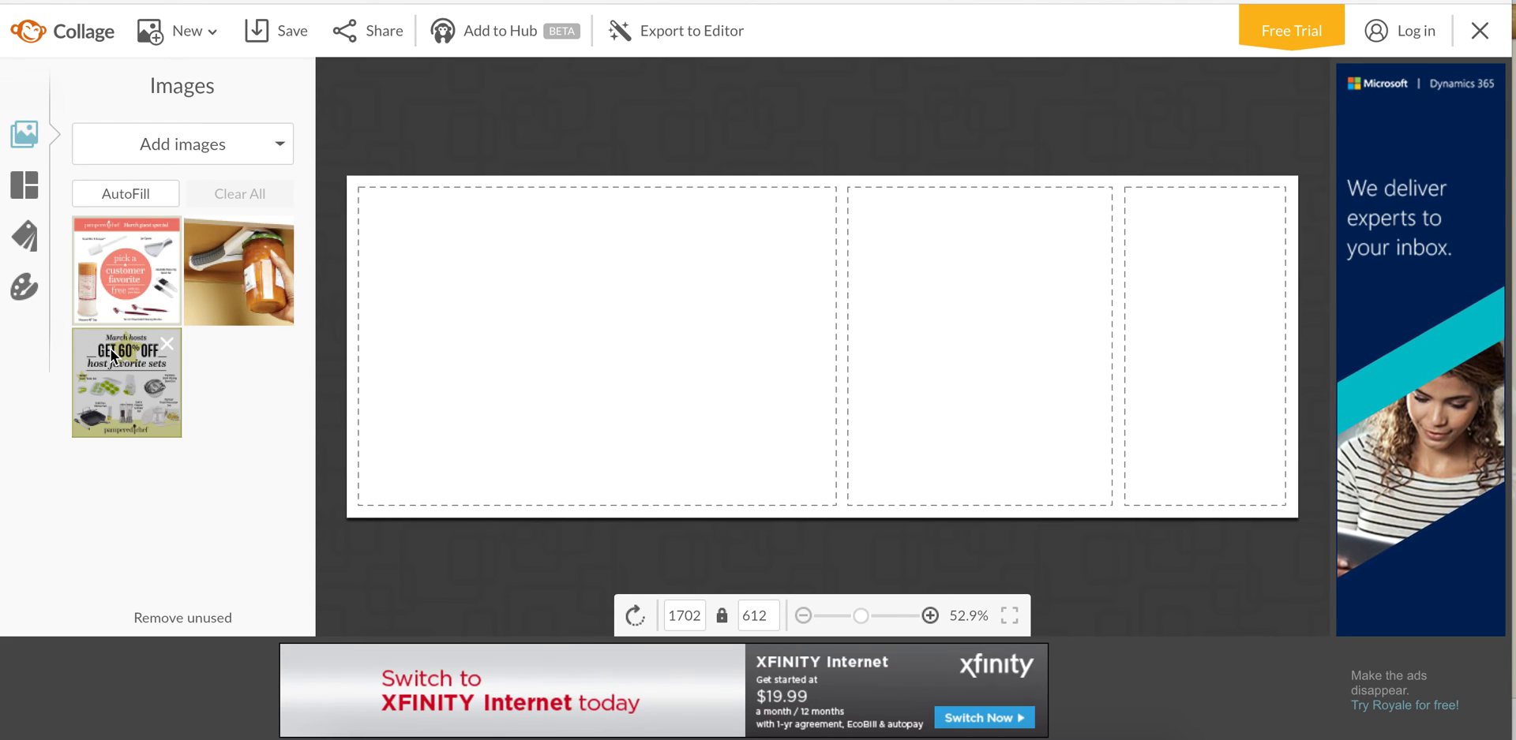
- Place the 60%-off flyer, jar photo and customer-favorite flyer in the cells, widening the right cell
drag(117, 358, 580, 325)
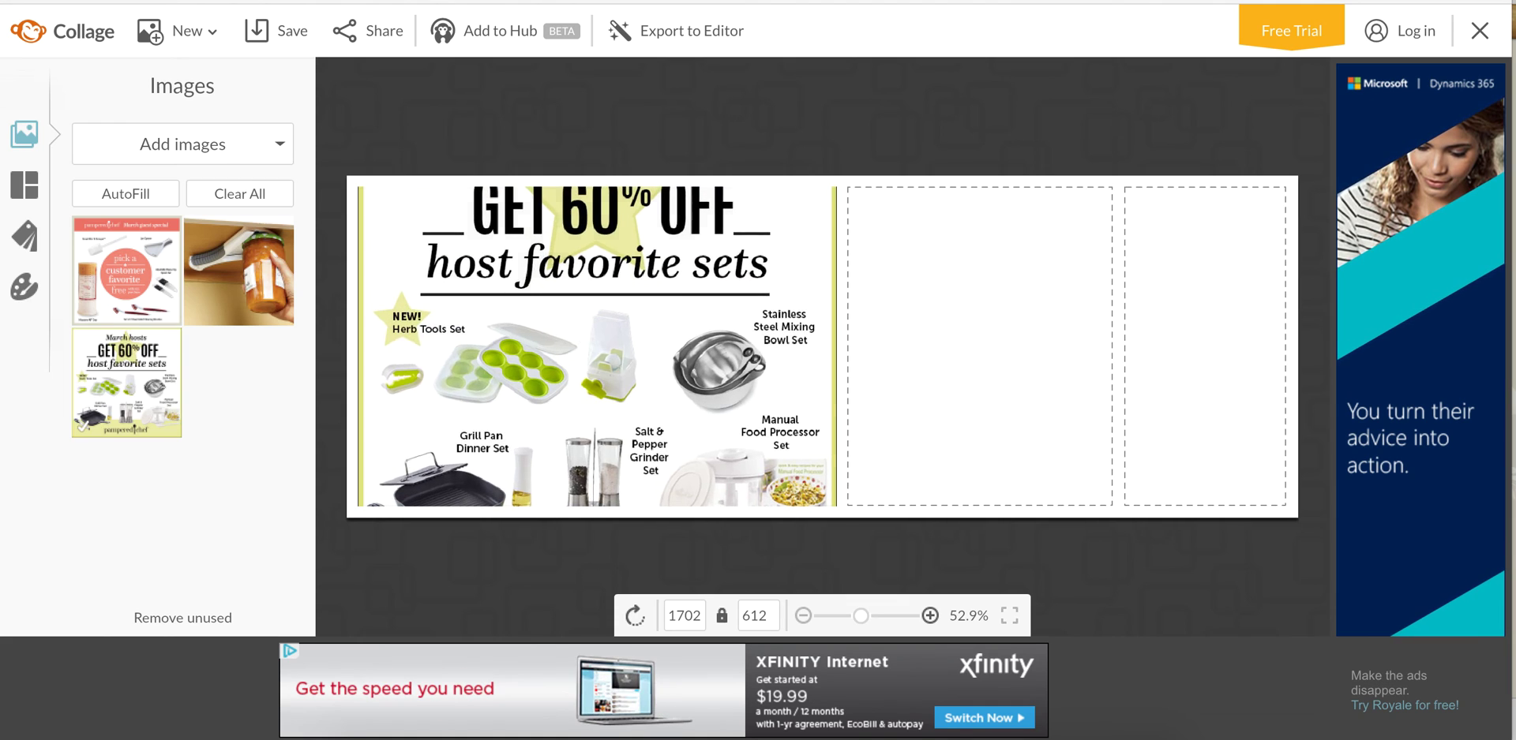
drag(127, 271, 1187, 401)
drag(266, 292, 688, 360)
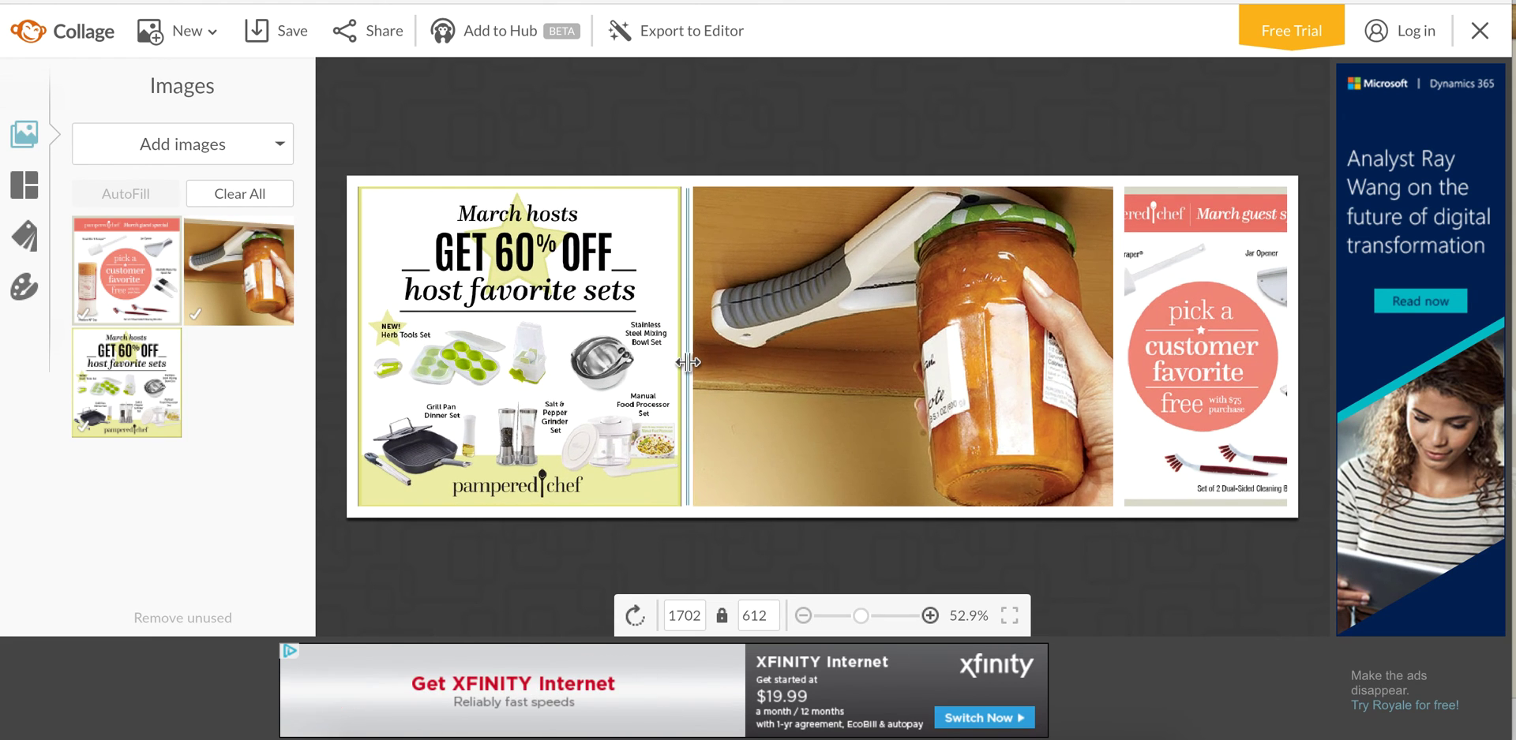
drag(1118, 301, 977, 307)
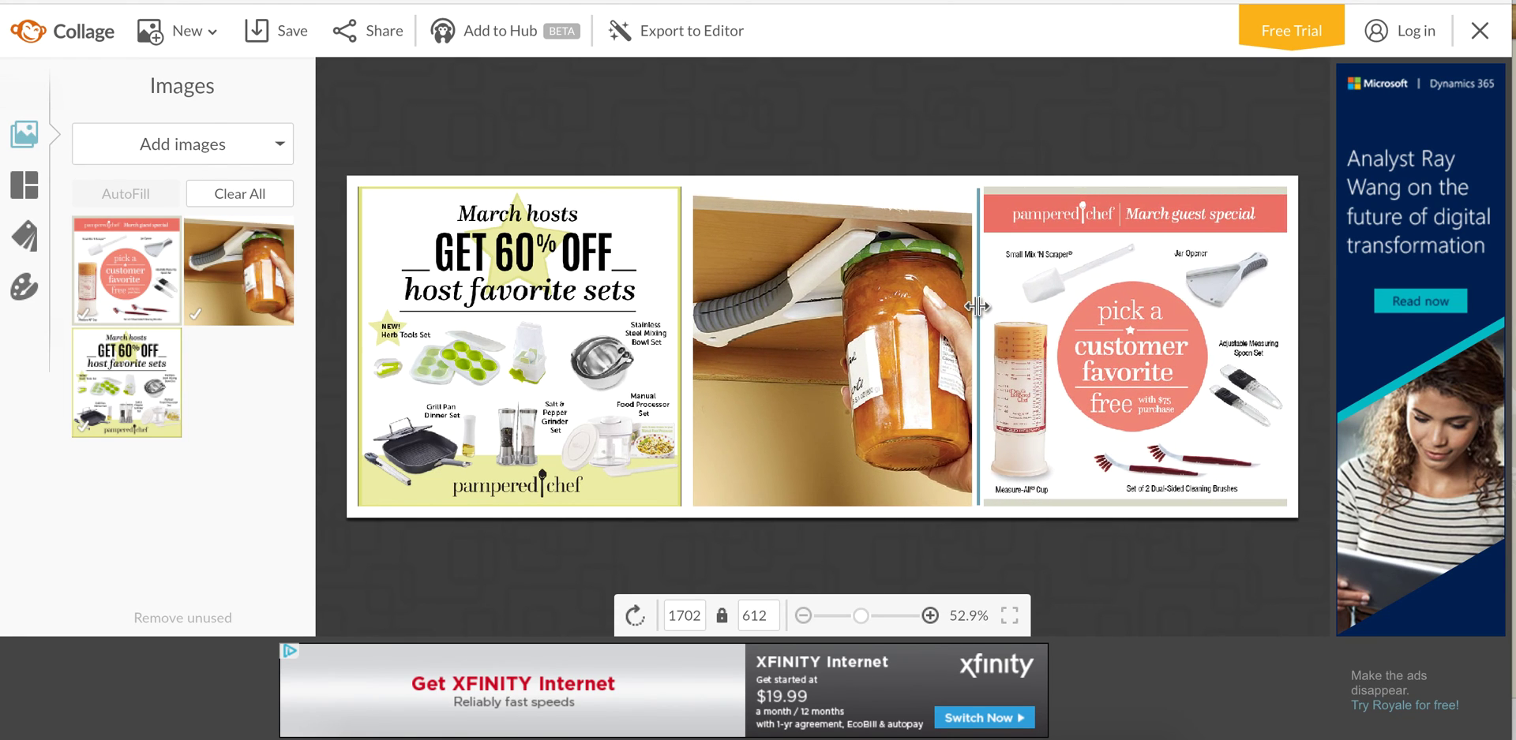
- Fit the customer-favorite flyer inside its right-hand cell at 105% size
click(1138, 357)
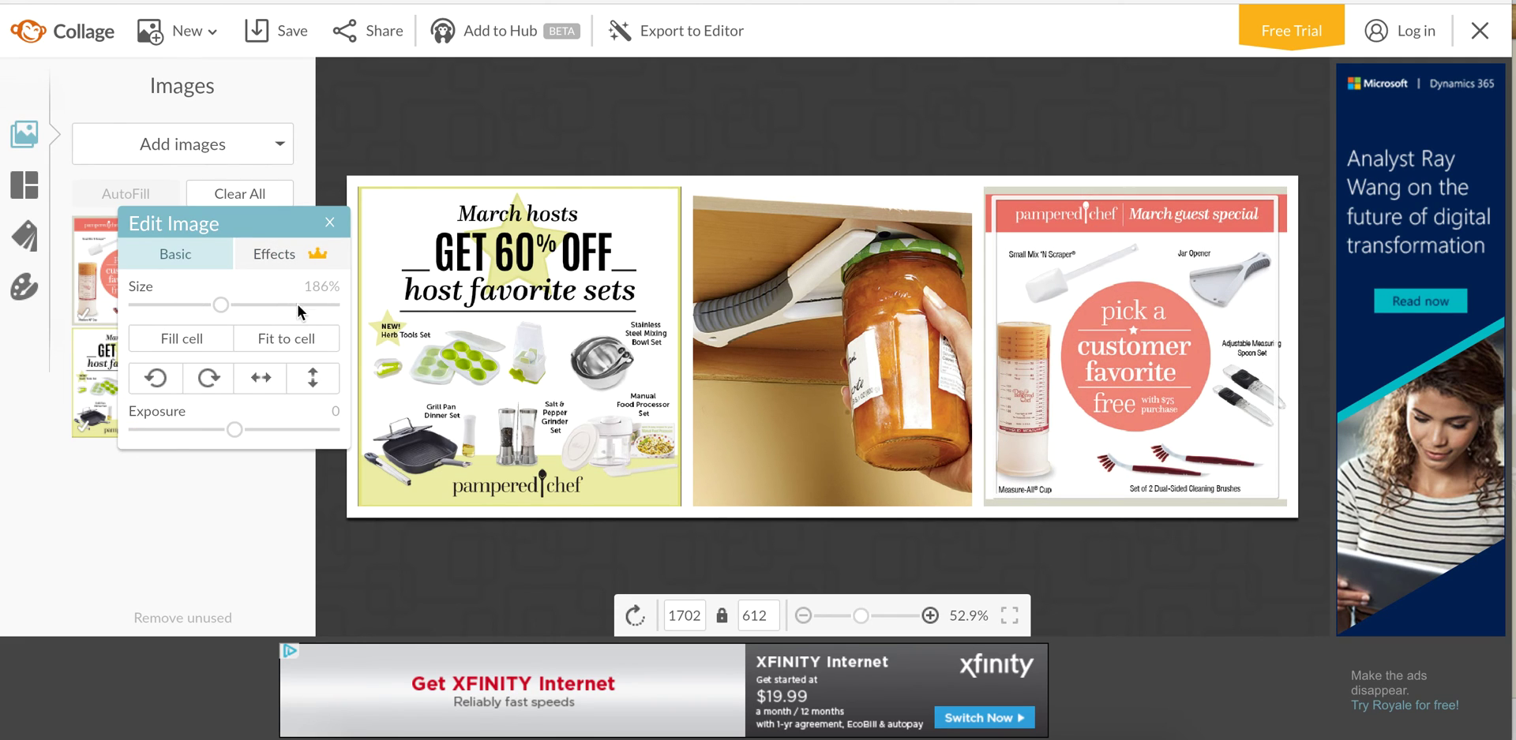
click(293, 338)
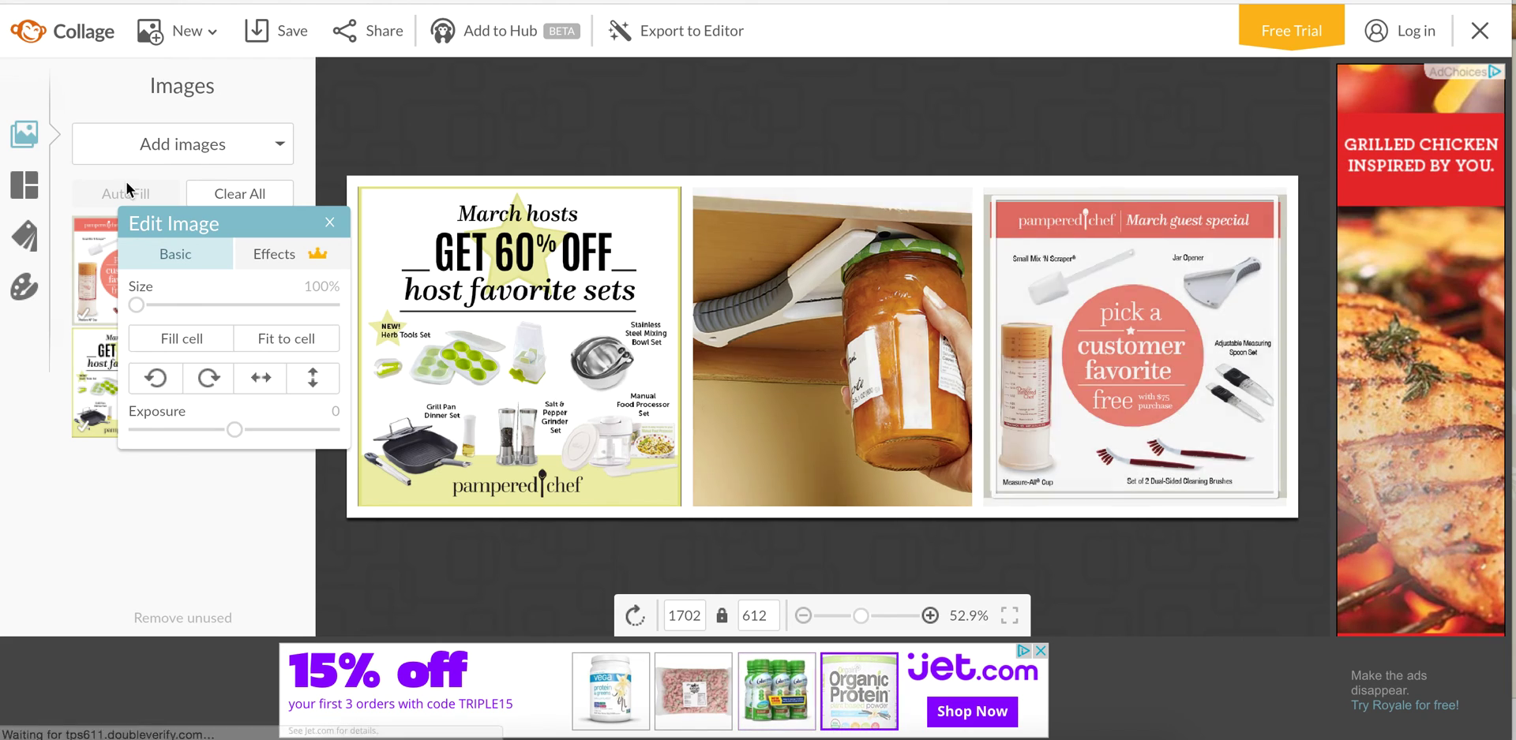
click(187, 337)
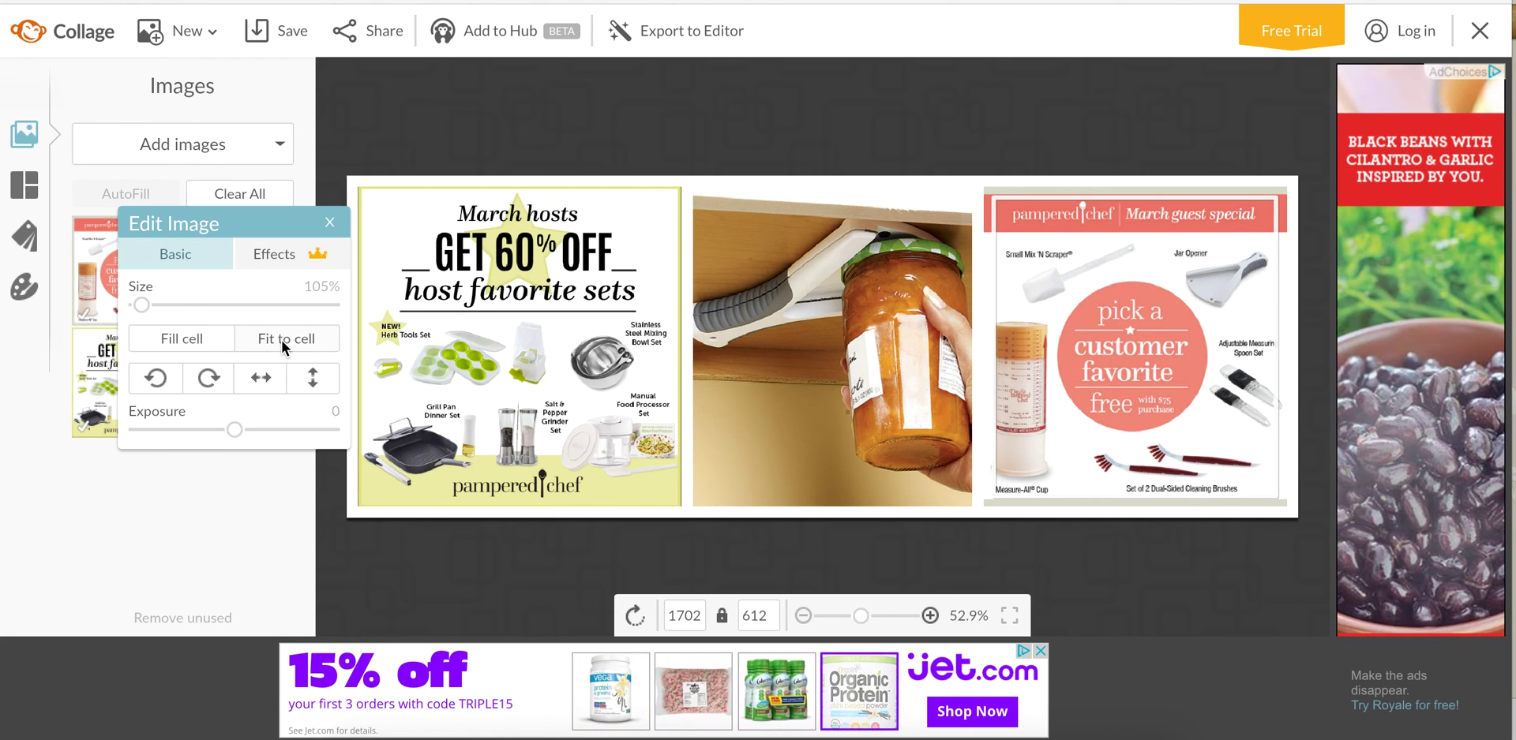
click(807, 116)
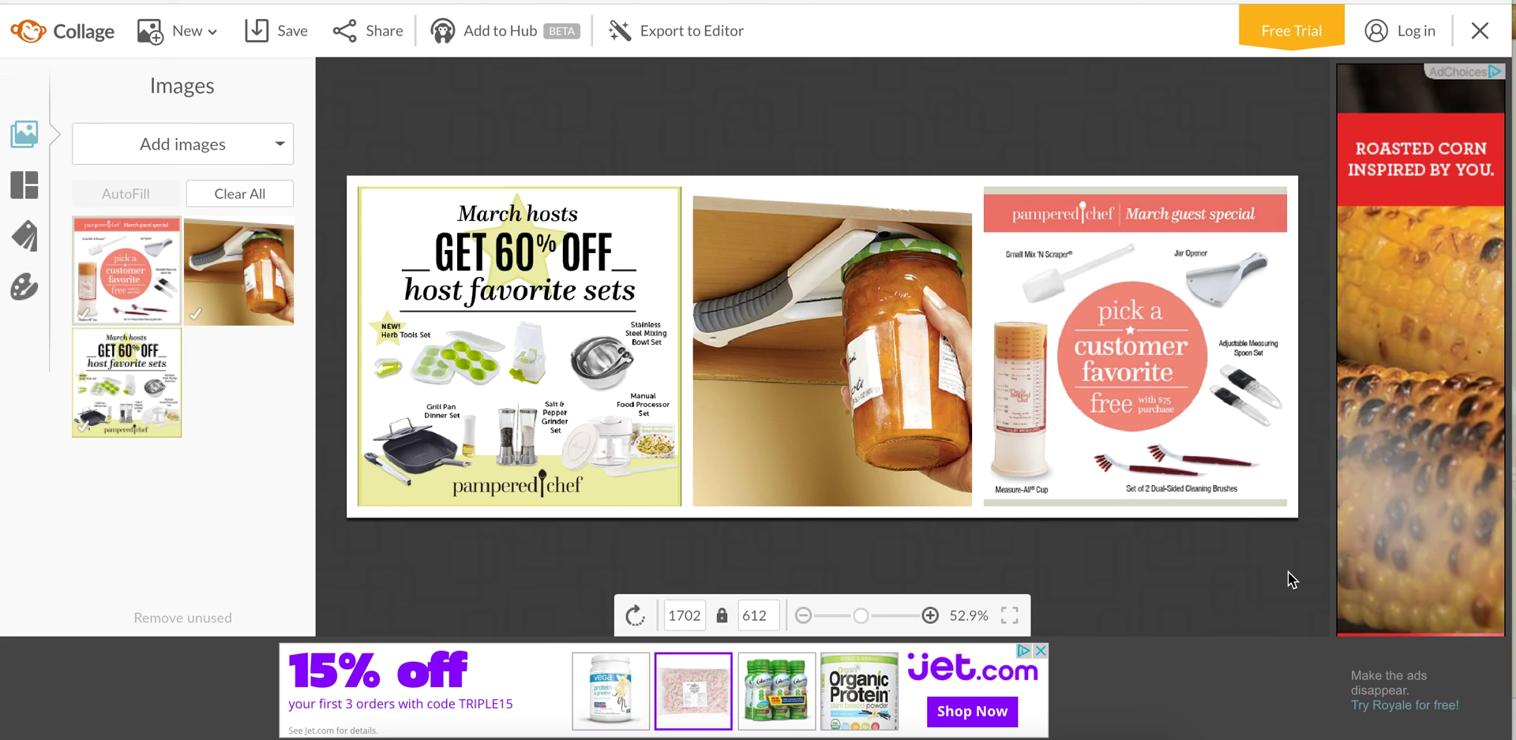
click(410, 355)
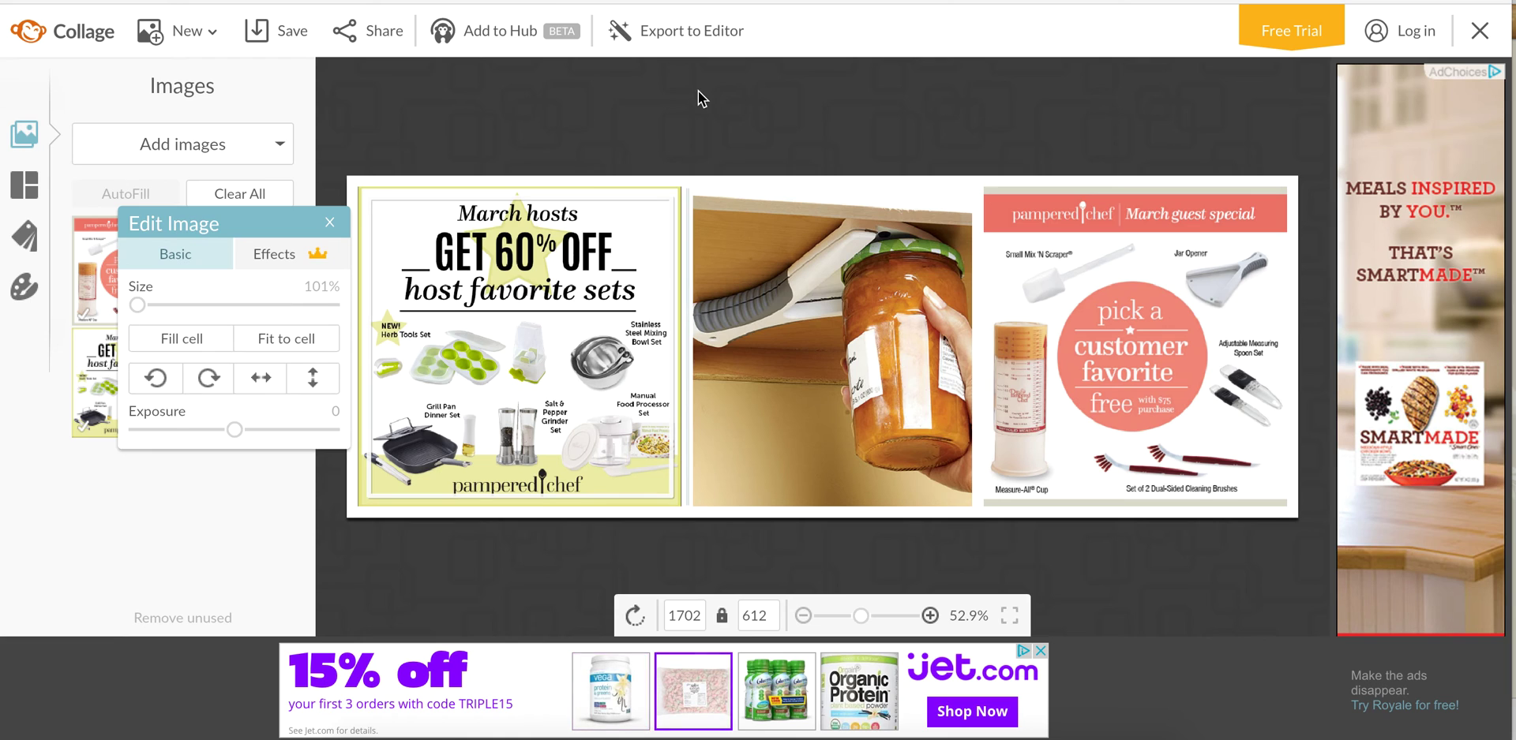
click(645, 96)
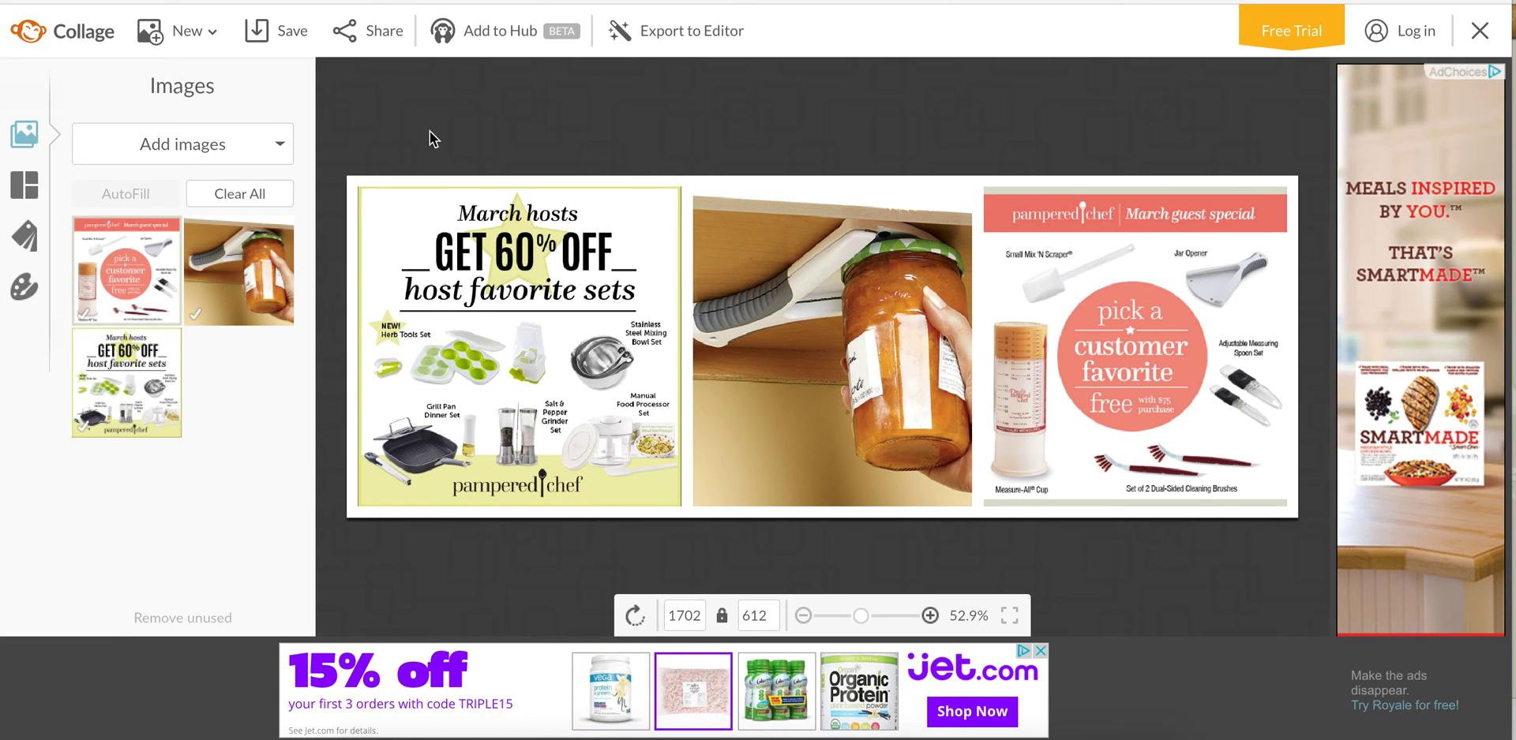
- Set the collage background to green 5a822b sampled with the eyedropper, with spacing 19
click(26, 287)
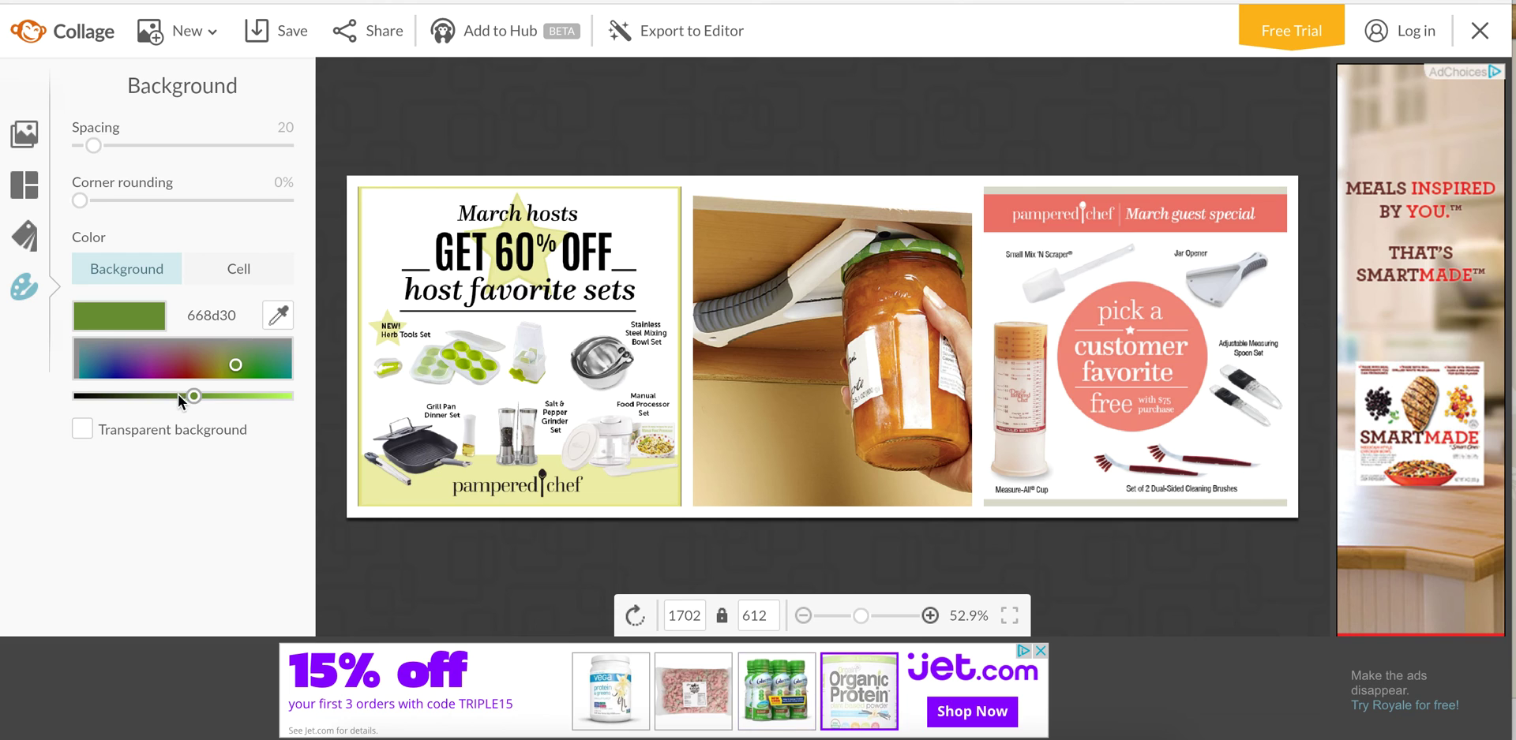
mouse_move(195, 397)
mouse_down()
mouse_move(74, 397)
mouse_move(288, 398)
mouse_move(196, 398)
mouse_up()
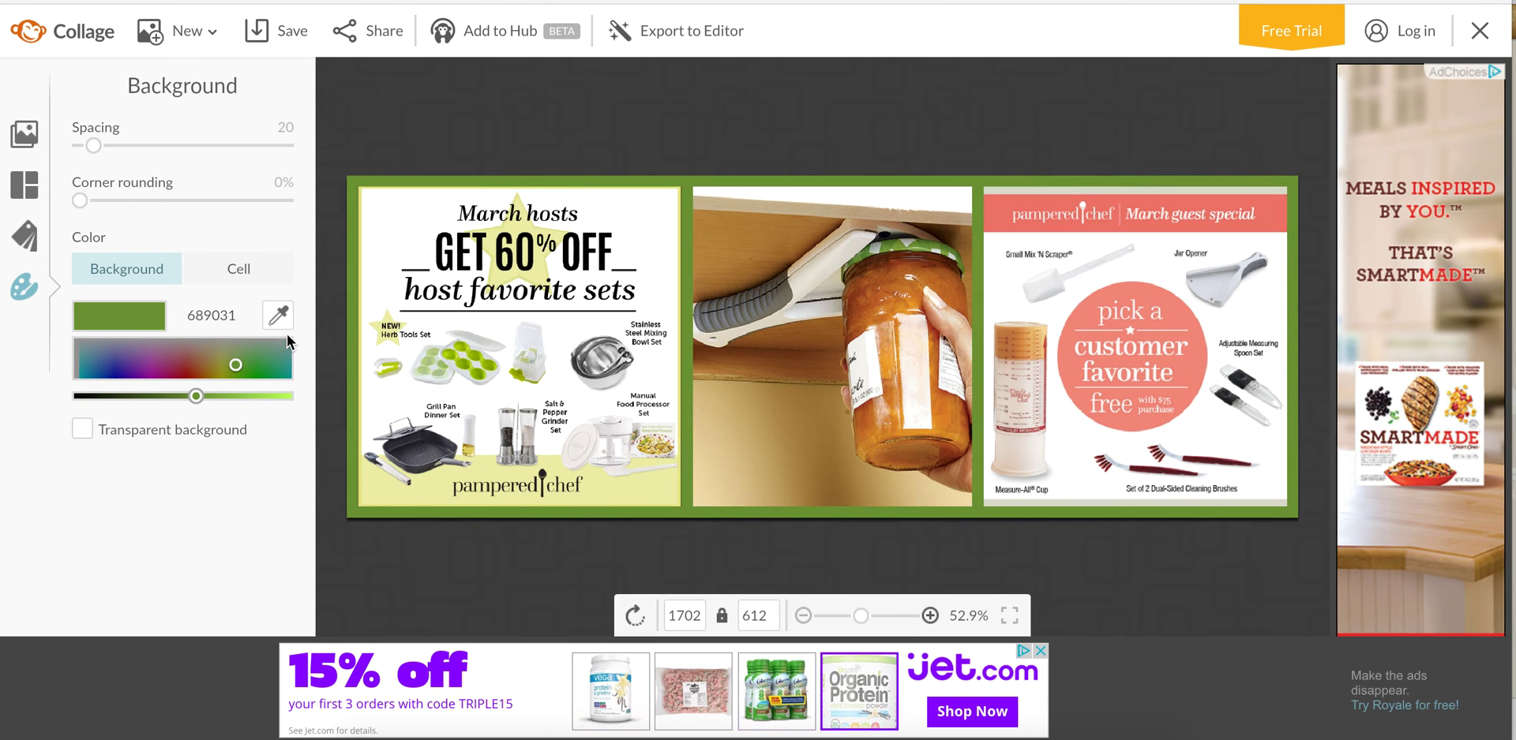
click(273, 318)
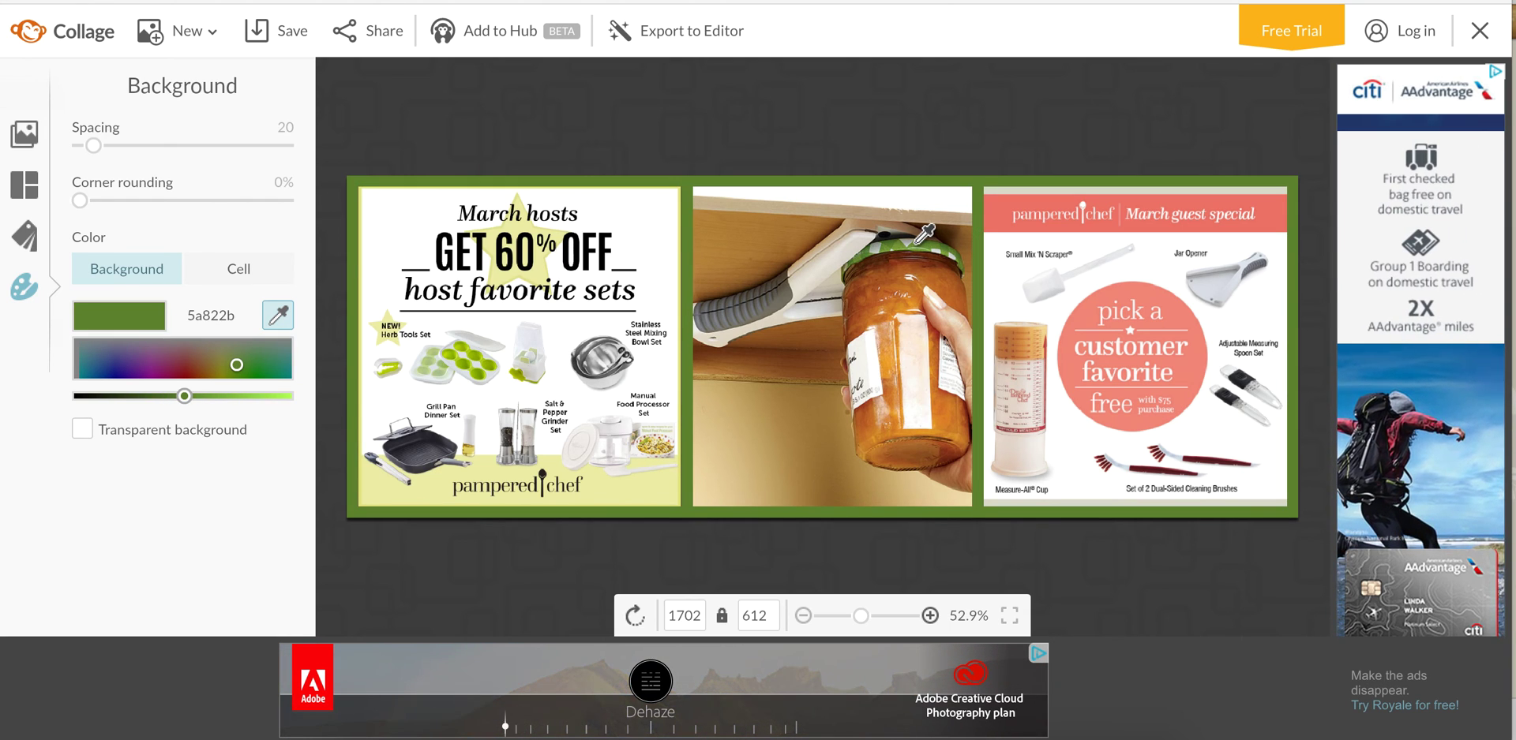
click(916, 242)
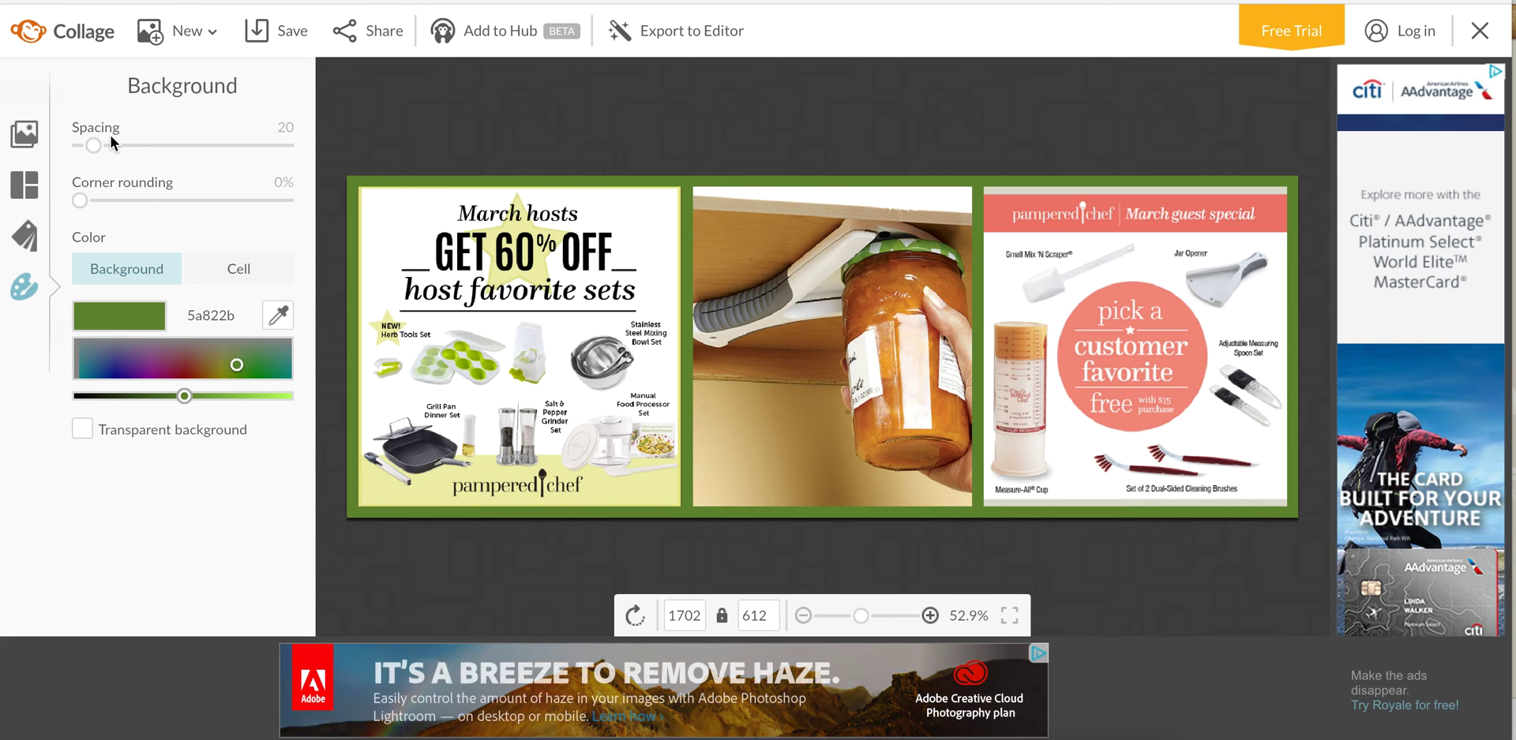
drag(94, 145, 2, 149)
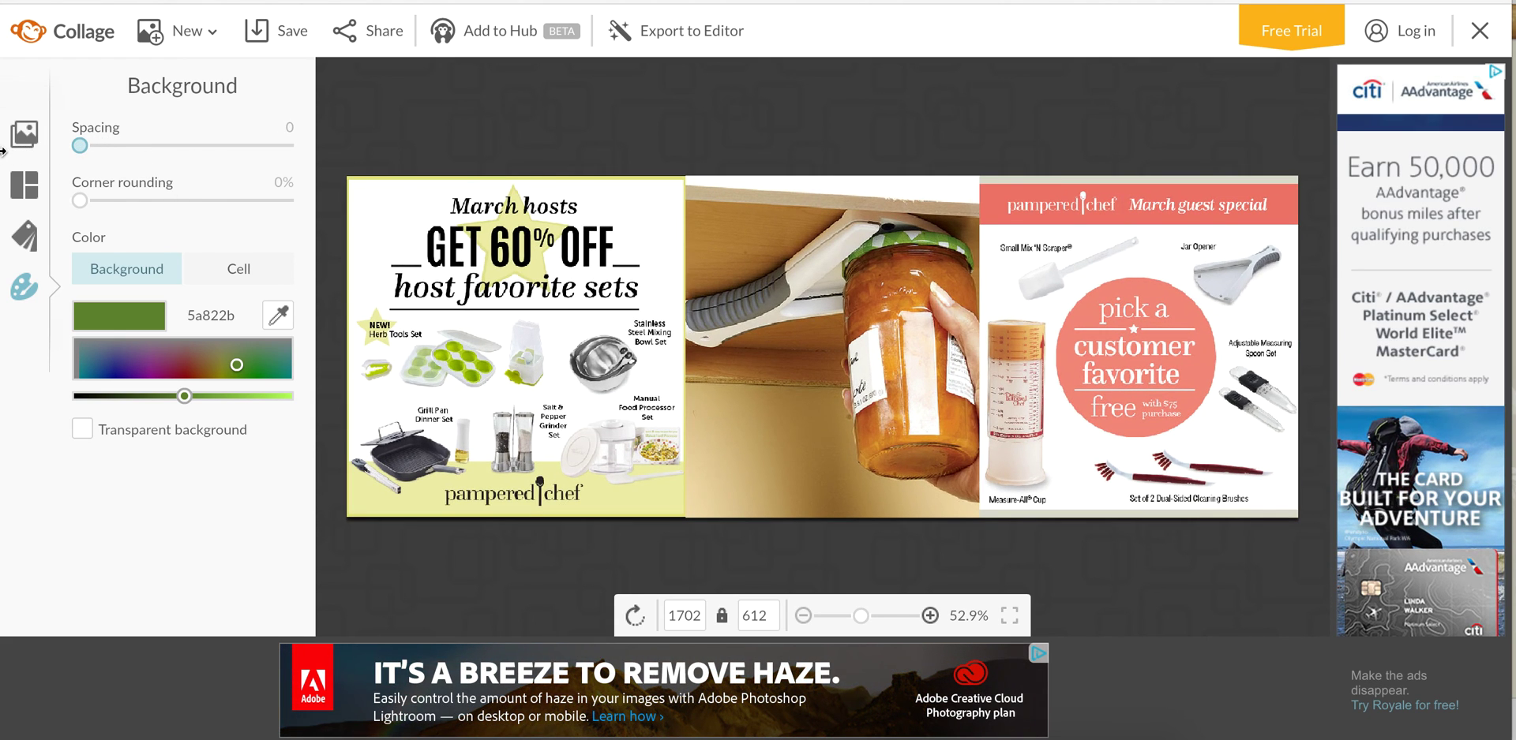
drag(91, 164, 322, 156)
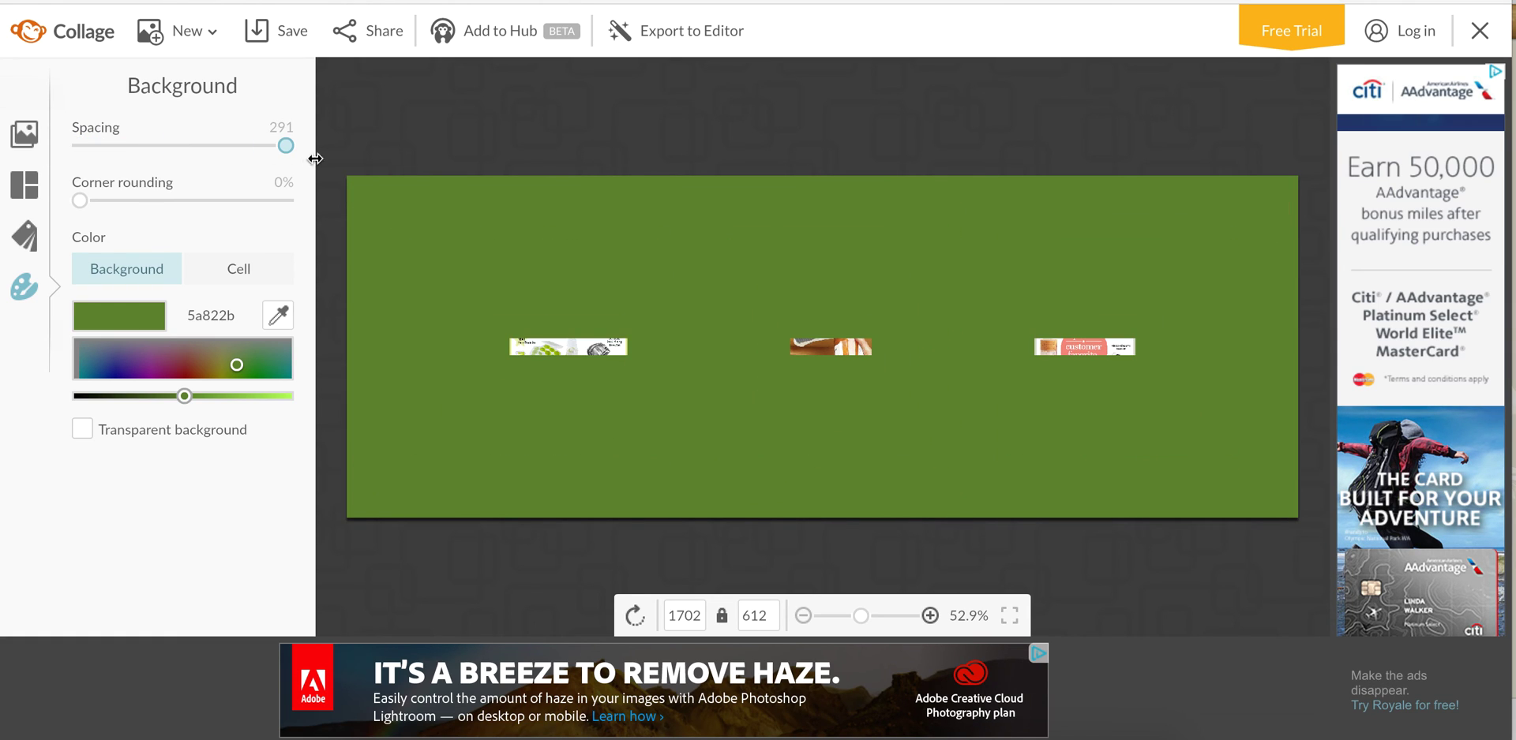
drag(311, 164, 95, 189)
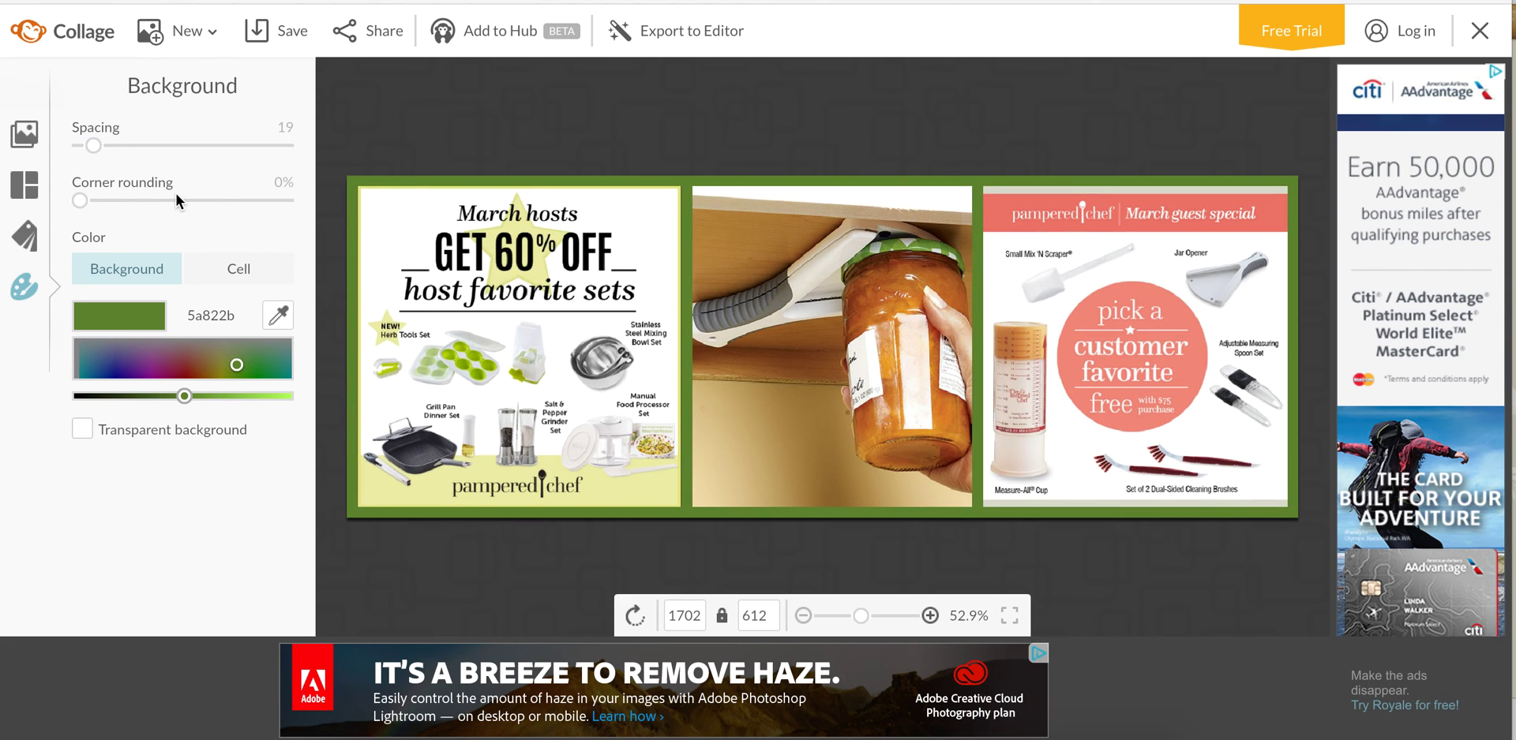
- Remove the 60%-off flyer, fill its cell pink e16b61, then delete that cell
mouse_move(608, 254)
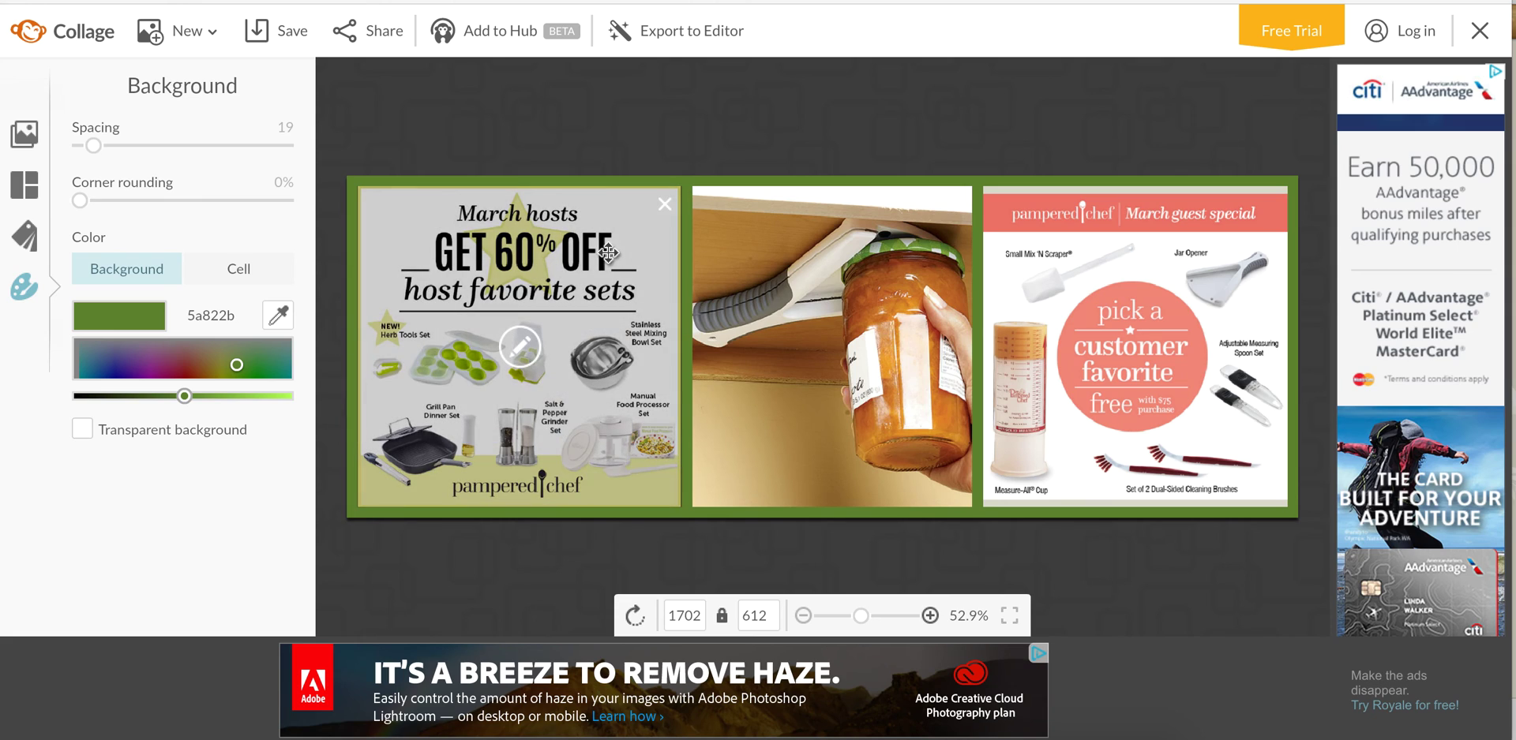
click(663, 206)
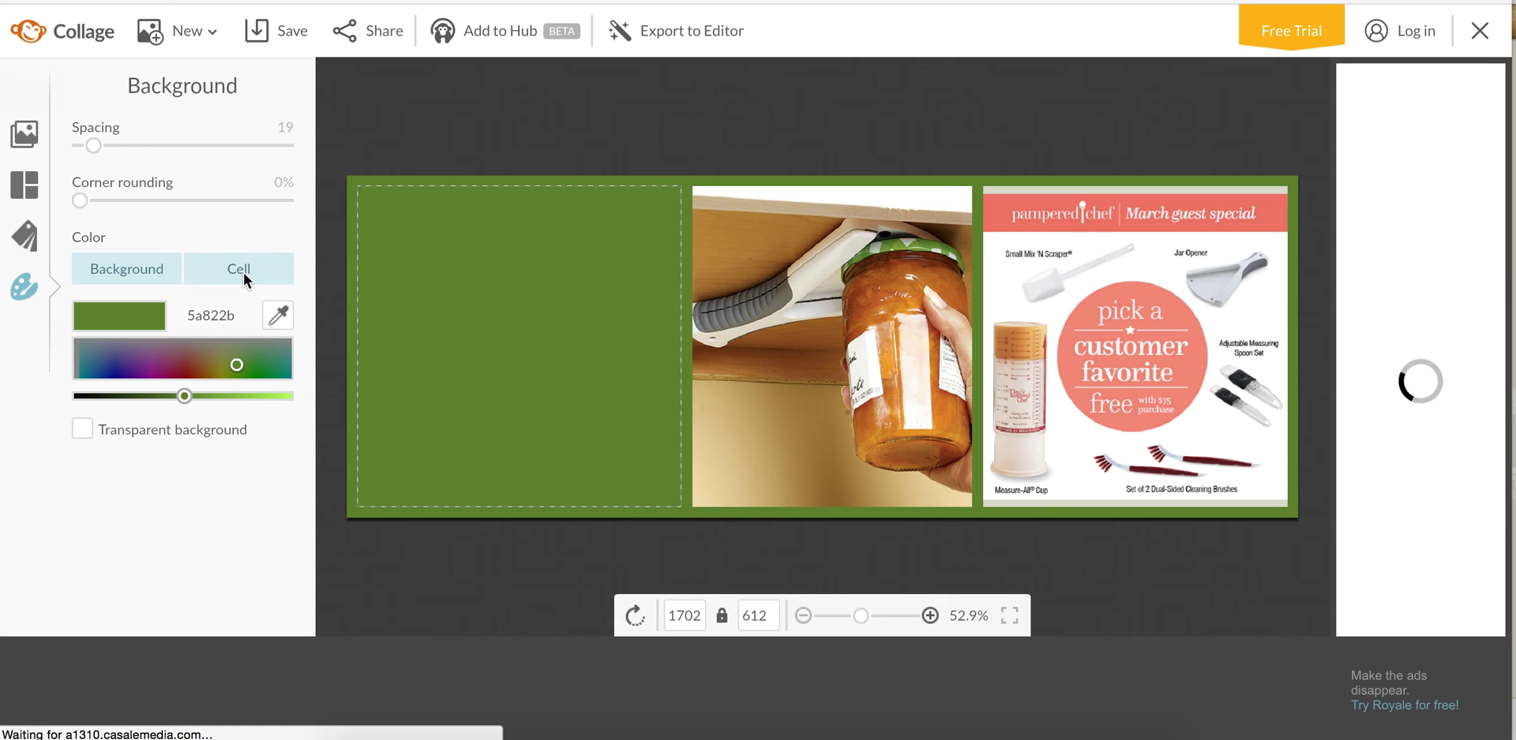
click(243, 272)
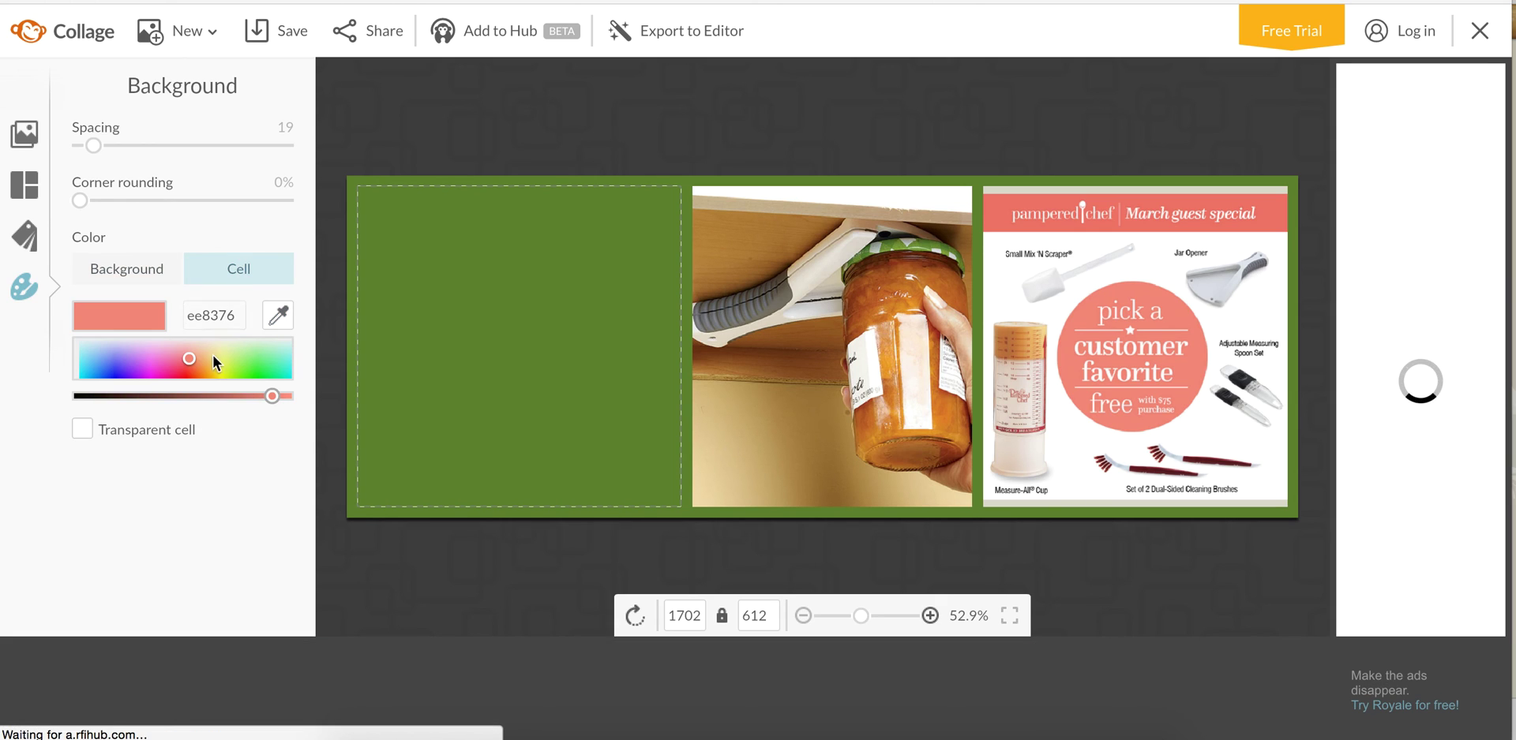
click(278, 315)
click(994, 207)
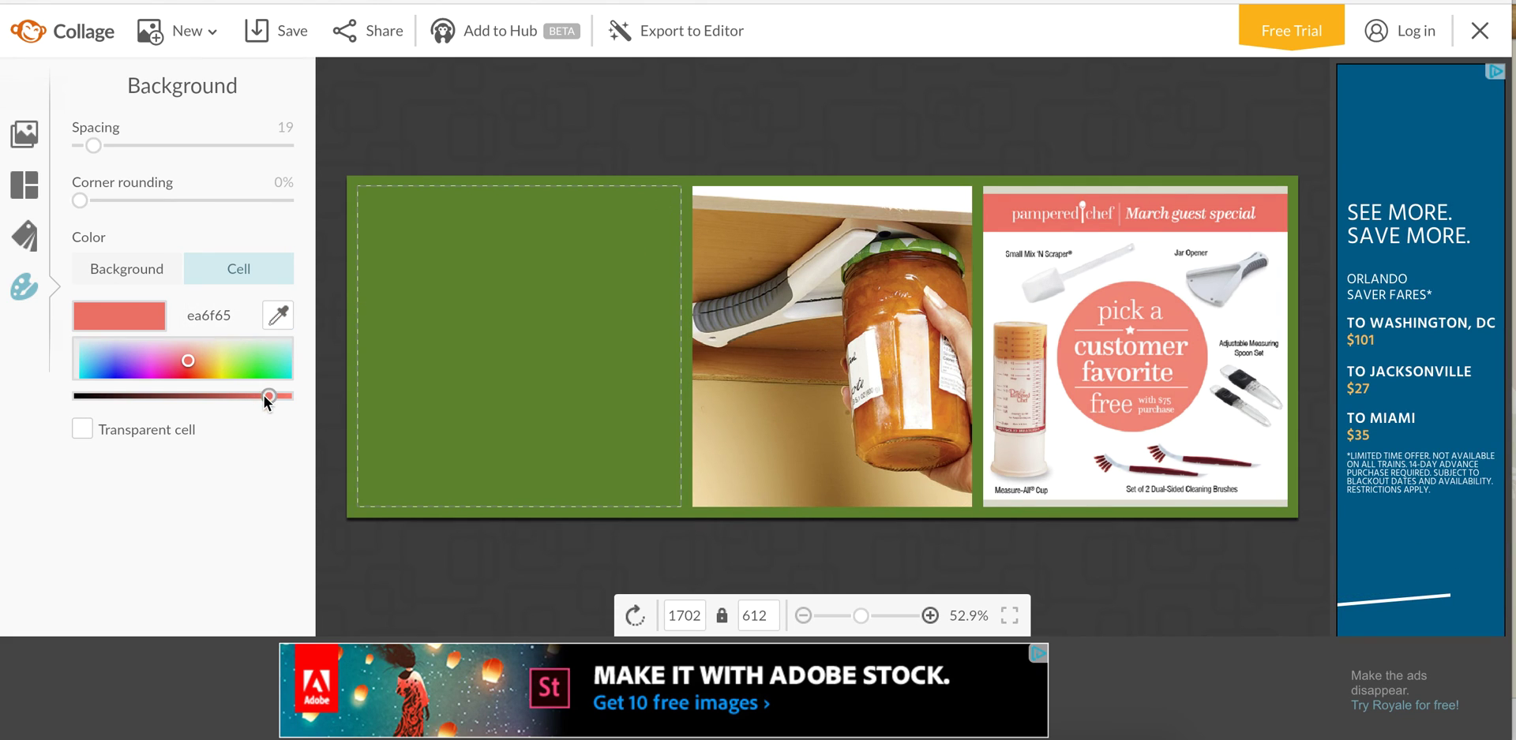
mouse_move(269, 396)
mouse_down()
mouse_move(229, 396)
mouse_move(256, 396)
mouse_up()
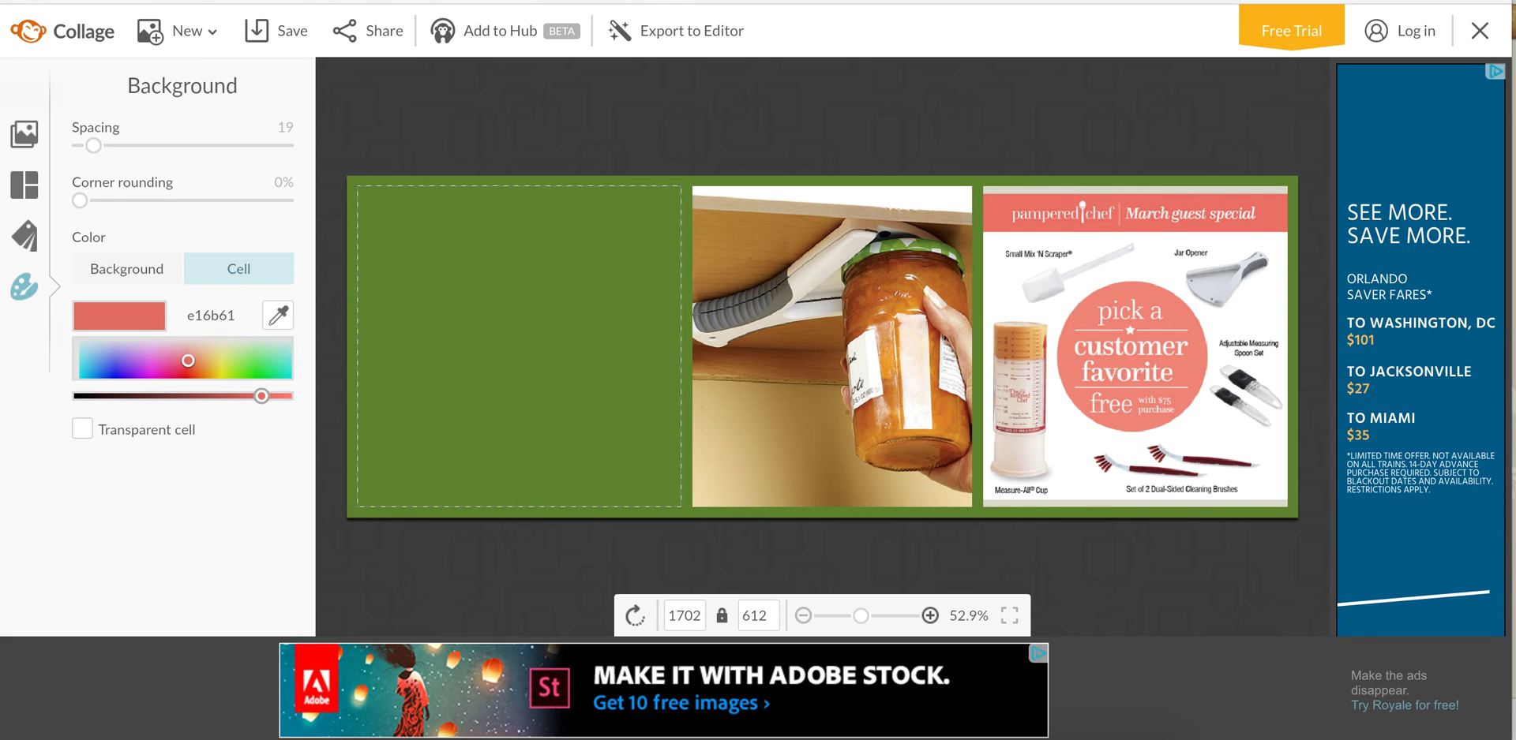
click(551, 298)
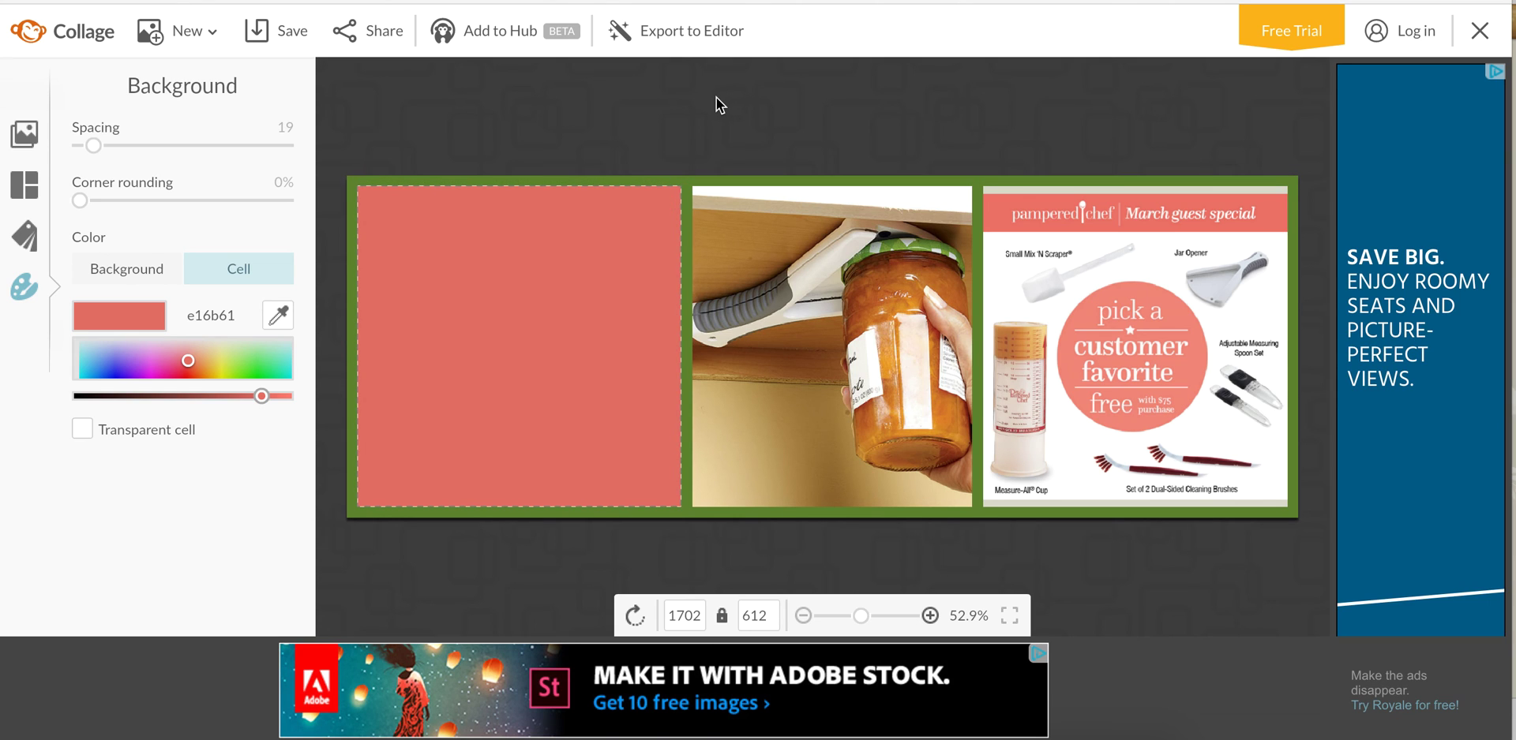
click(669, 206)
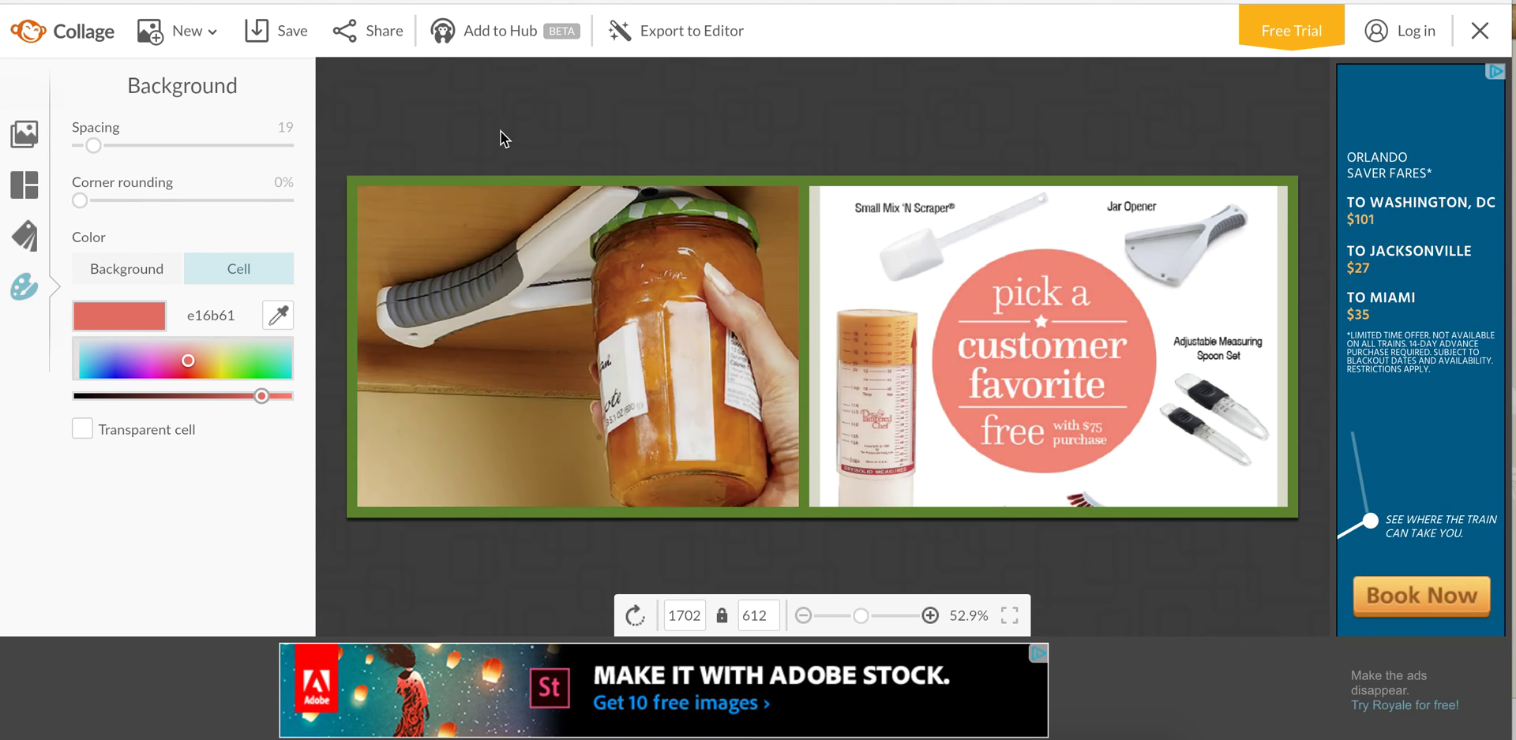
click(24, 134)
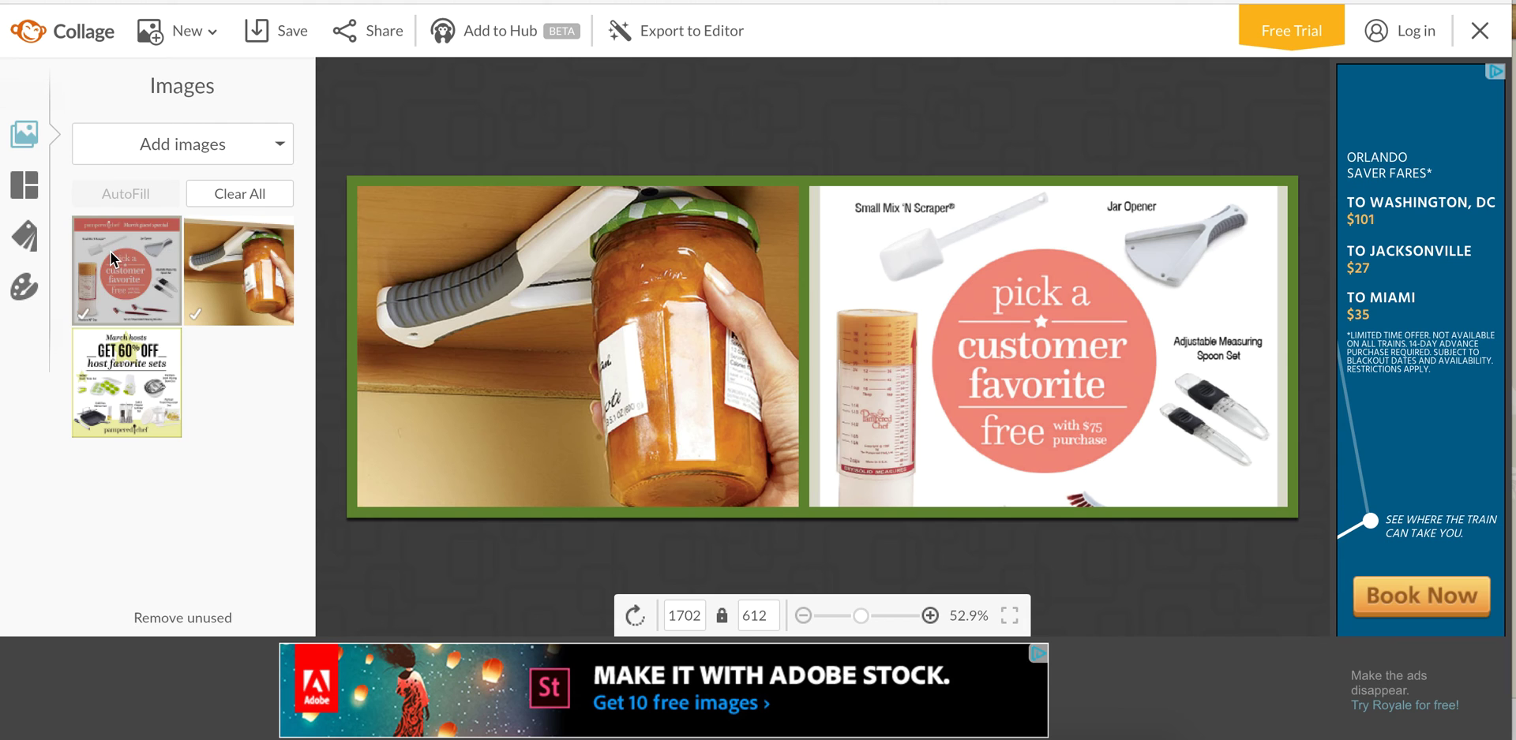
- Drag the March hosts flyer and jar photo back in, deleting duplicate jar photos and empty cells
drag(159, 329, 362, 340)
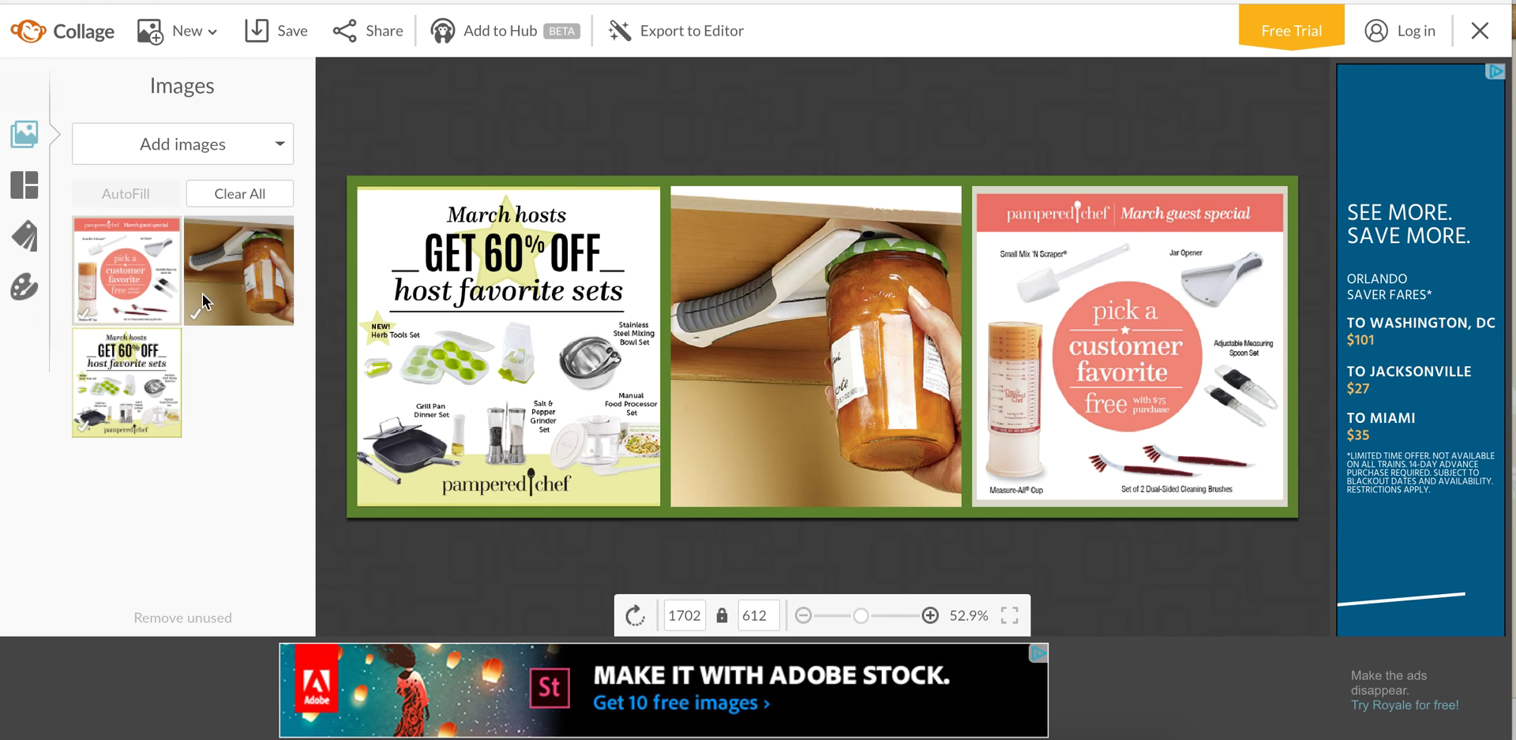
drag(228, 292, 439, 194)
drag(246, 284, 667, 269)
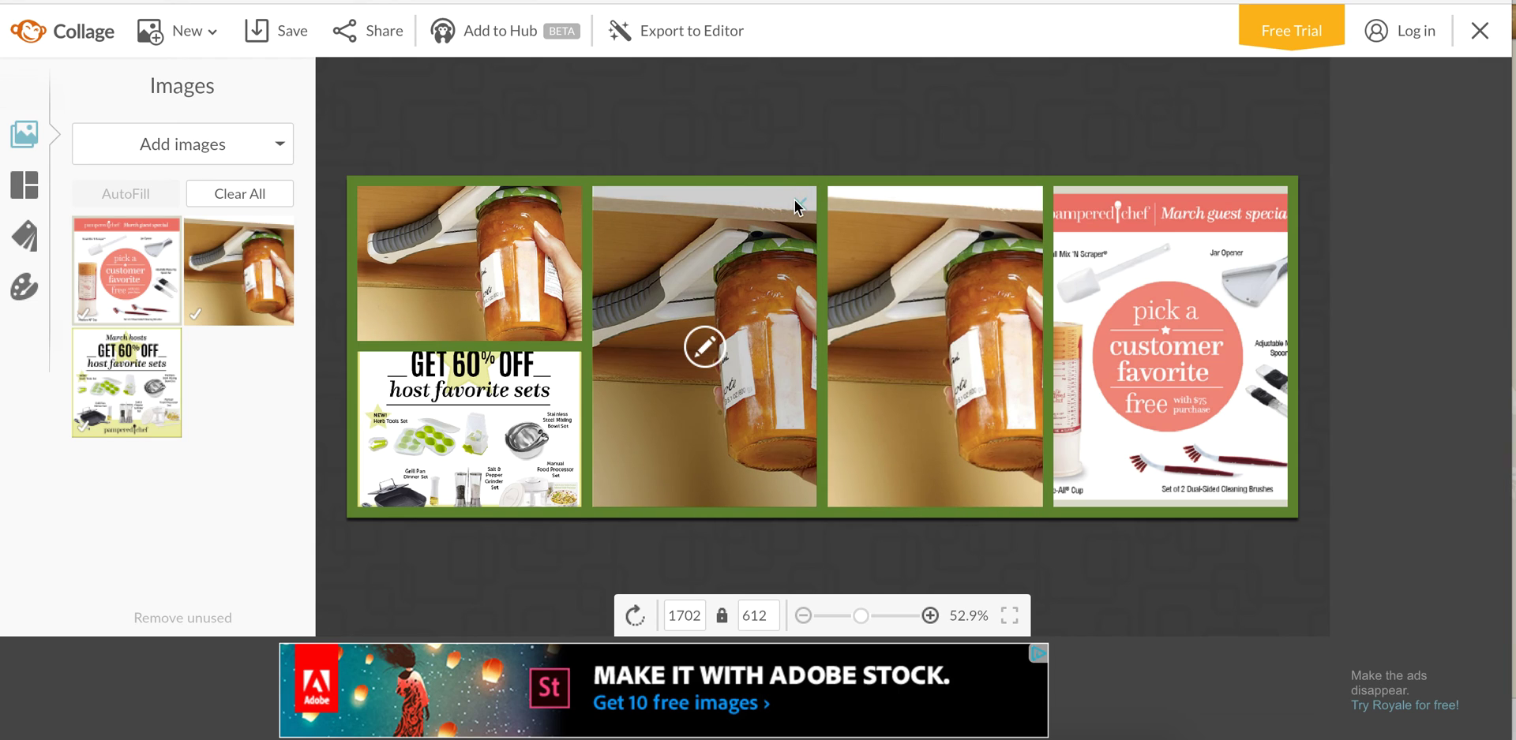
click(800, 207)
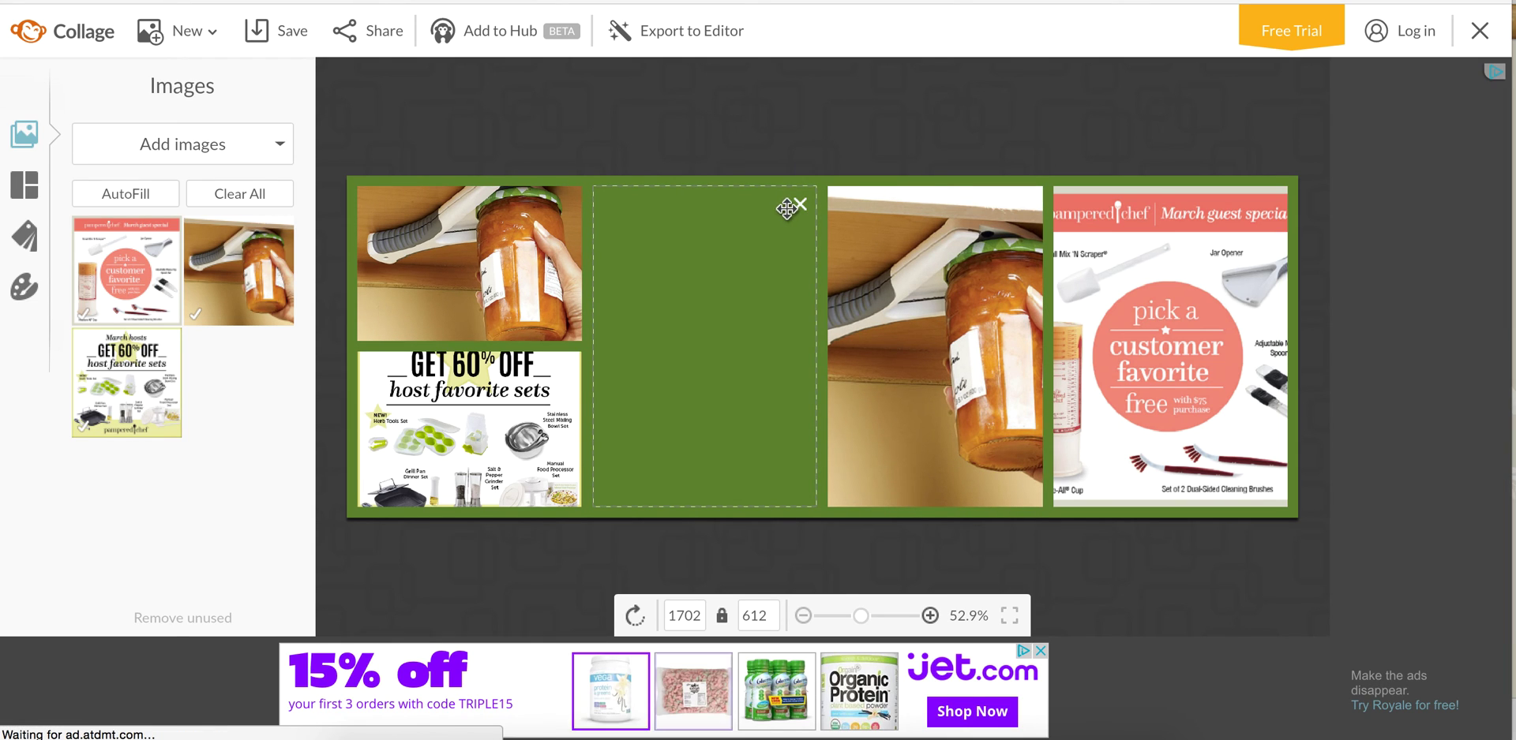
click(797, 207)
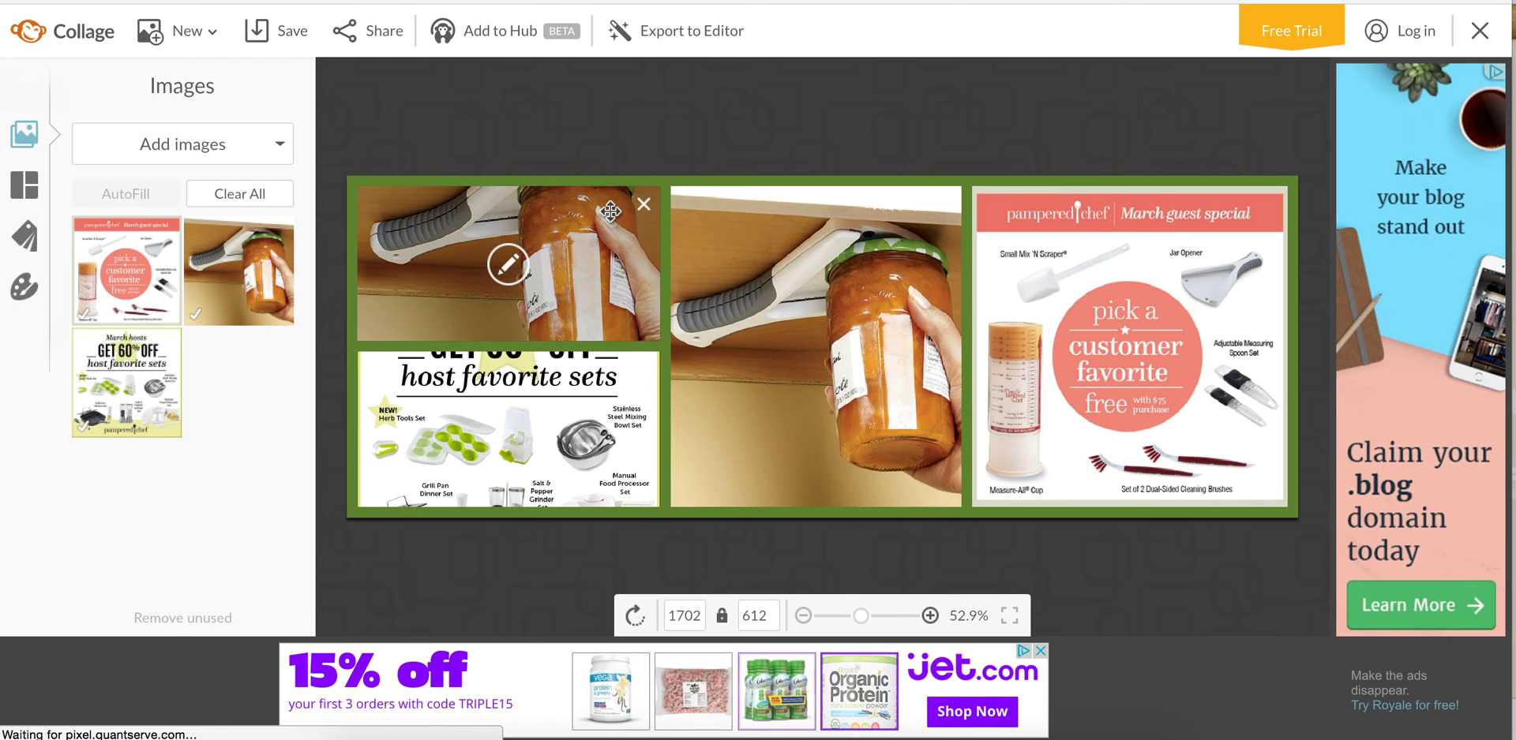
click(642, 207)
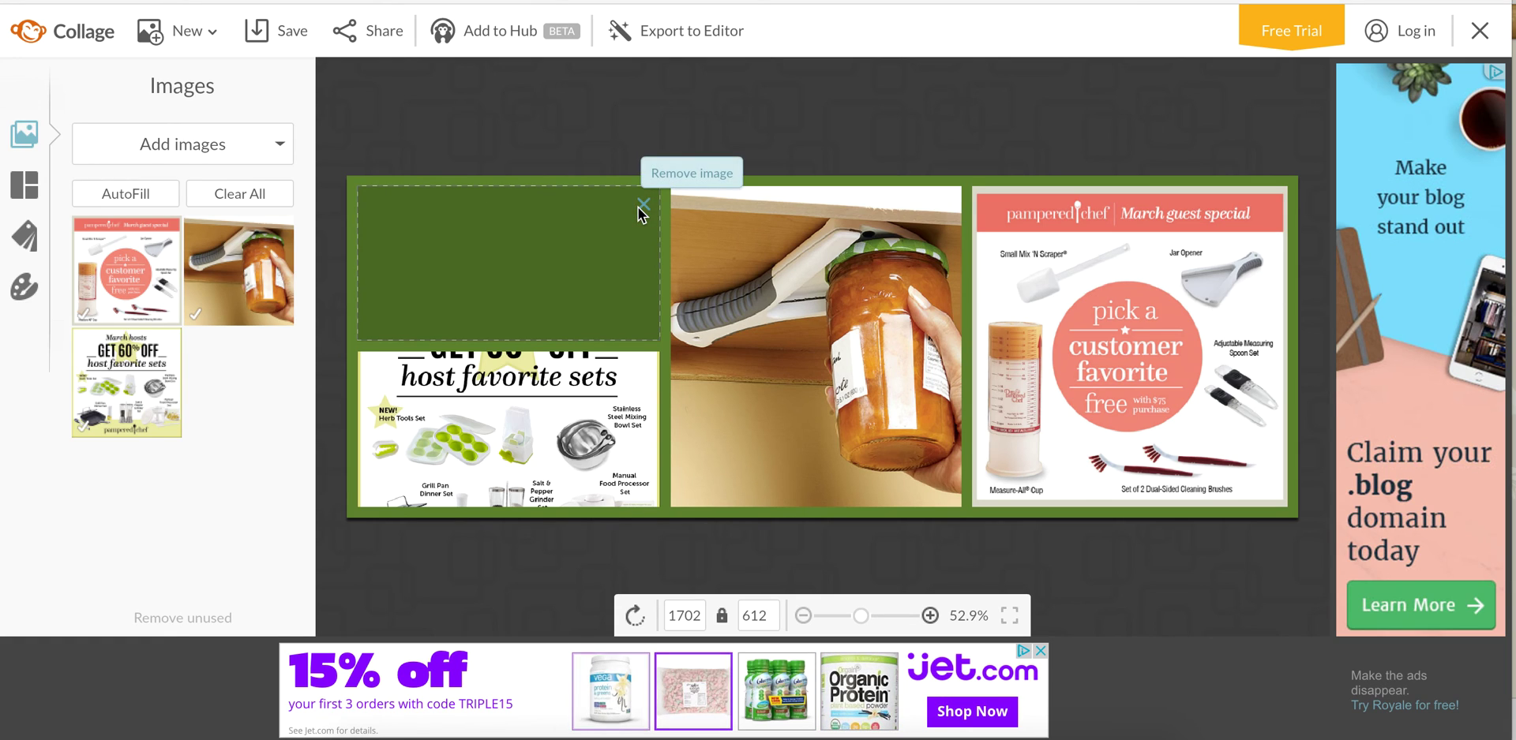
click(642, 207)
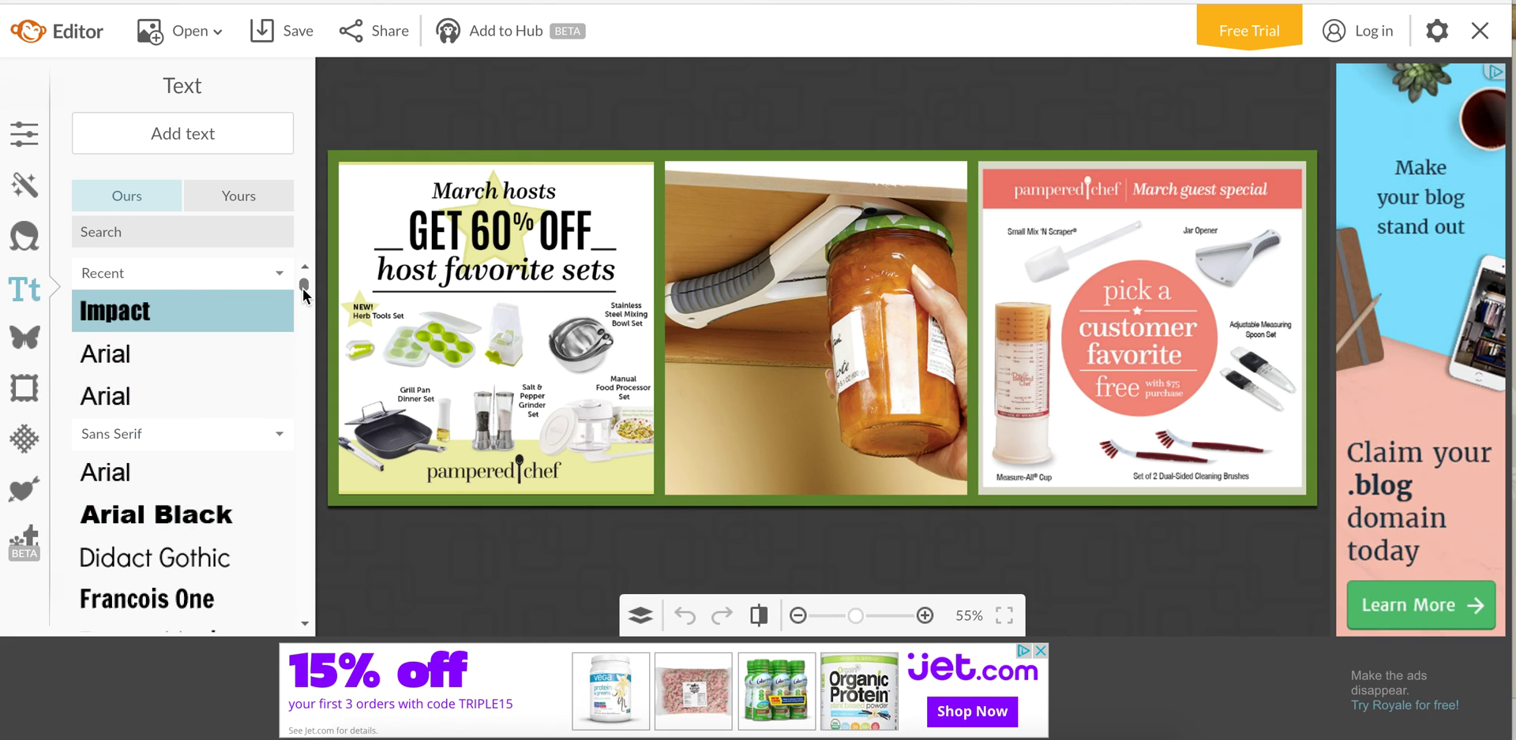
- Choose Didact Gothic from the font list, then add a new text box to the collage
drag(301, 289, 305, 324)
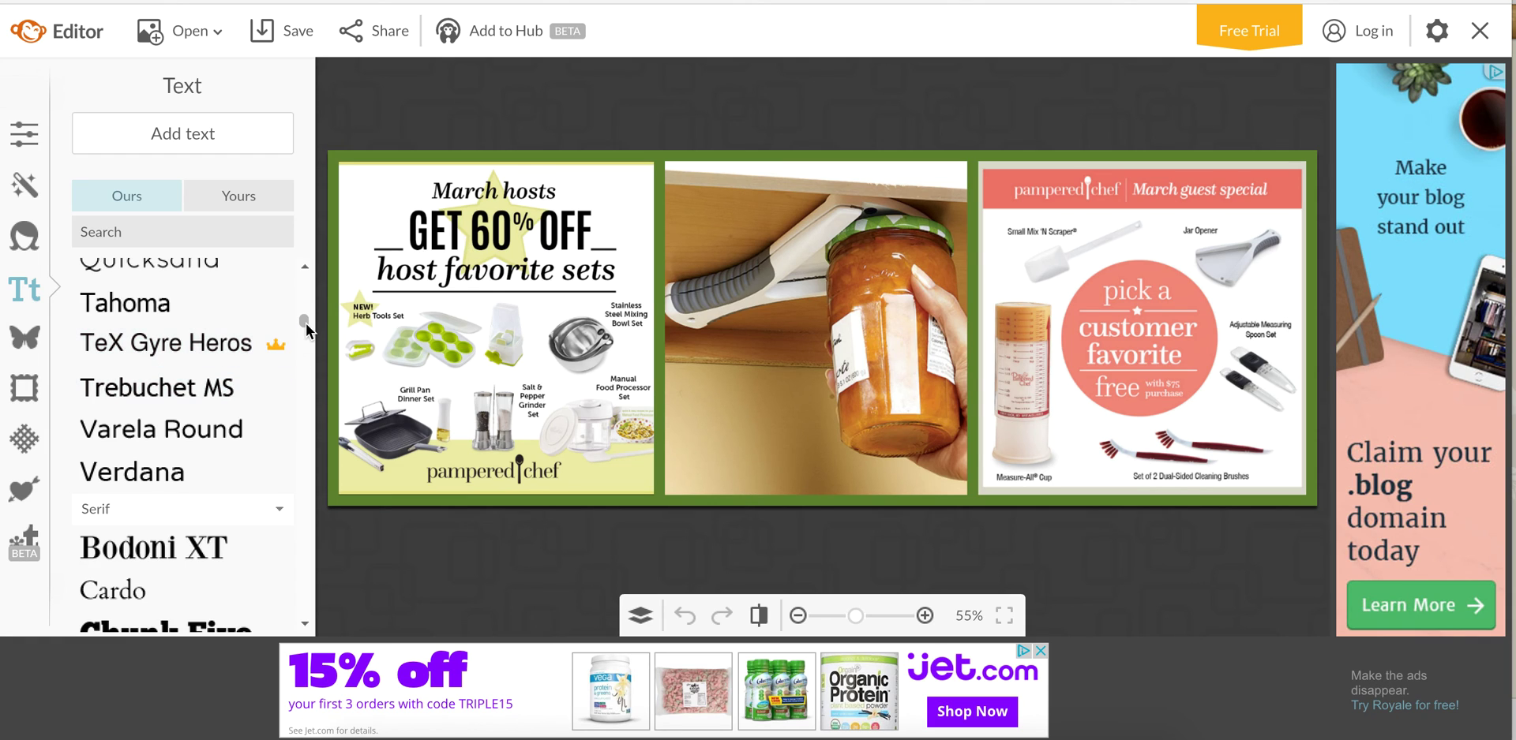
mouse_move(306, 324)
mouse_down()
mouse_move(306, 363)
mouse_move(305, 252)
mouse_up()
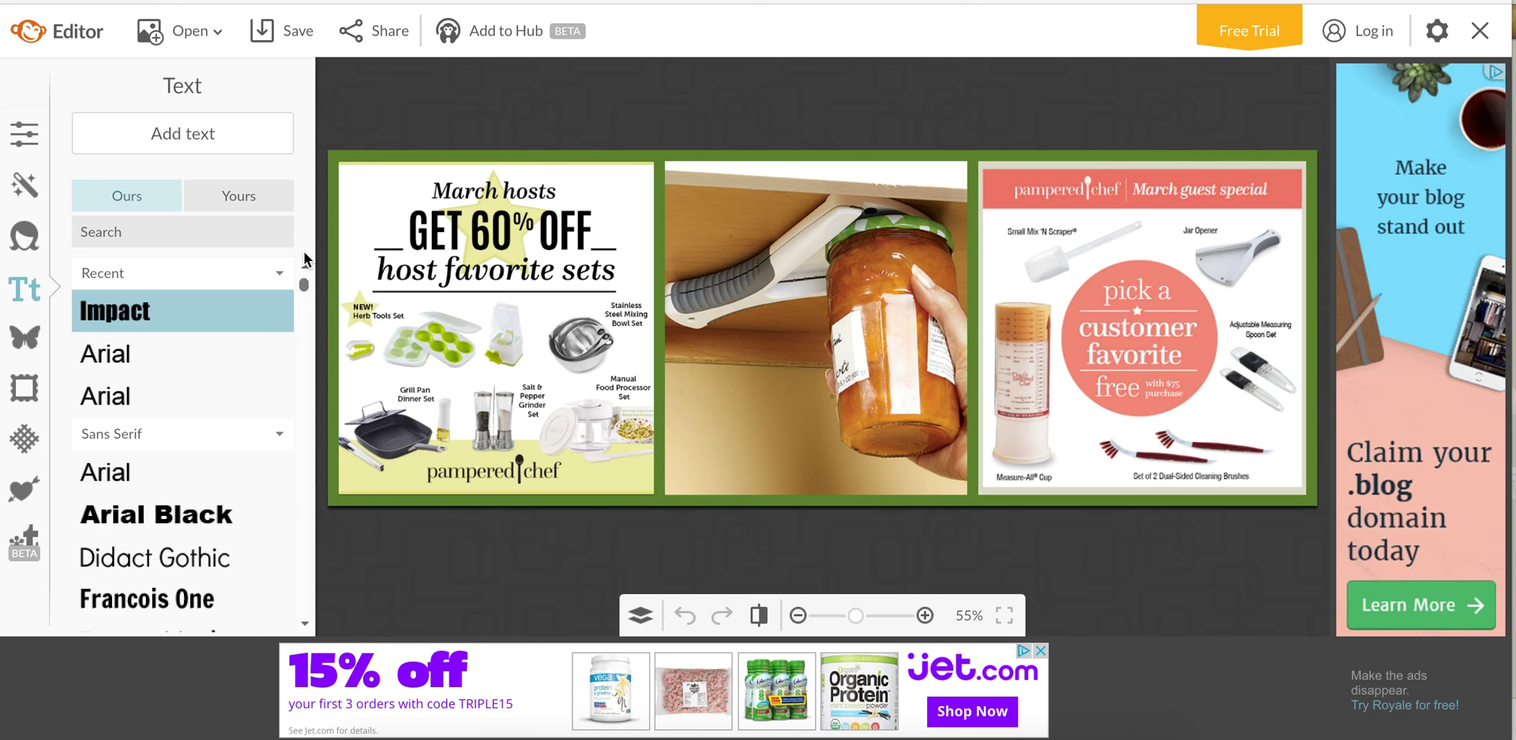
click(181, 562)
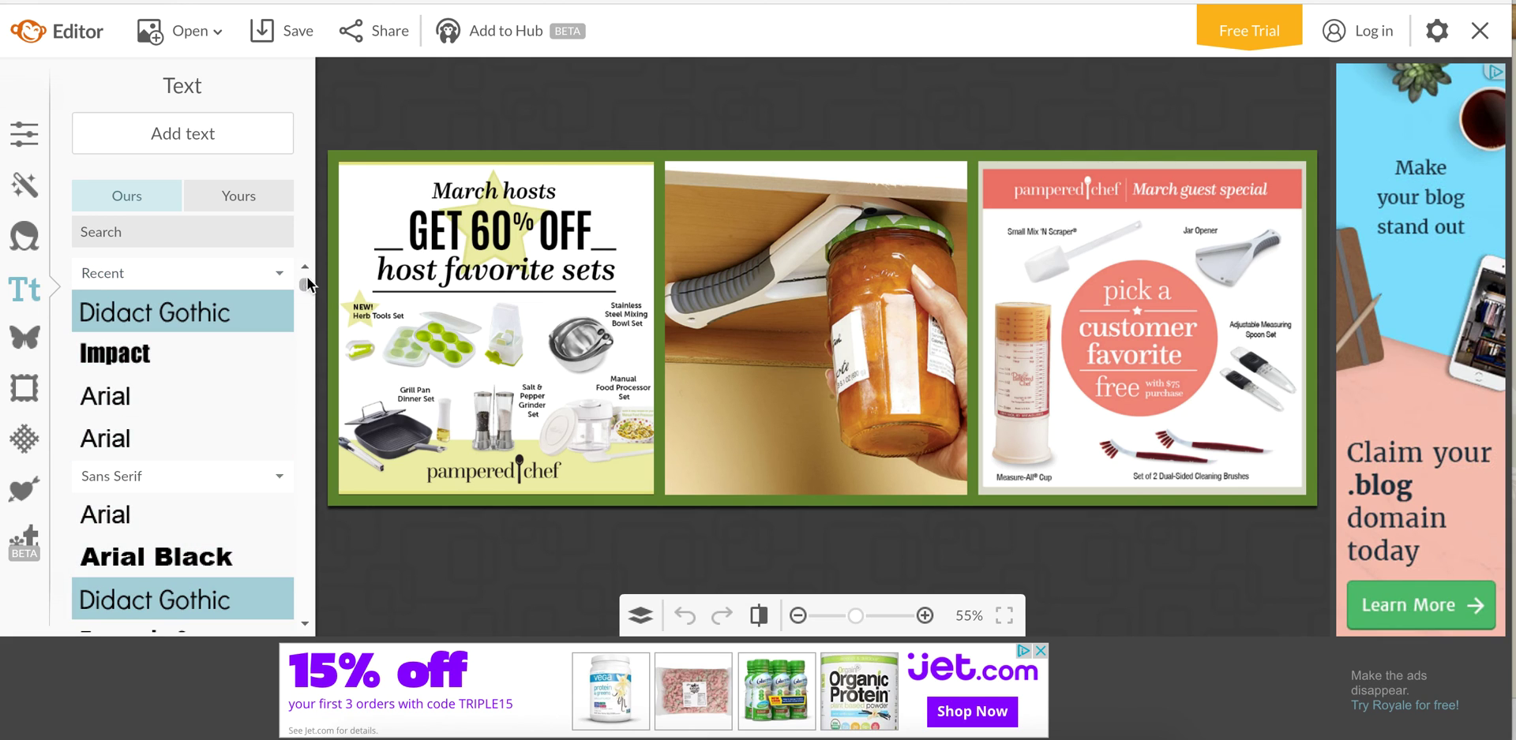
scroll(304, 294, down, 5)
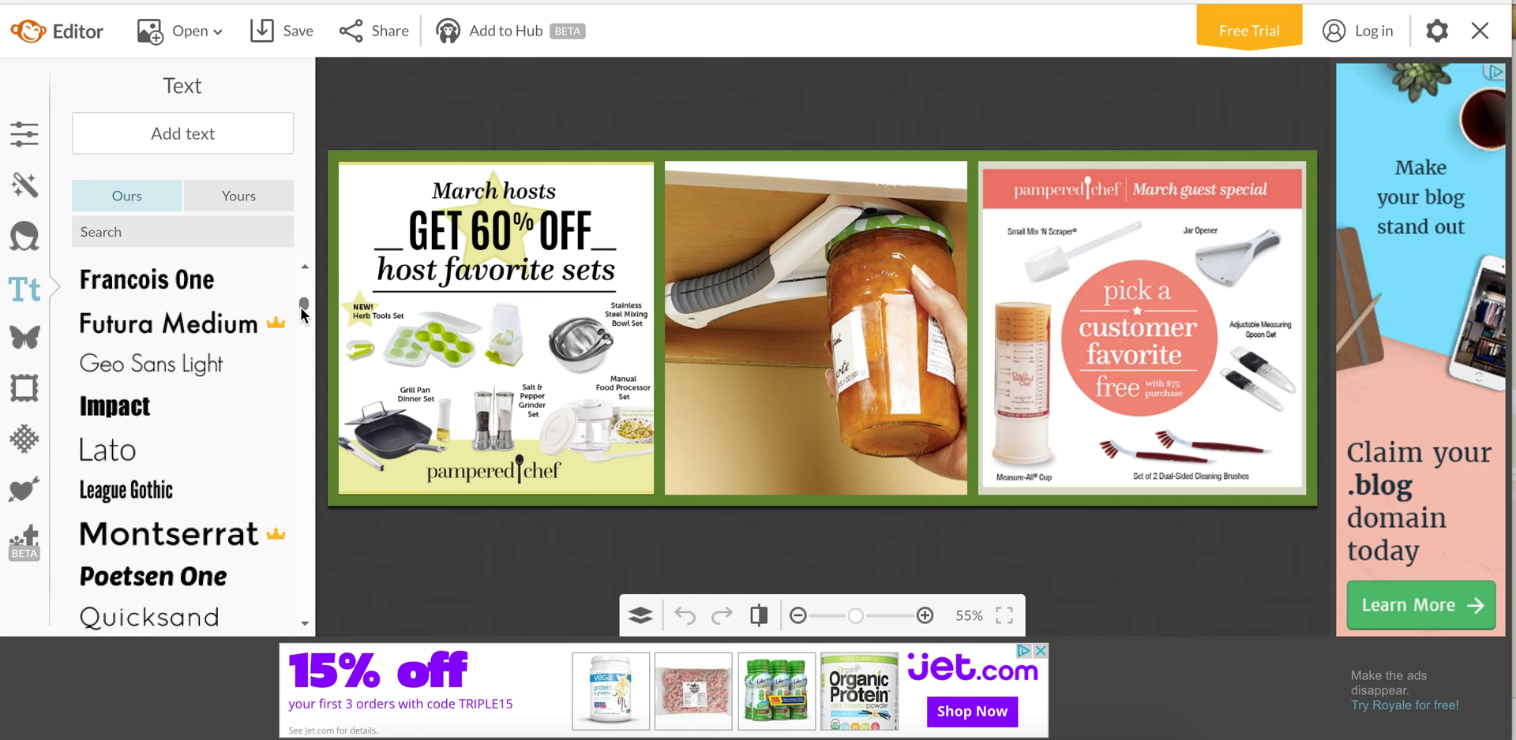
click(202, 120)
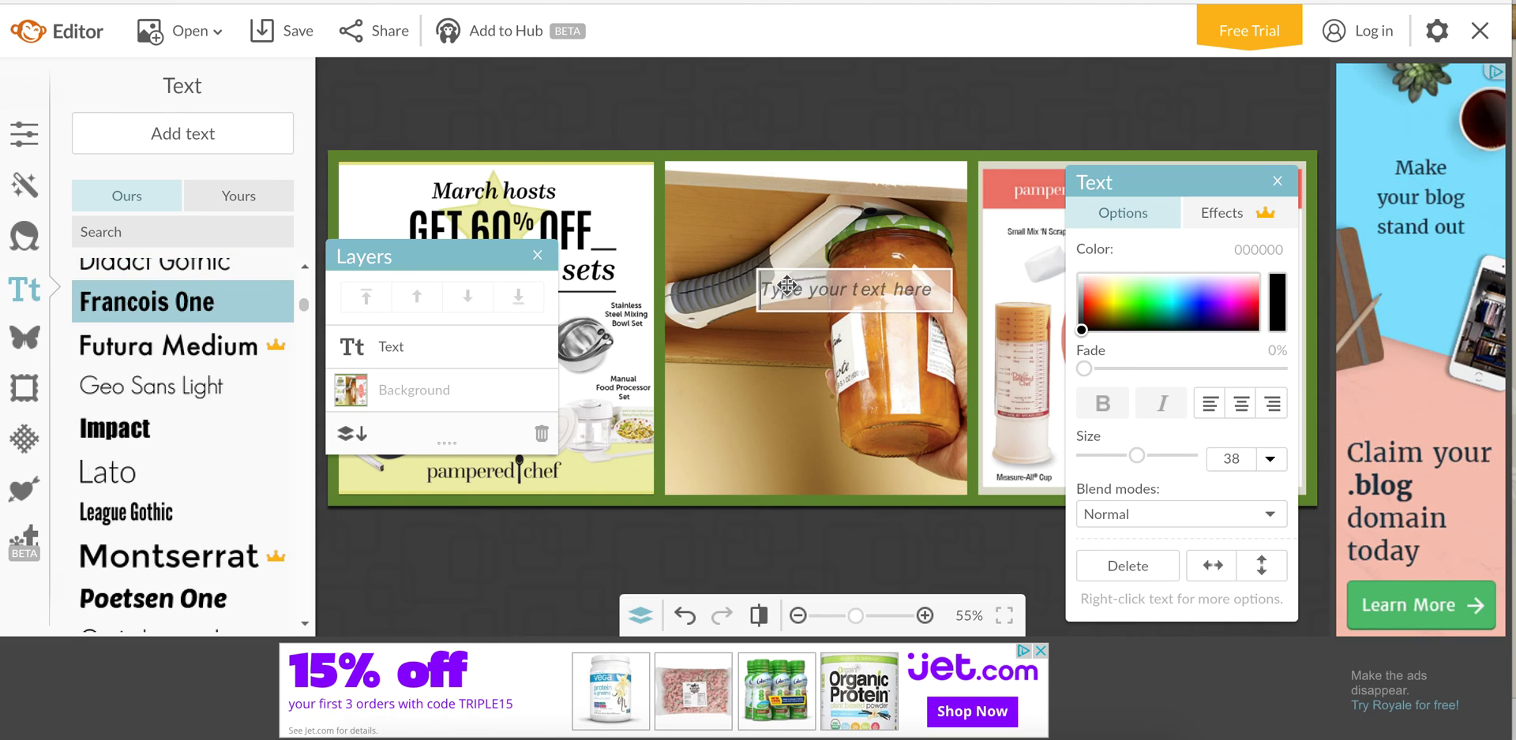
text(www.pampered)
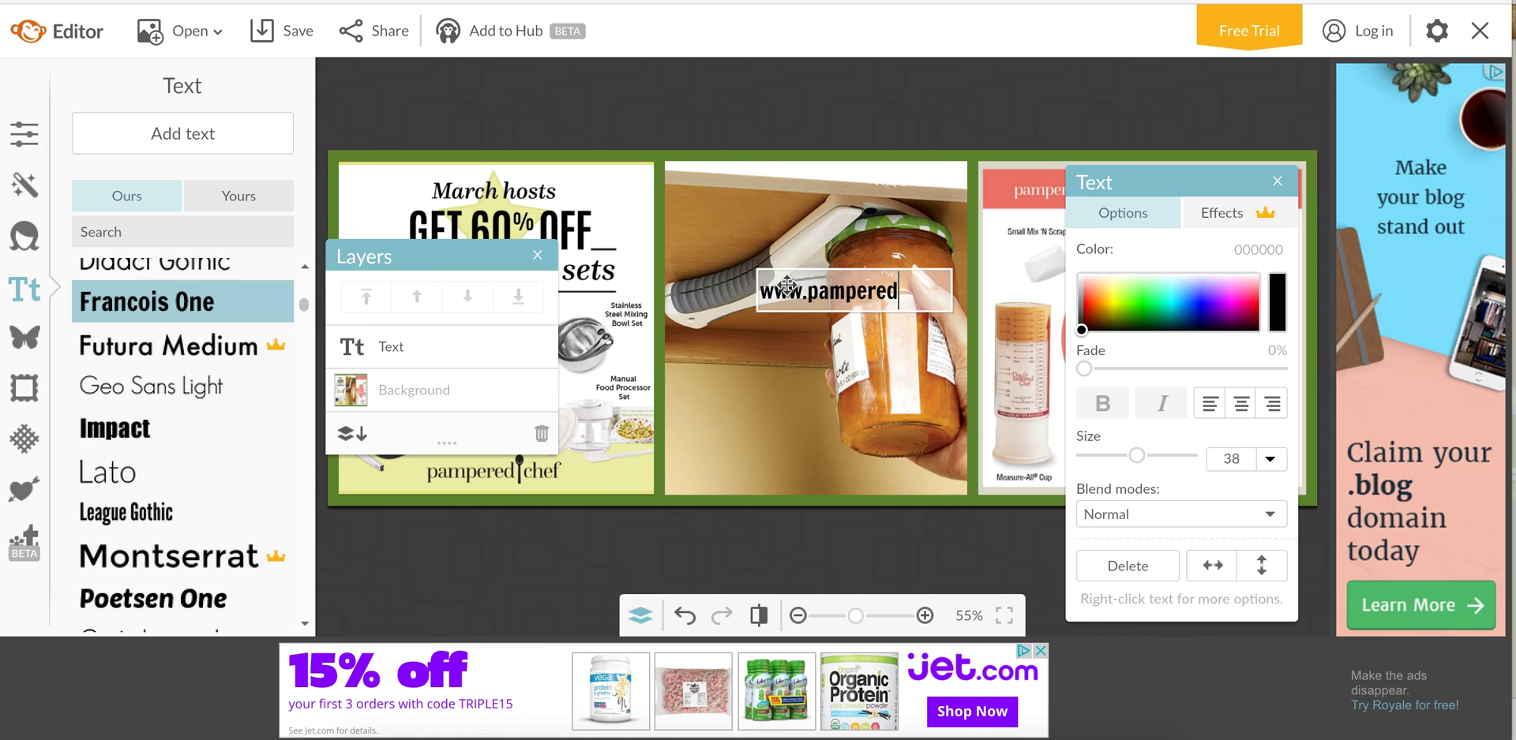
text(chef.com/go)
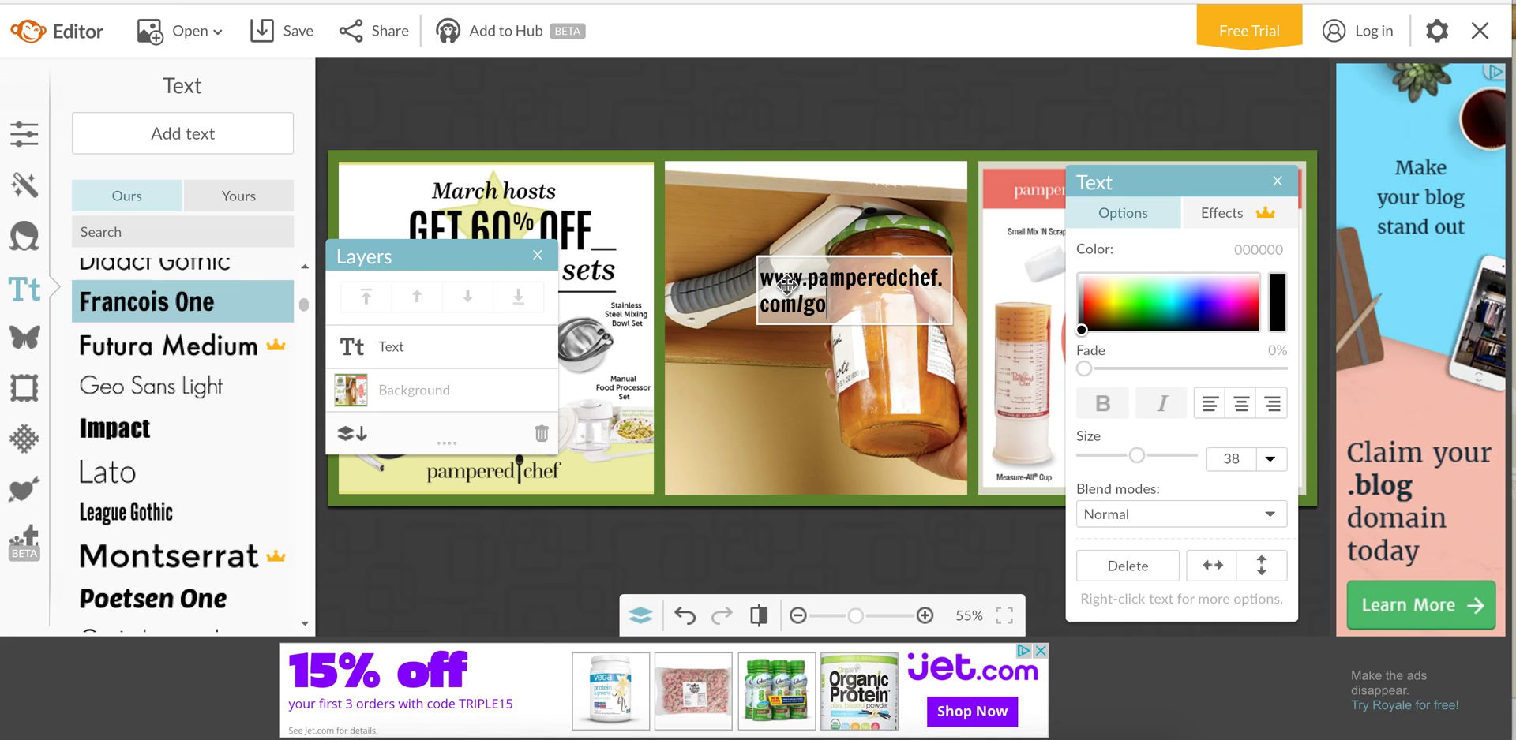
text(/picmonek)
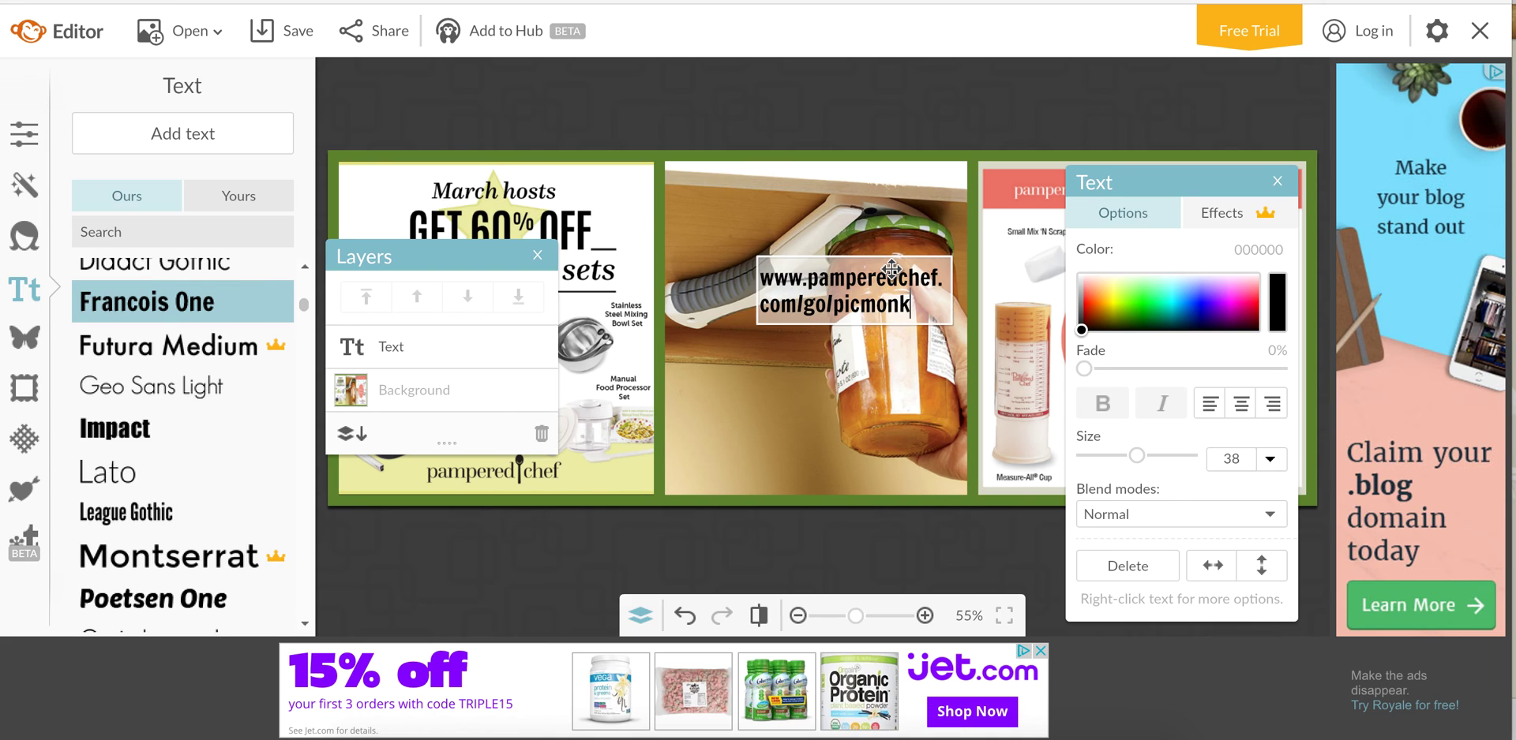
text(ey)
click(896, 436)
- Widen the URL text box, center-align the text and shrink it to size 30
drag(756, 300, 675, 304)
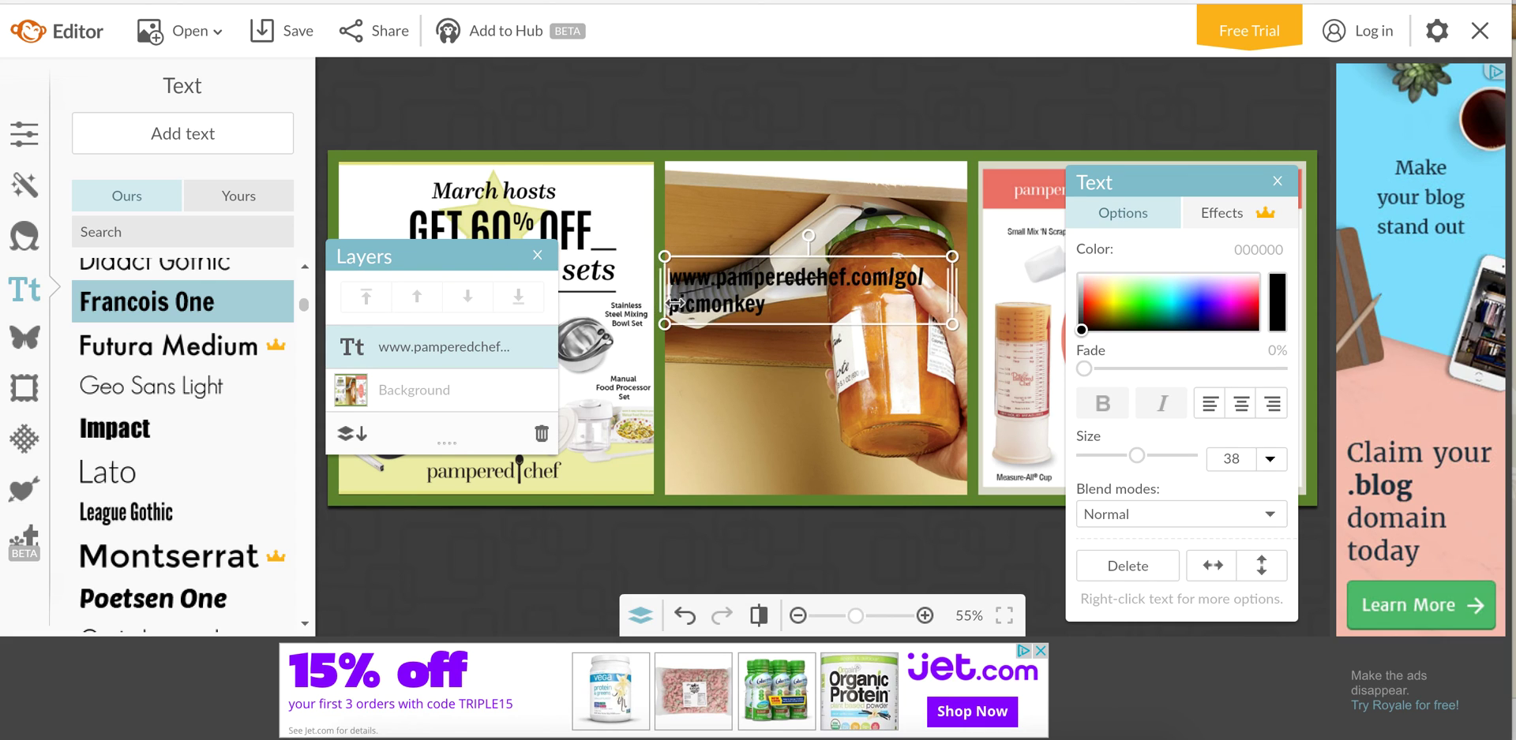
drag(952, 294, 962, 294)
click(1249, 411)
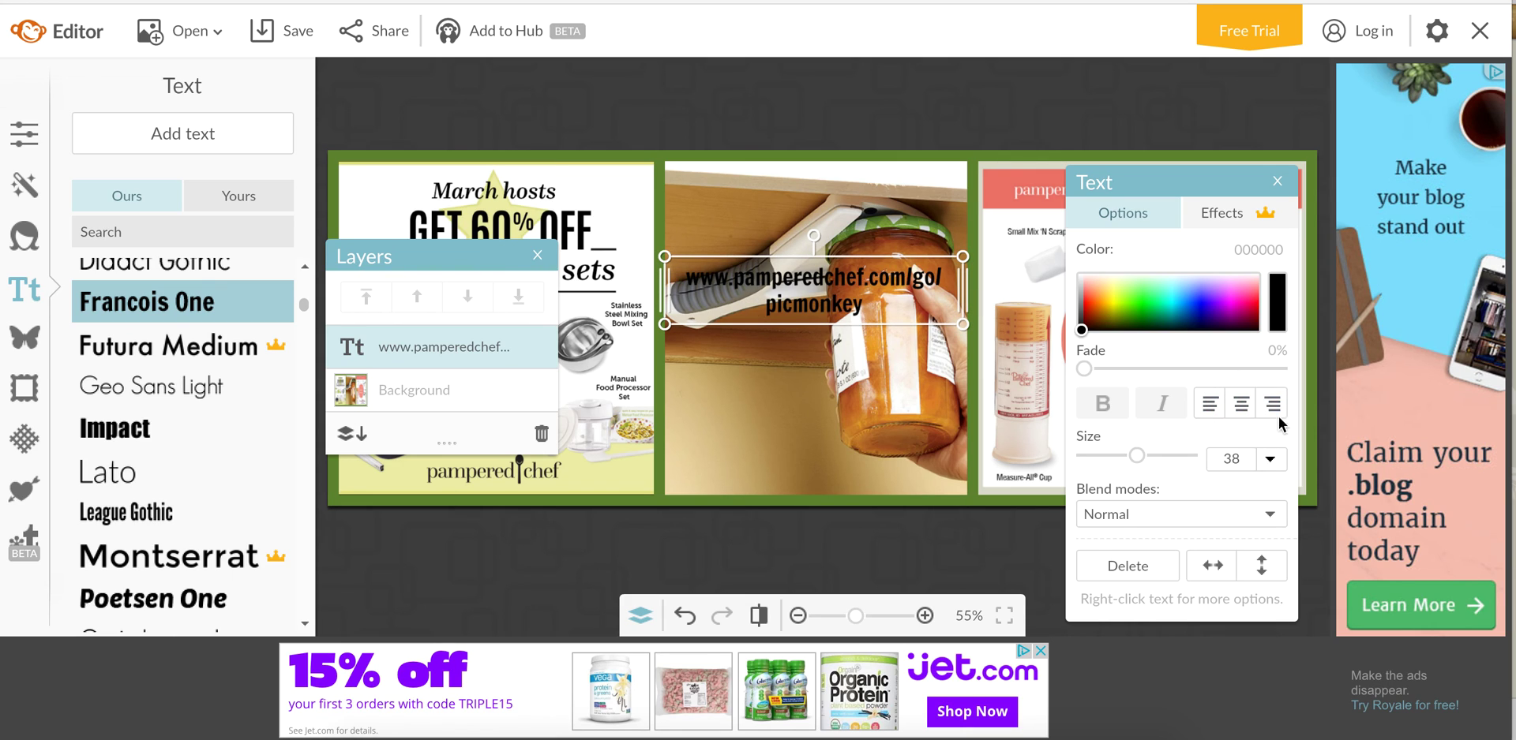
click(1209, 405)
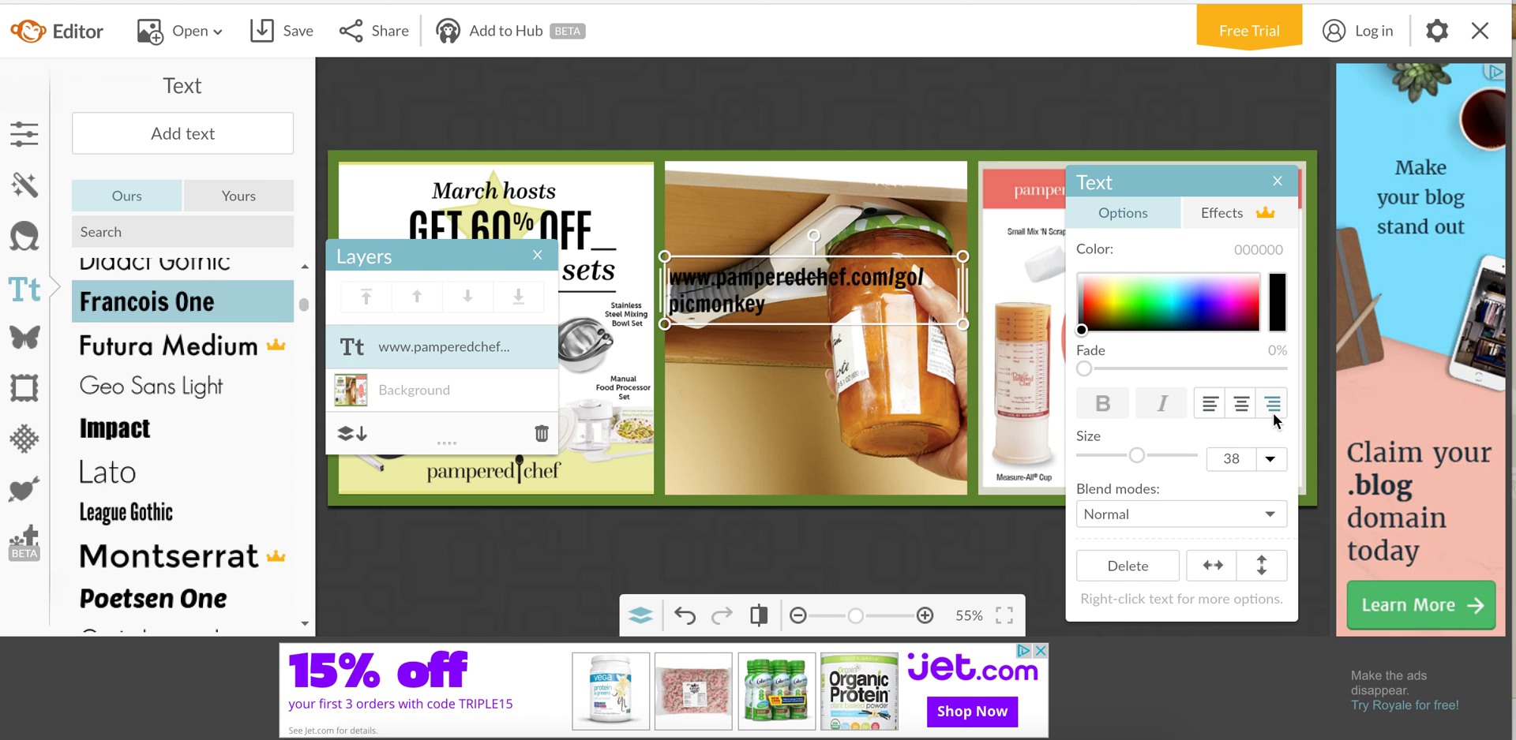
click(1273, 418)
click(1239, 406)
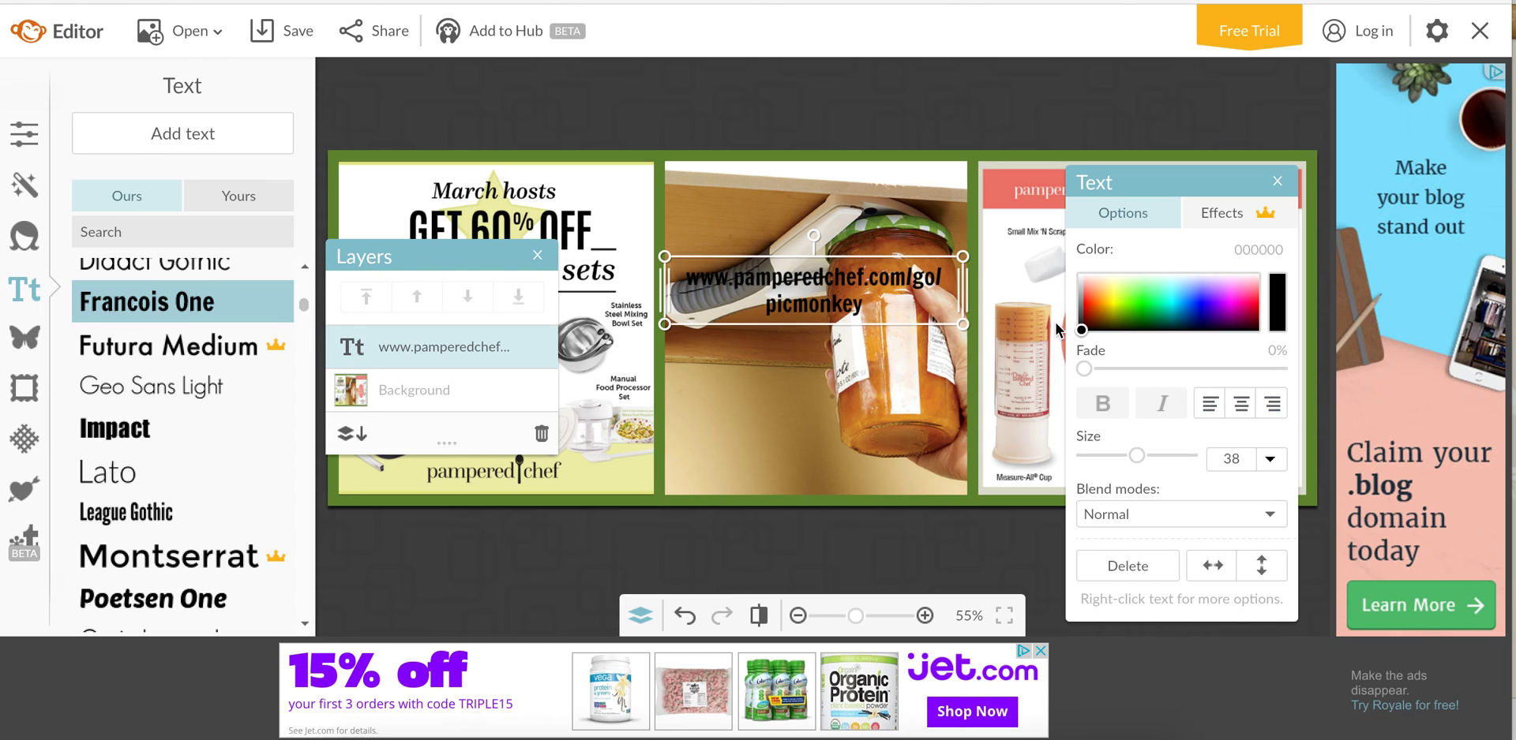
drag(1142, 455, 1127, 459)
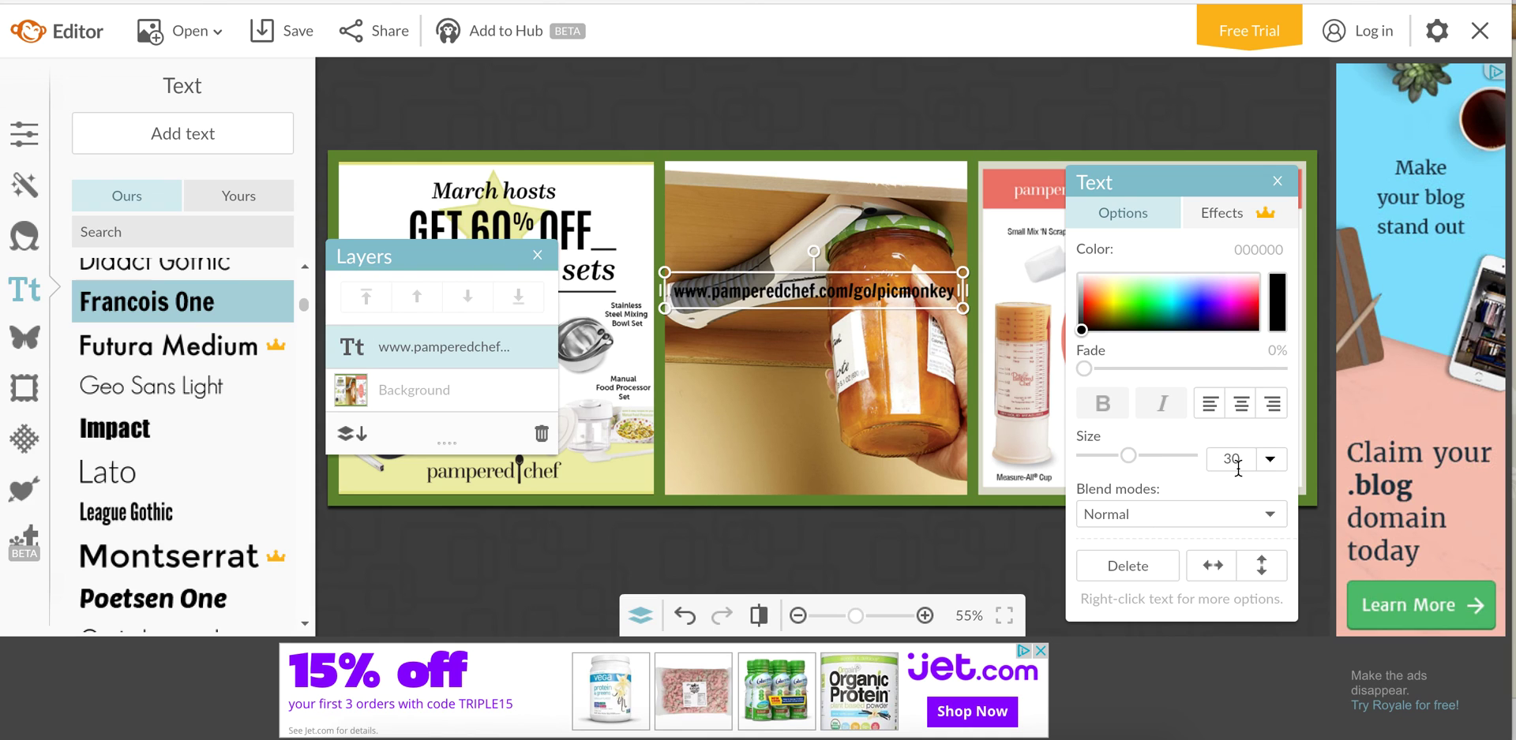
- Set the URL text size to 31
click(1270, 459)
click(1232, 505)
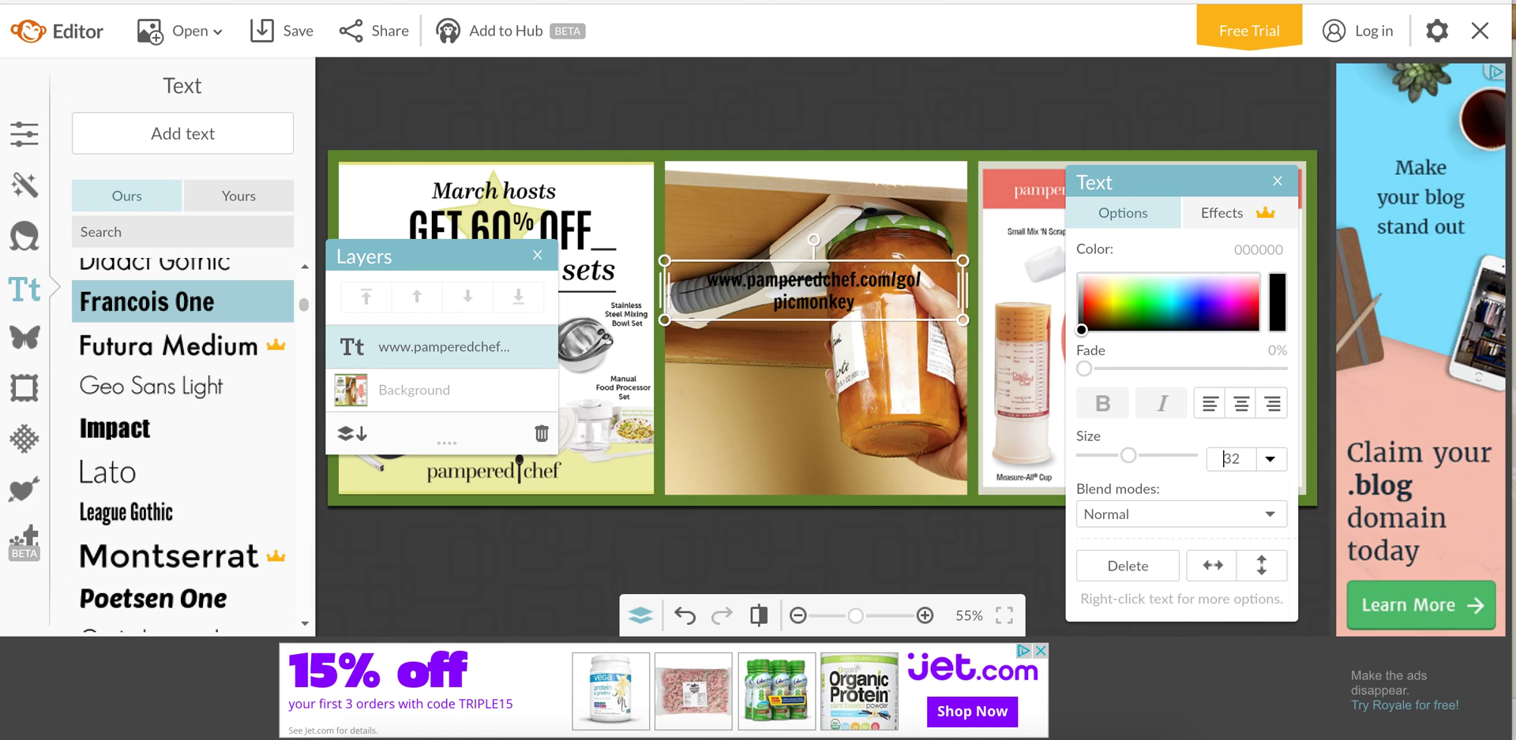
double_click(1231, 461)
text(31)
key(Return)
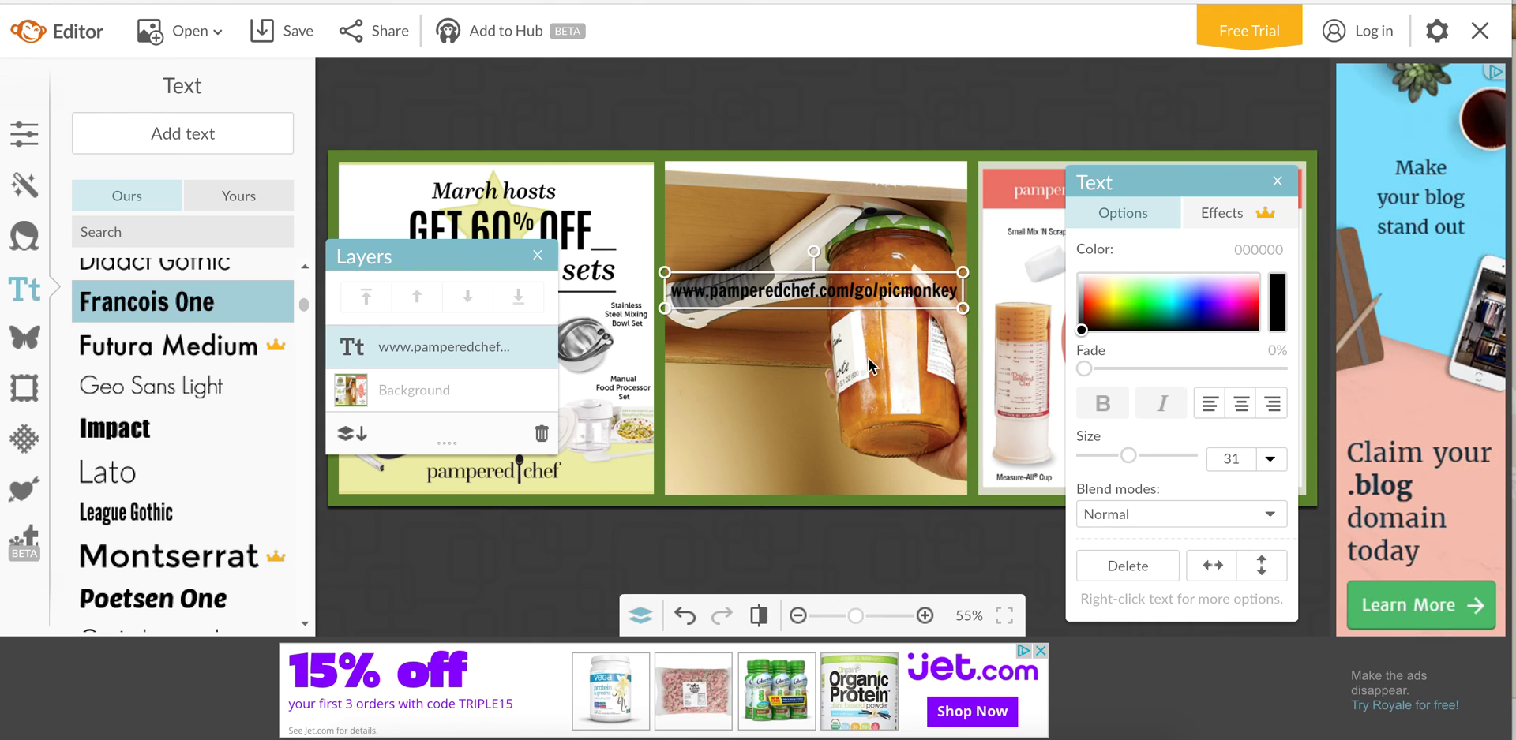
click(838, 390)
- Turn the URL text white and move it lower on the jar photo
drag(856, 289, 855, 337)
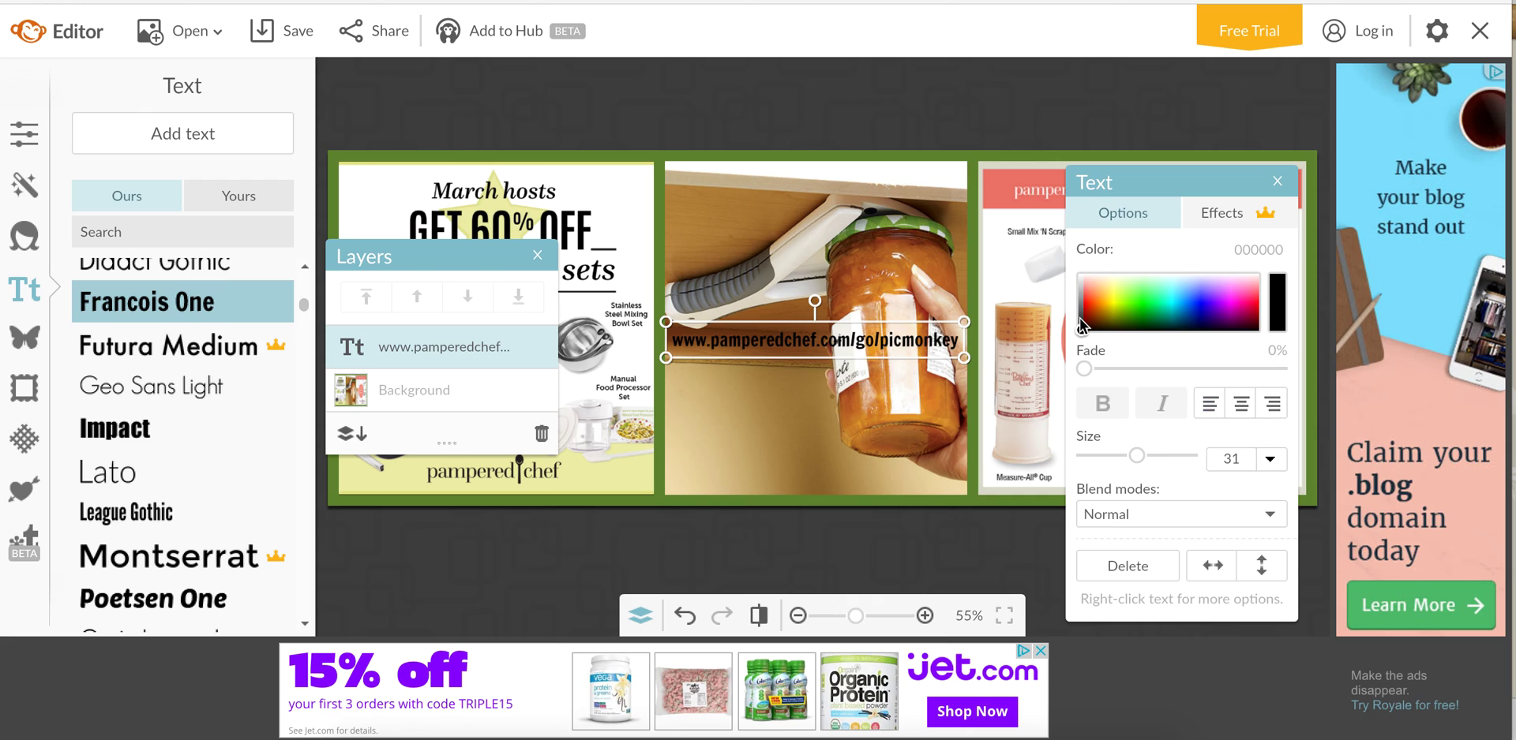
drag(1079, 319, 1074, 262)
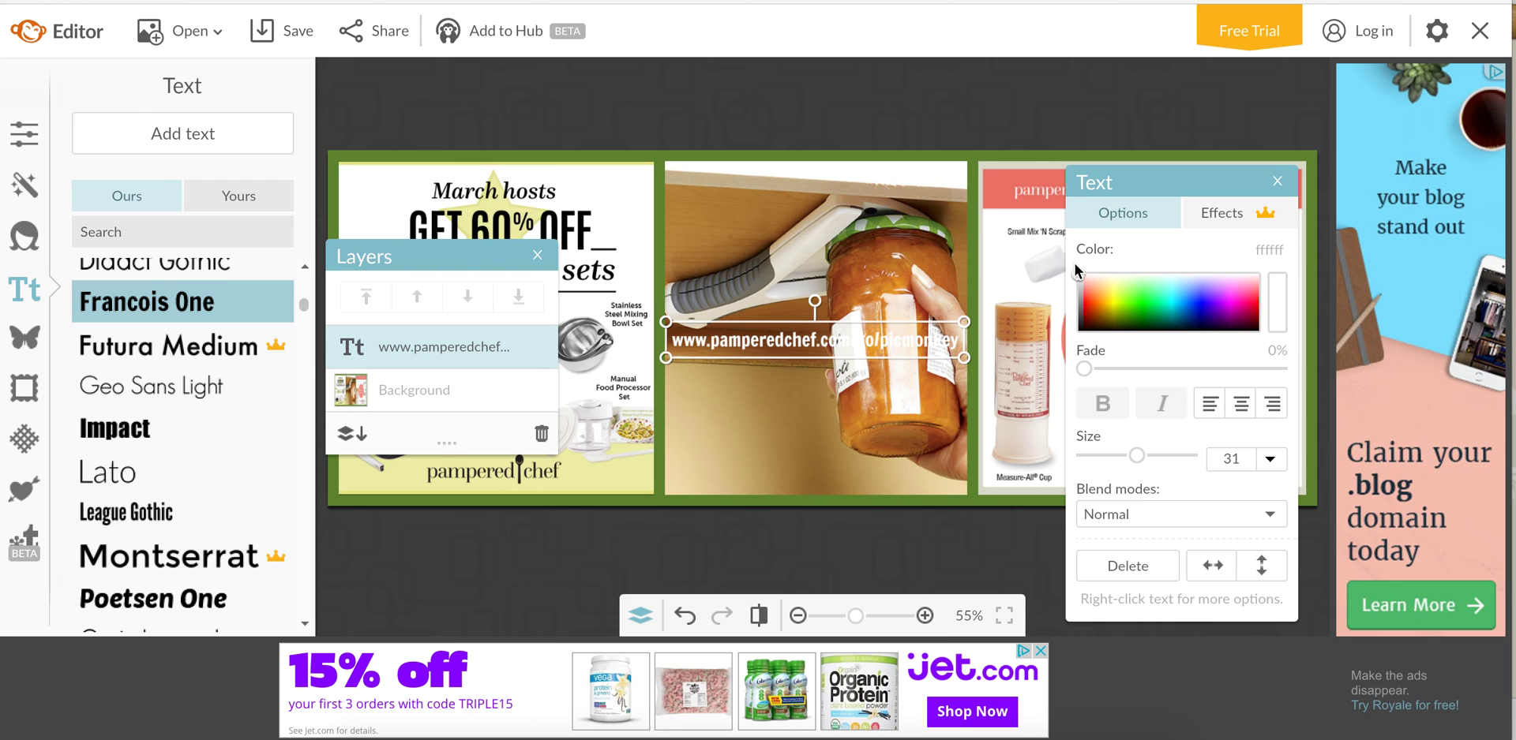
click(707, 280)
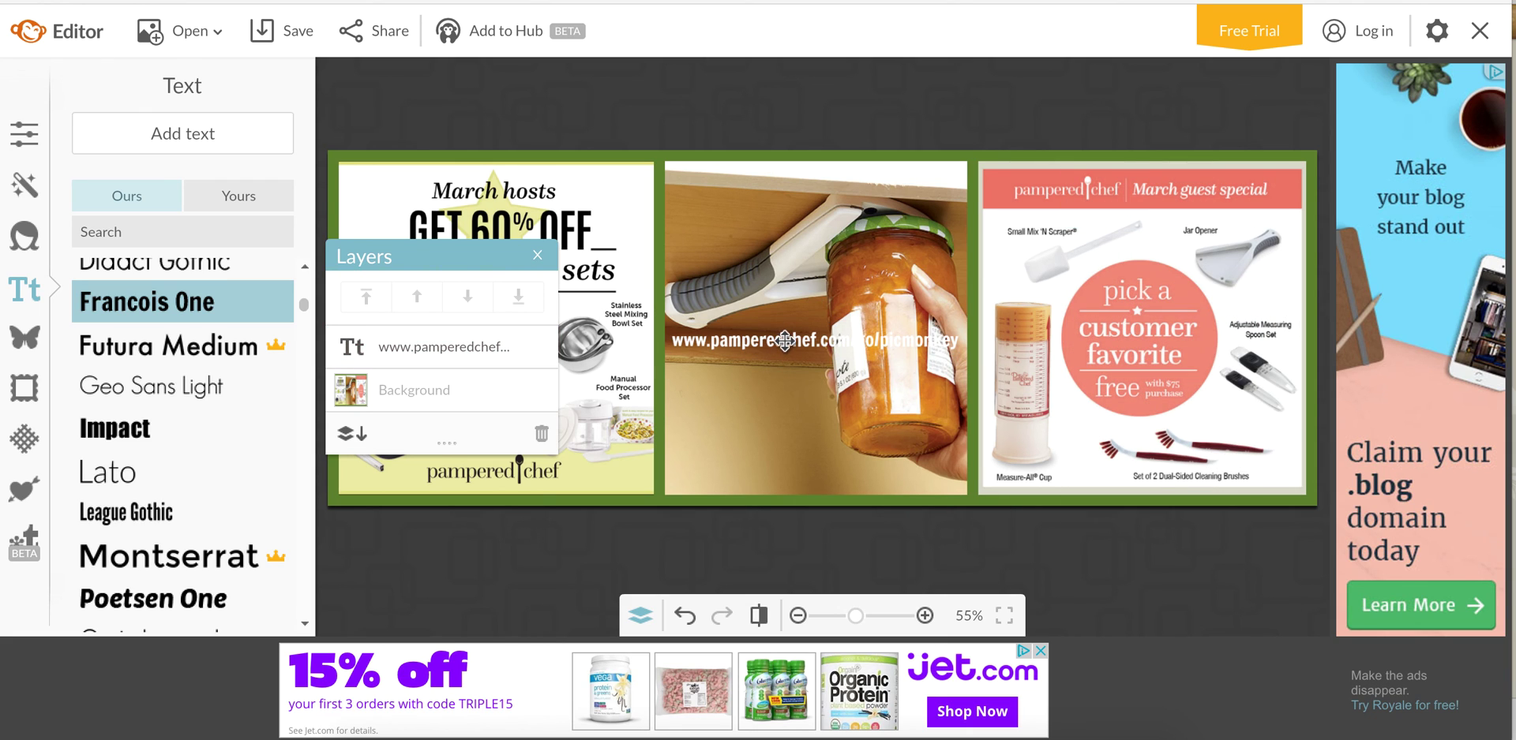
drag(784, 341, 784, 386)
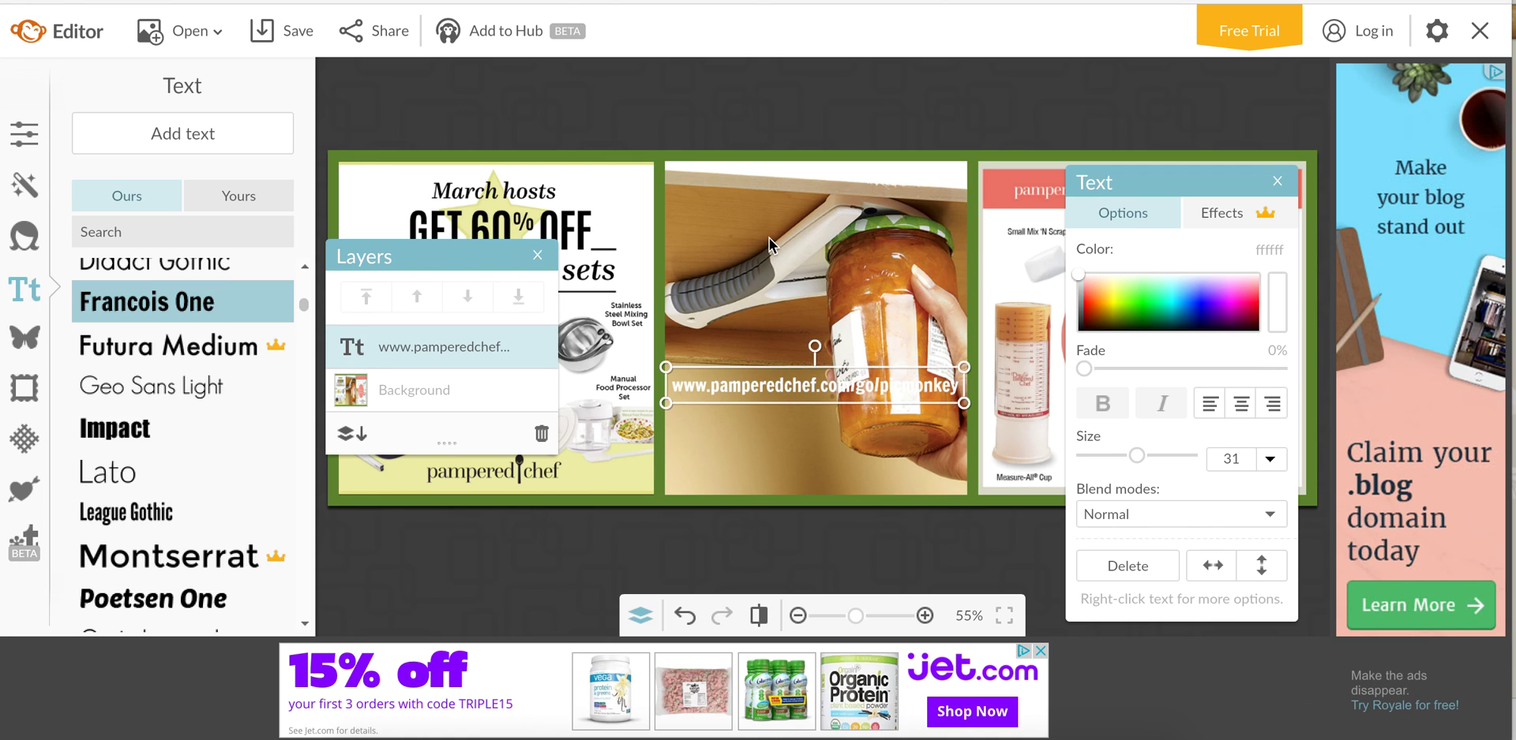
click(769, 239)
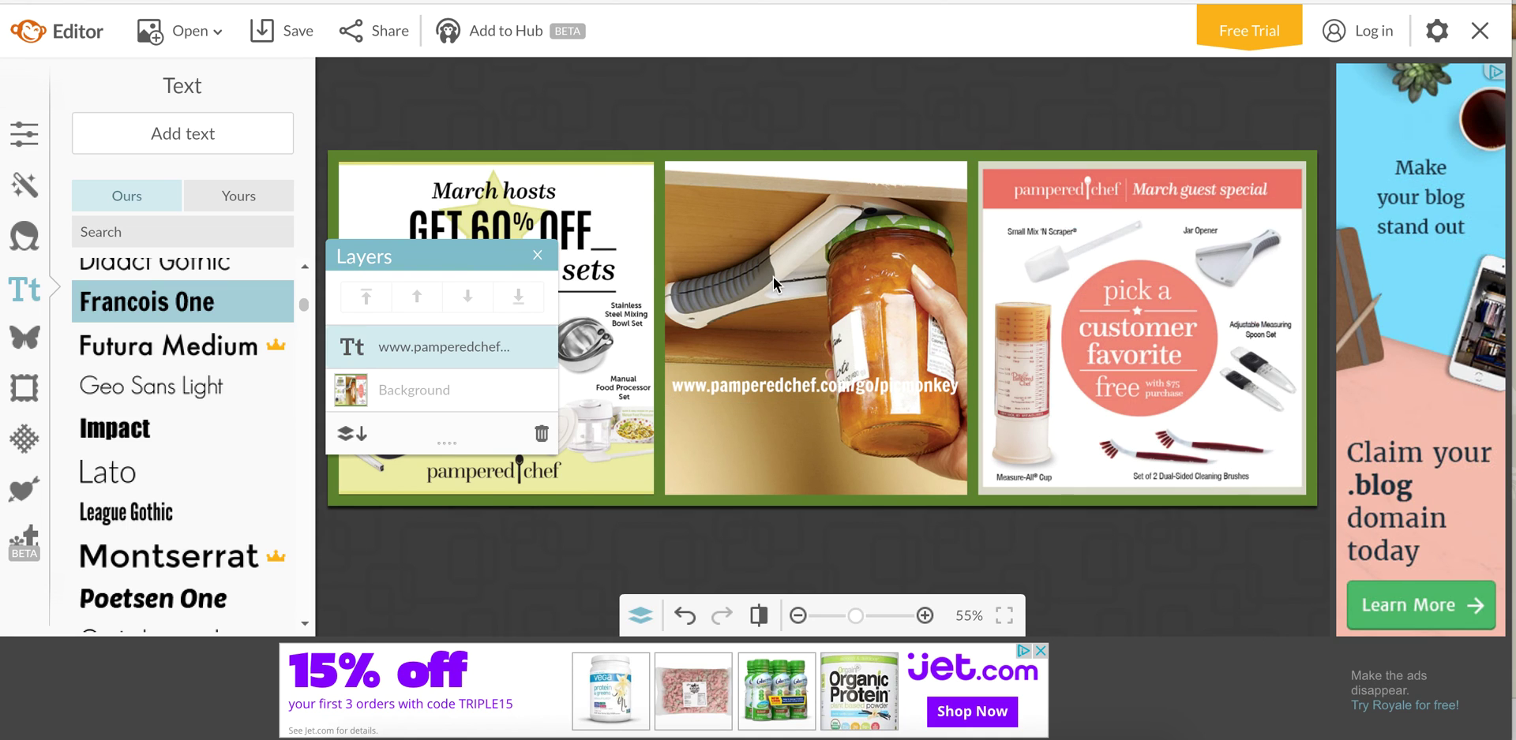
- From Overlays > General > Geometric, add a rounded rectangle to the collage
click(31, 337)
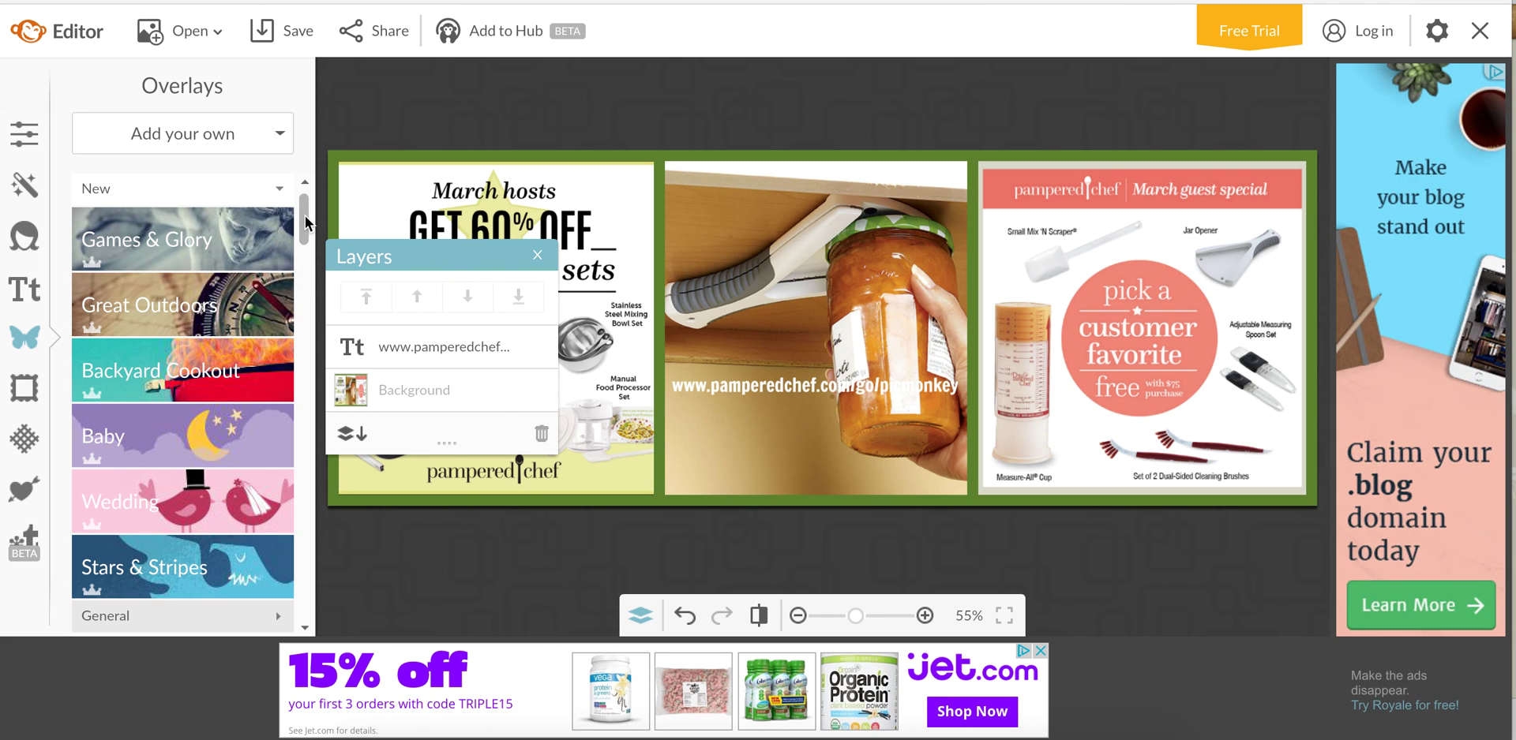
drag(306, 223, 287, 28)
drag(302, 224, 304, 257)
click(142, 395)
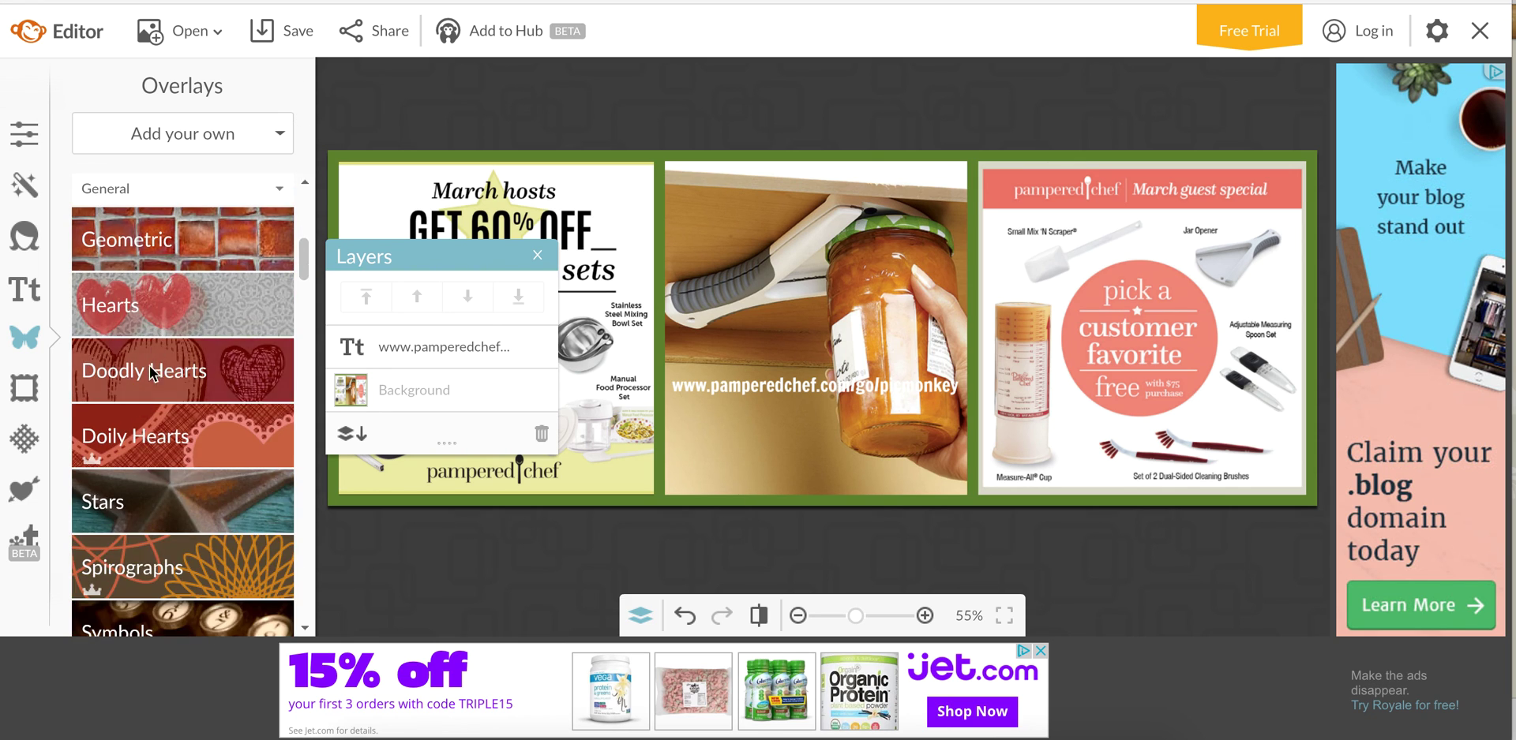
click(149, 251)
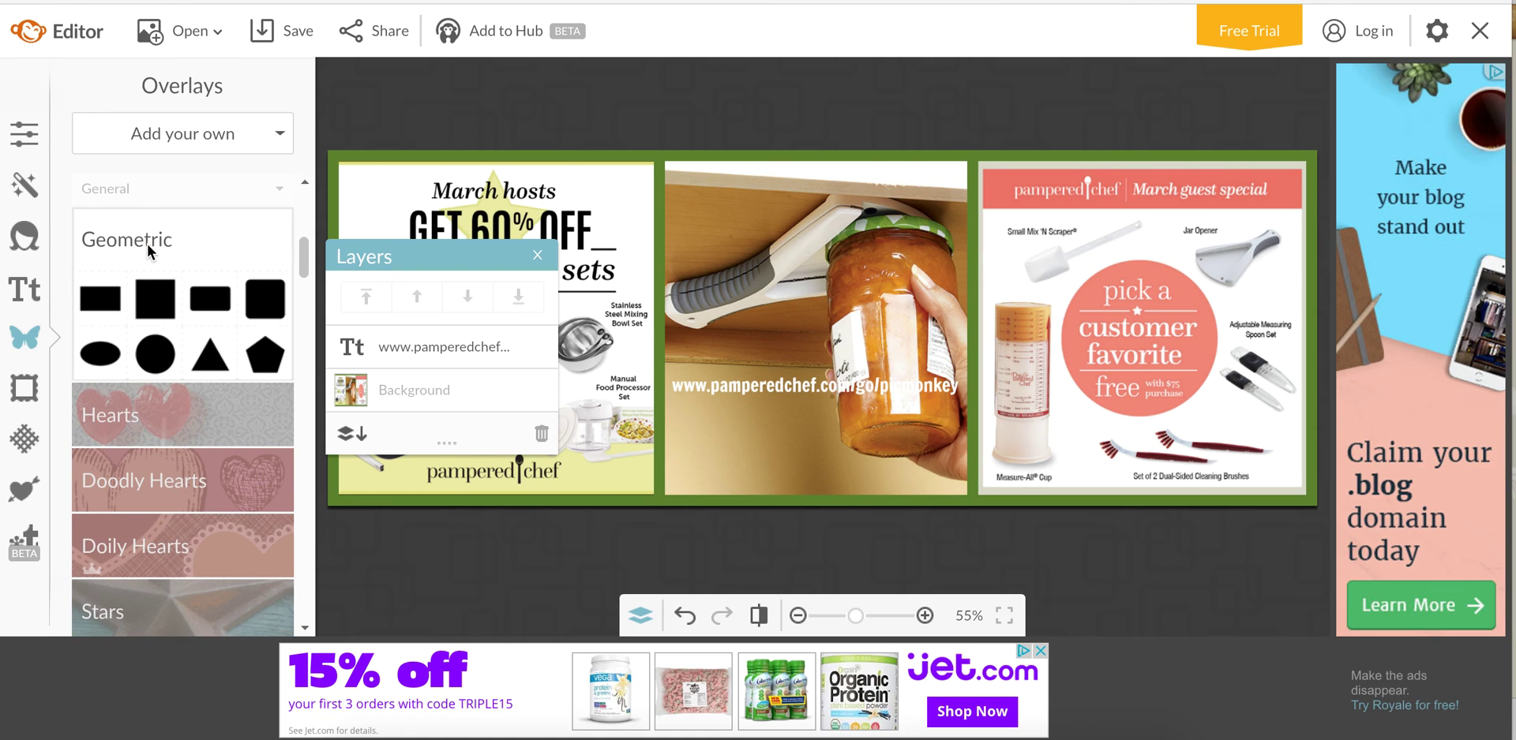
click(206, 298)
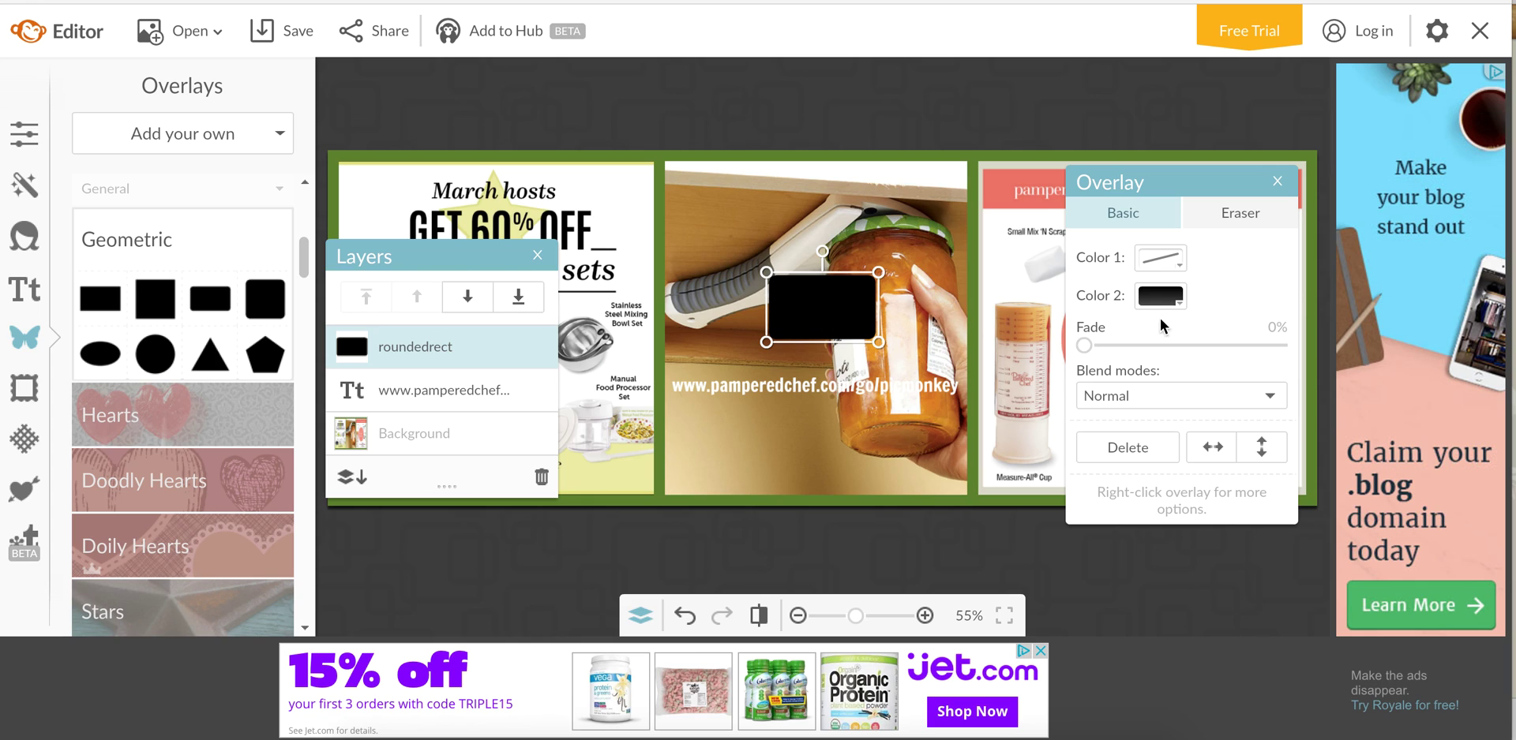
- Color the rounded rectangle salmon and stretch it into a long thin bar over the URL
click(1159, 306)
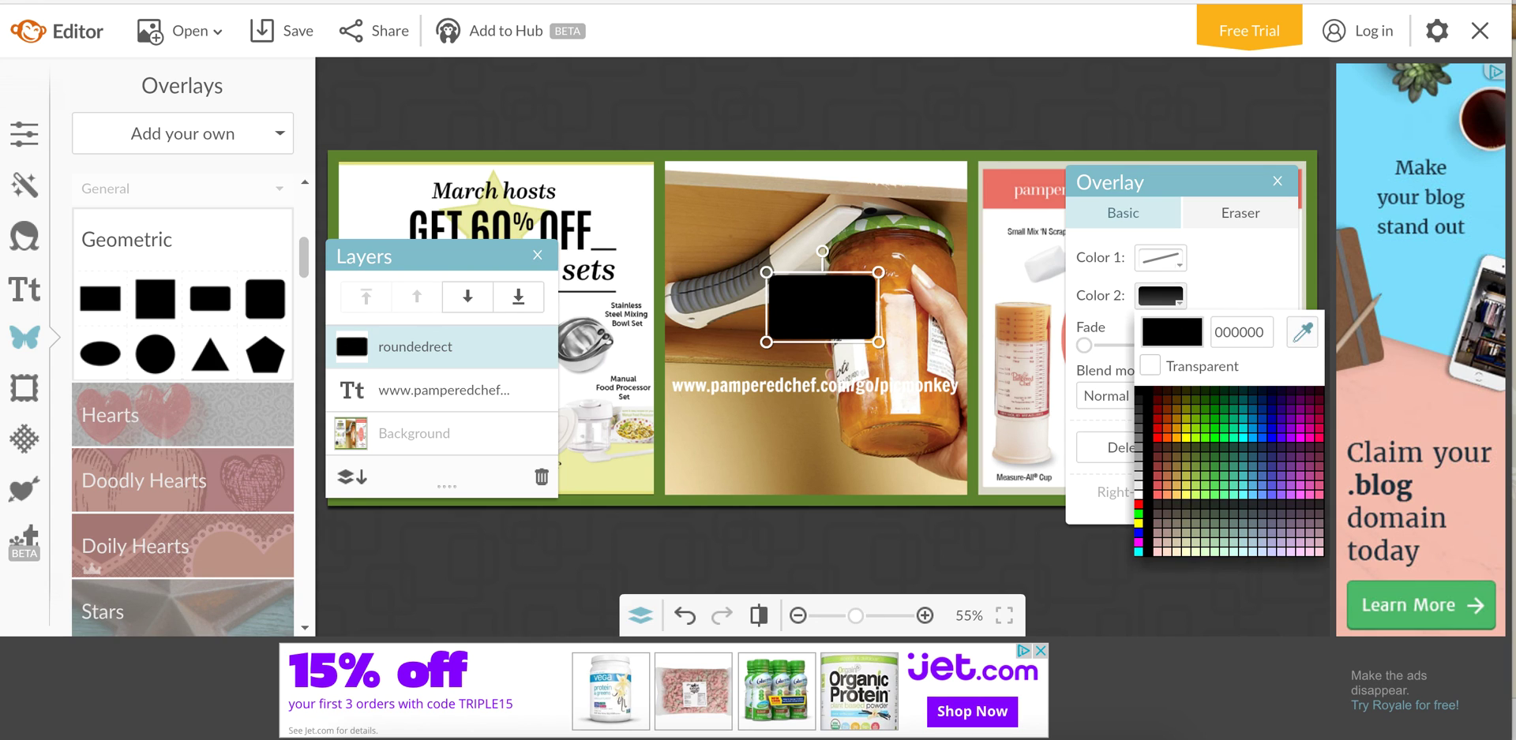
click(1158, 483)
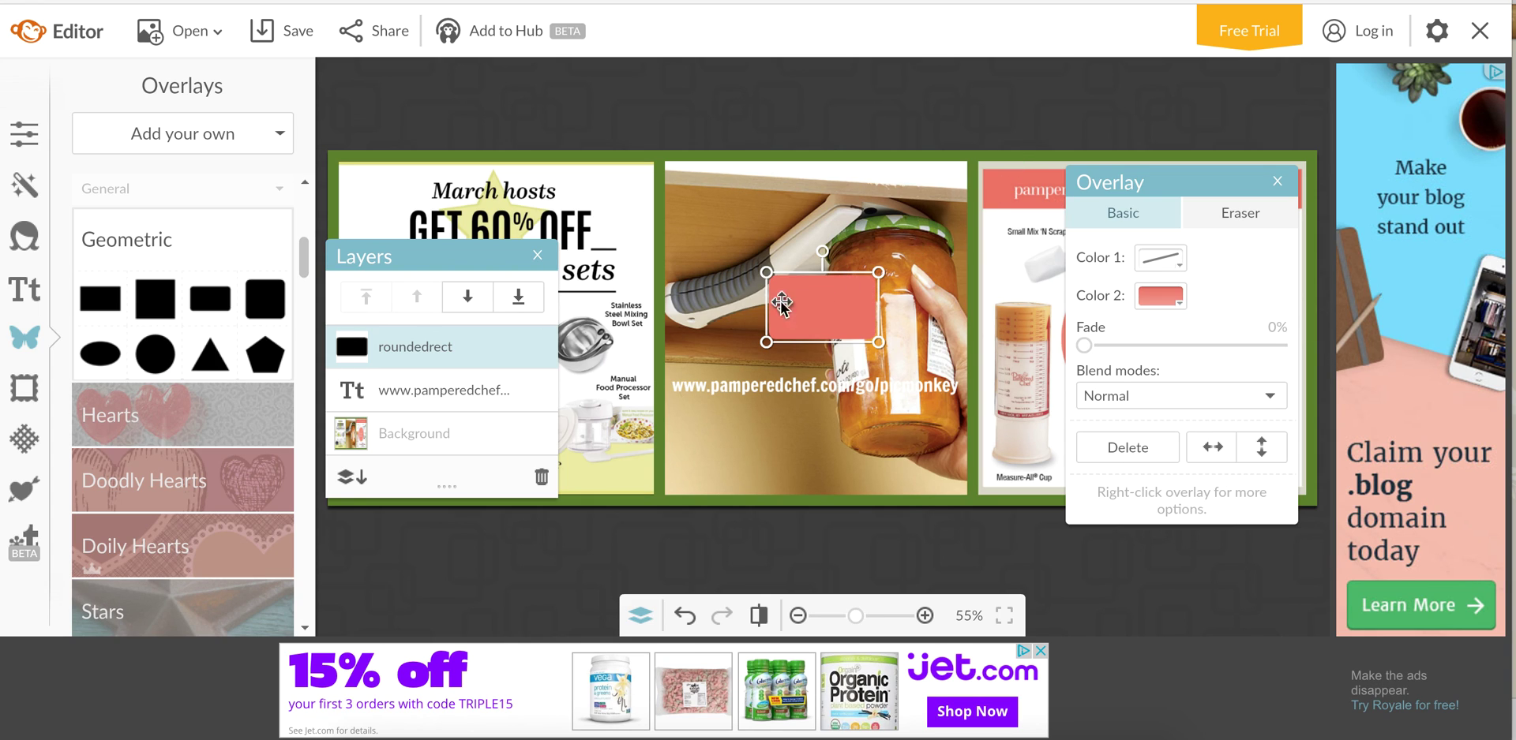
drag(768, 305, 667, 304)
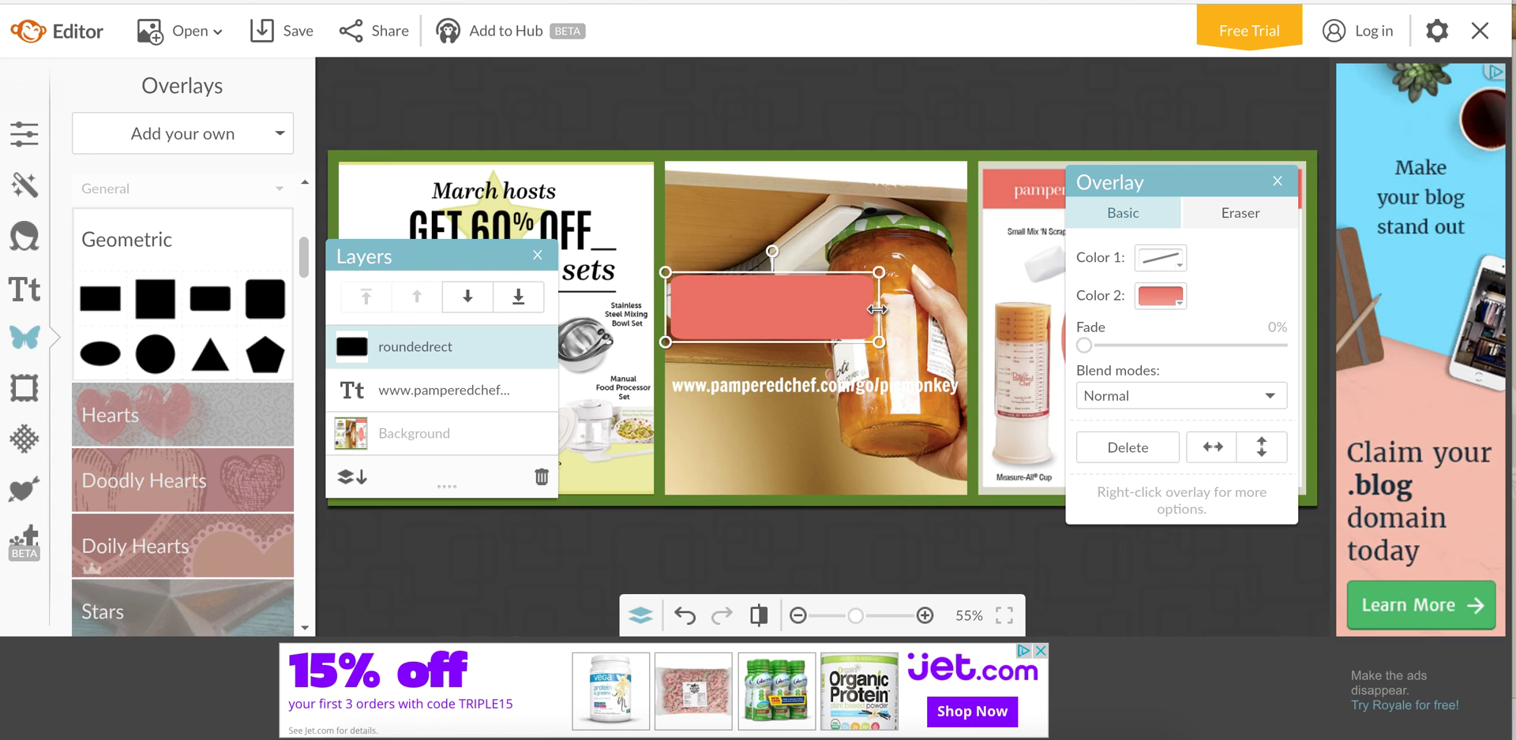
drag(876, 310, 974, 309)
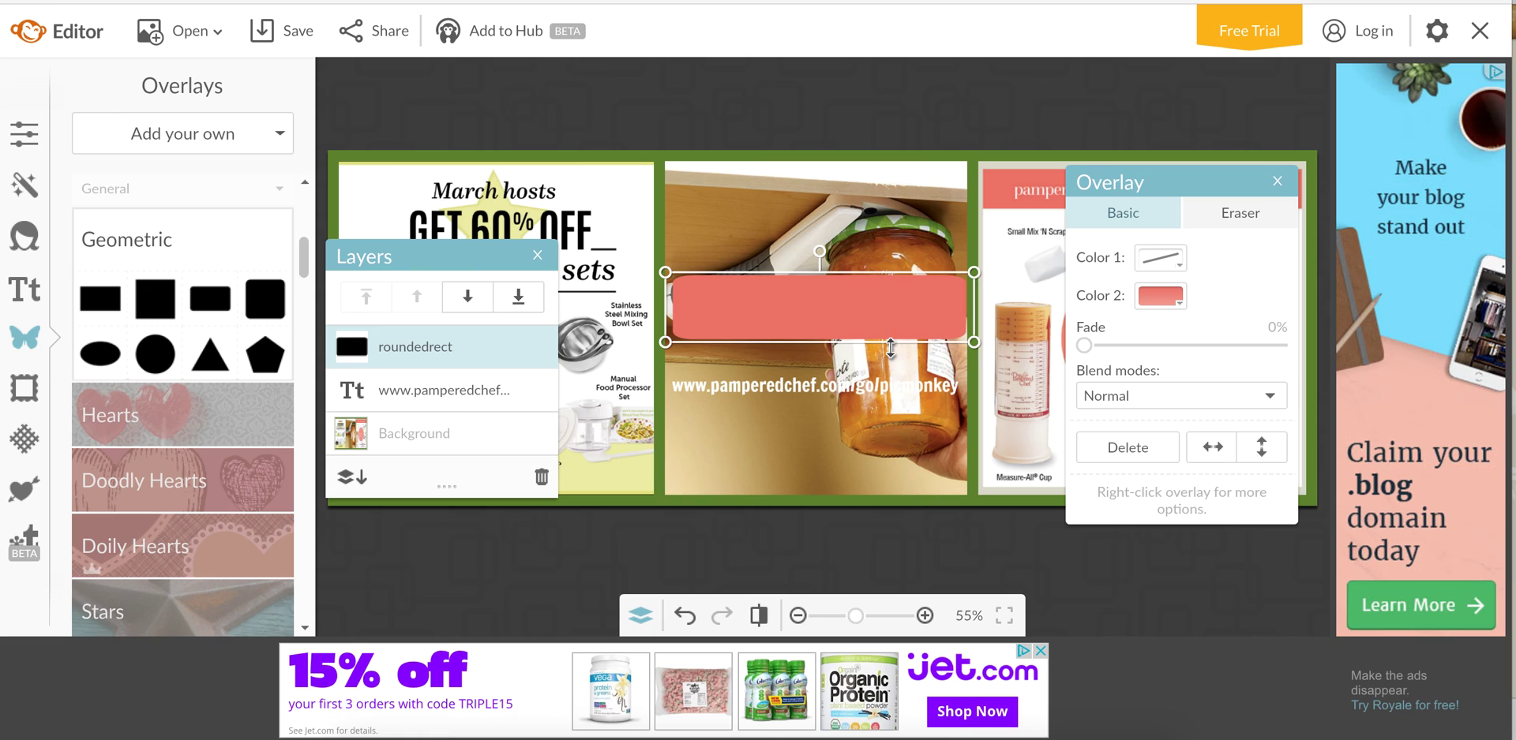
drag(890, 348, 876, 384)
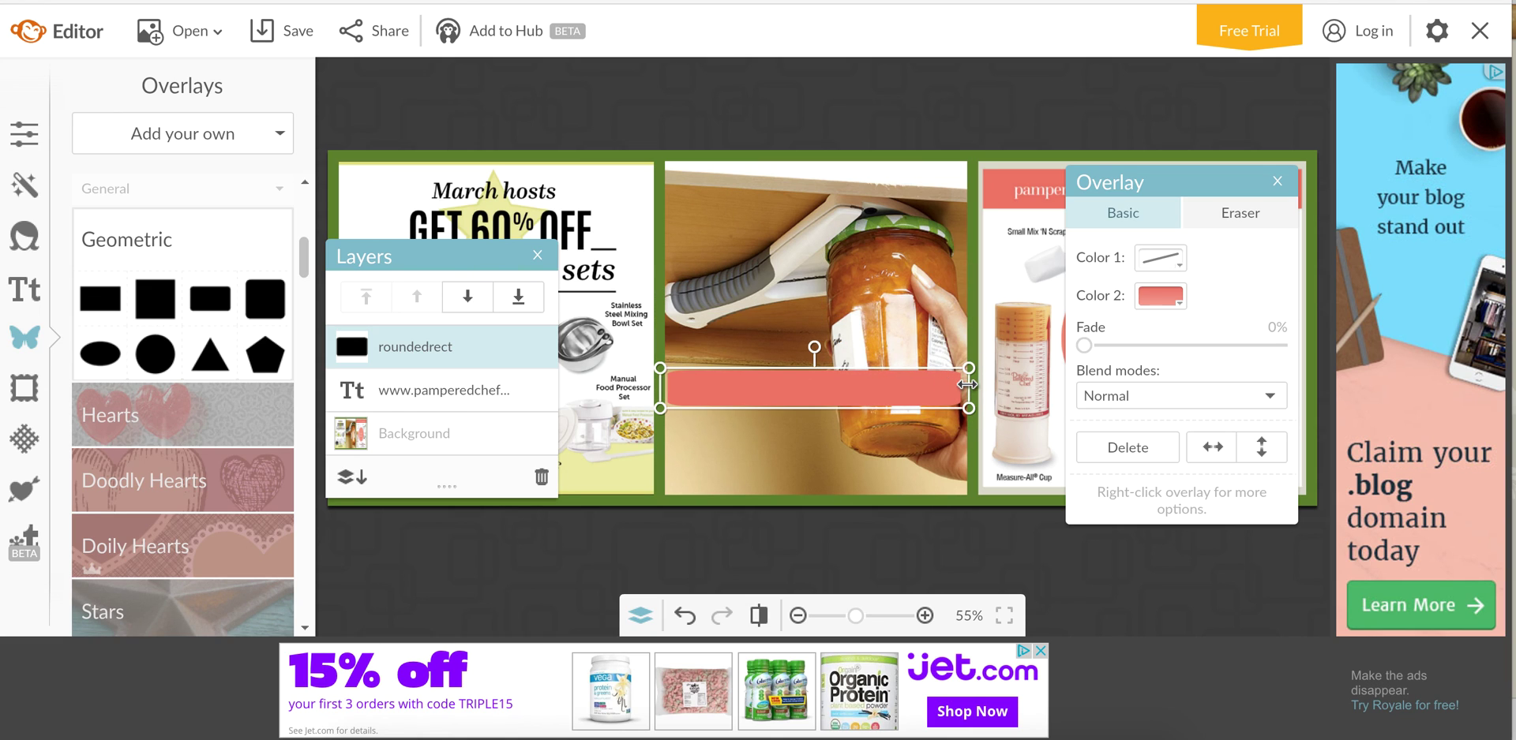
drag(969, 385, 971, 386)
- Send the salmon bar behind the URL text and fade it to about 36%
click(428, 390)
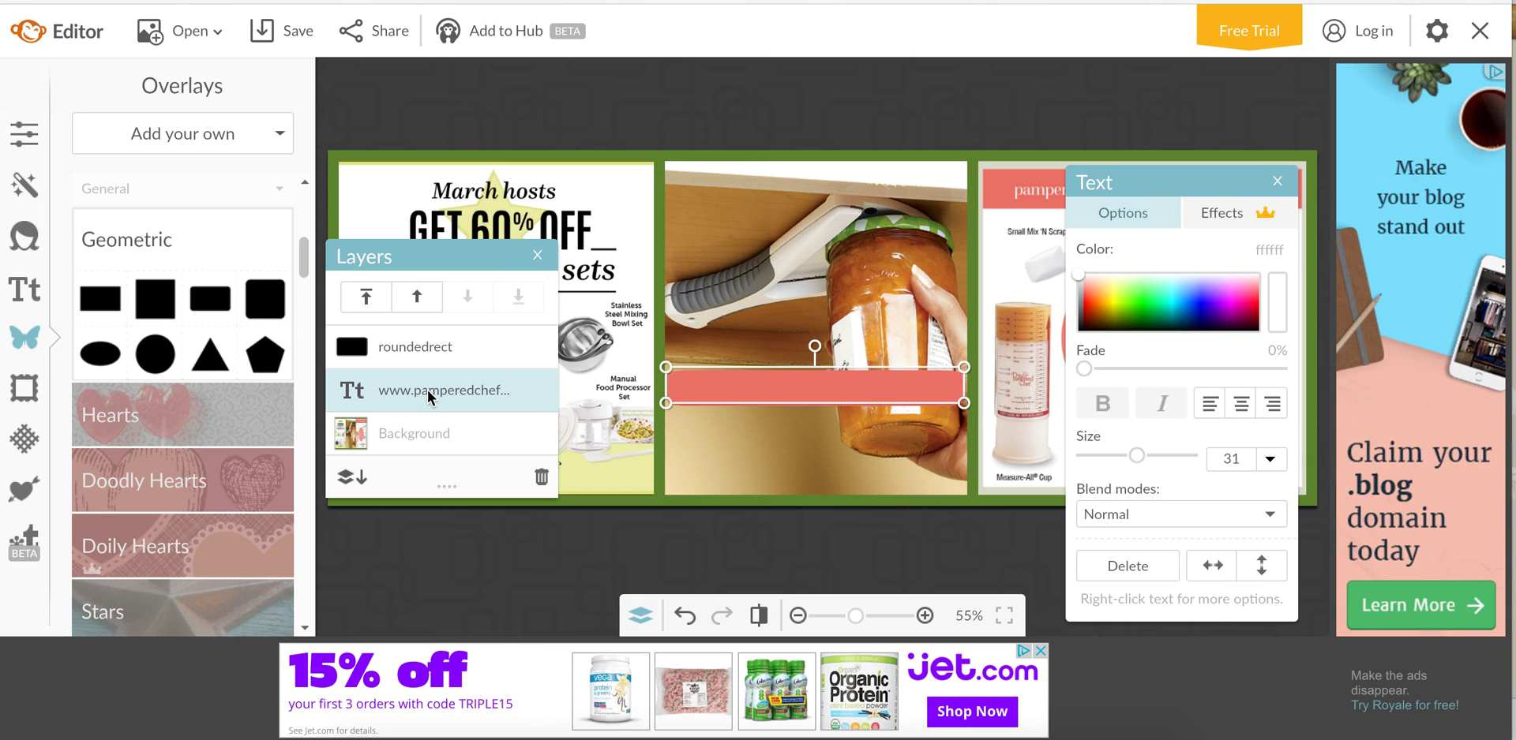
click(435, 351)
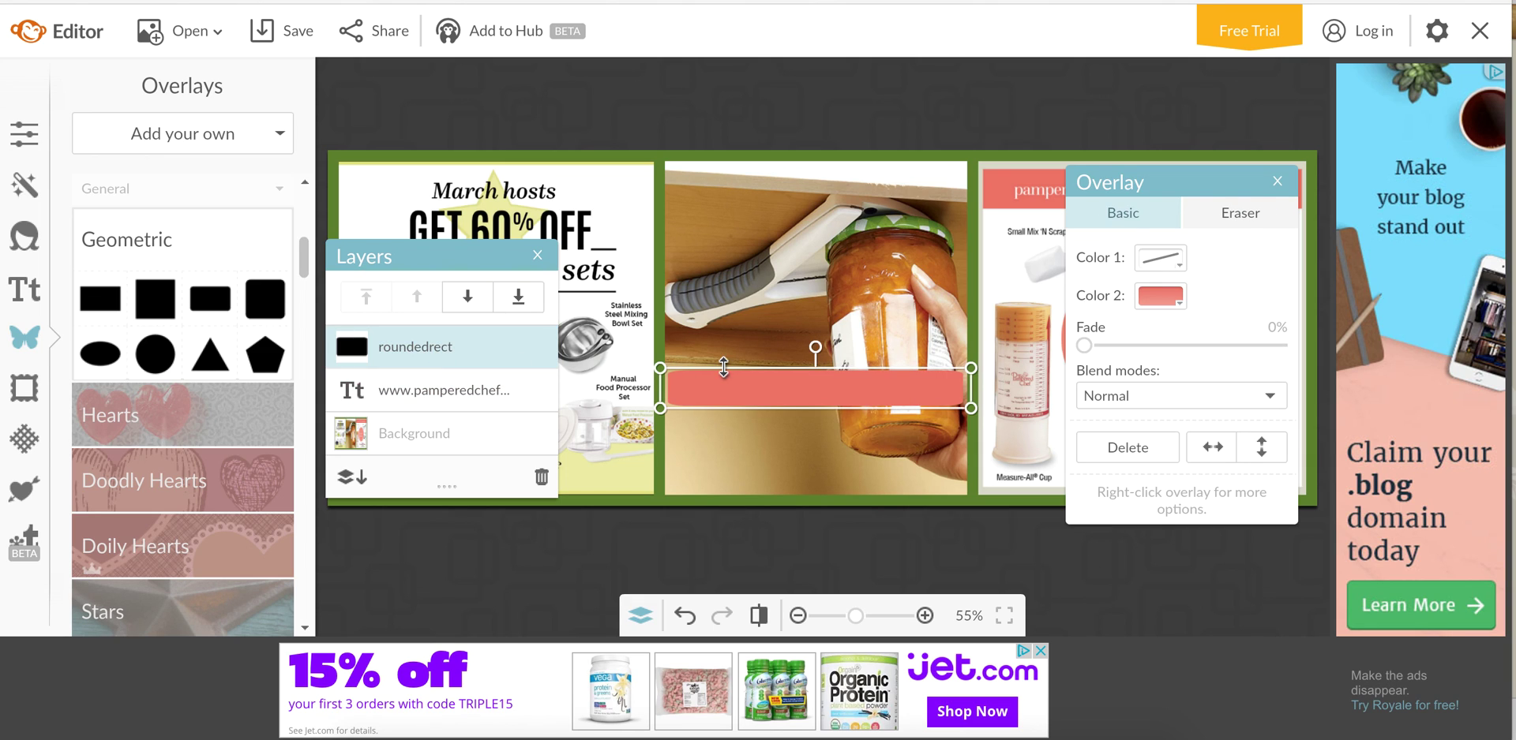
click(519, 298)
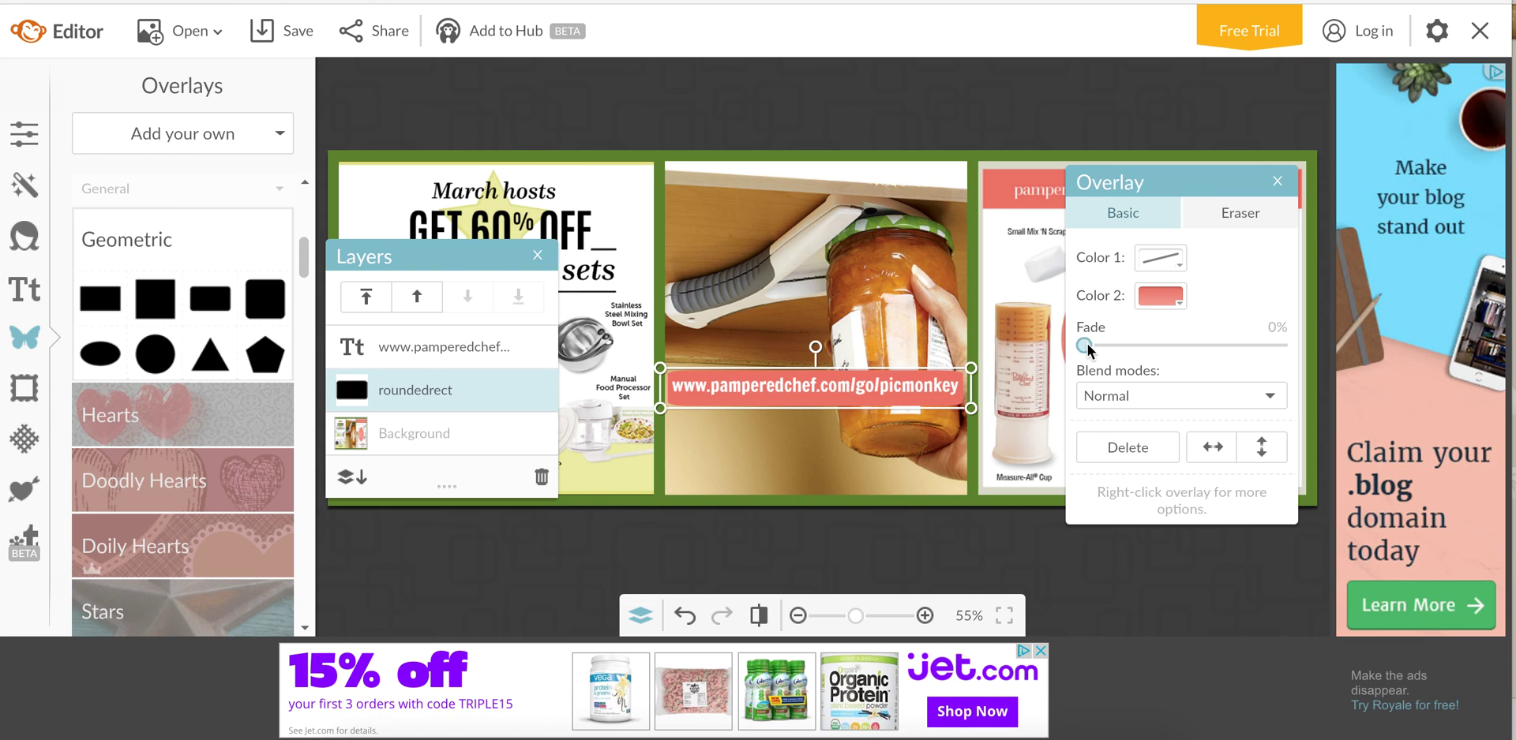
drag(1086, 343, 1143, 346)
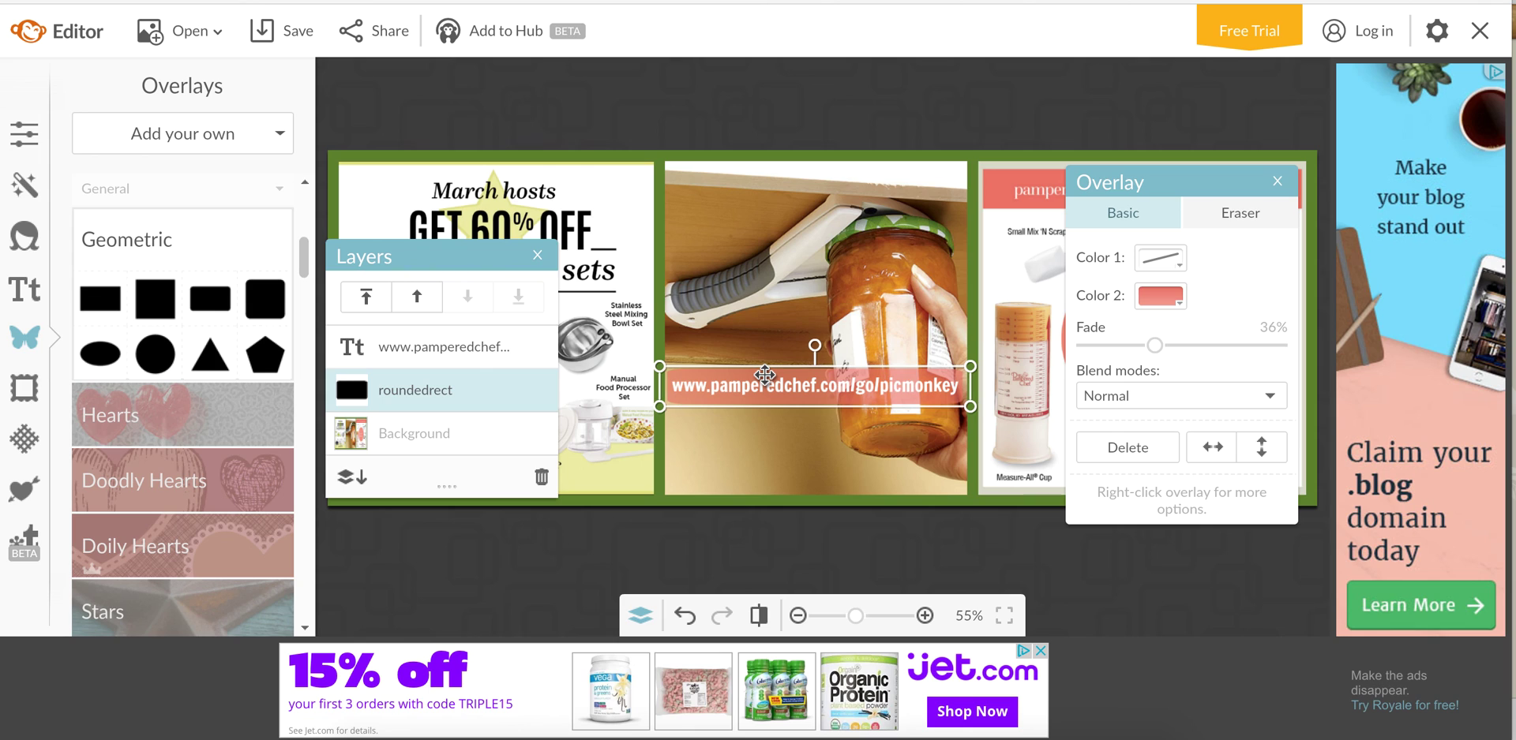
click(764, 323)
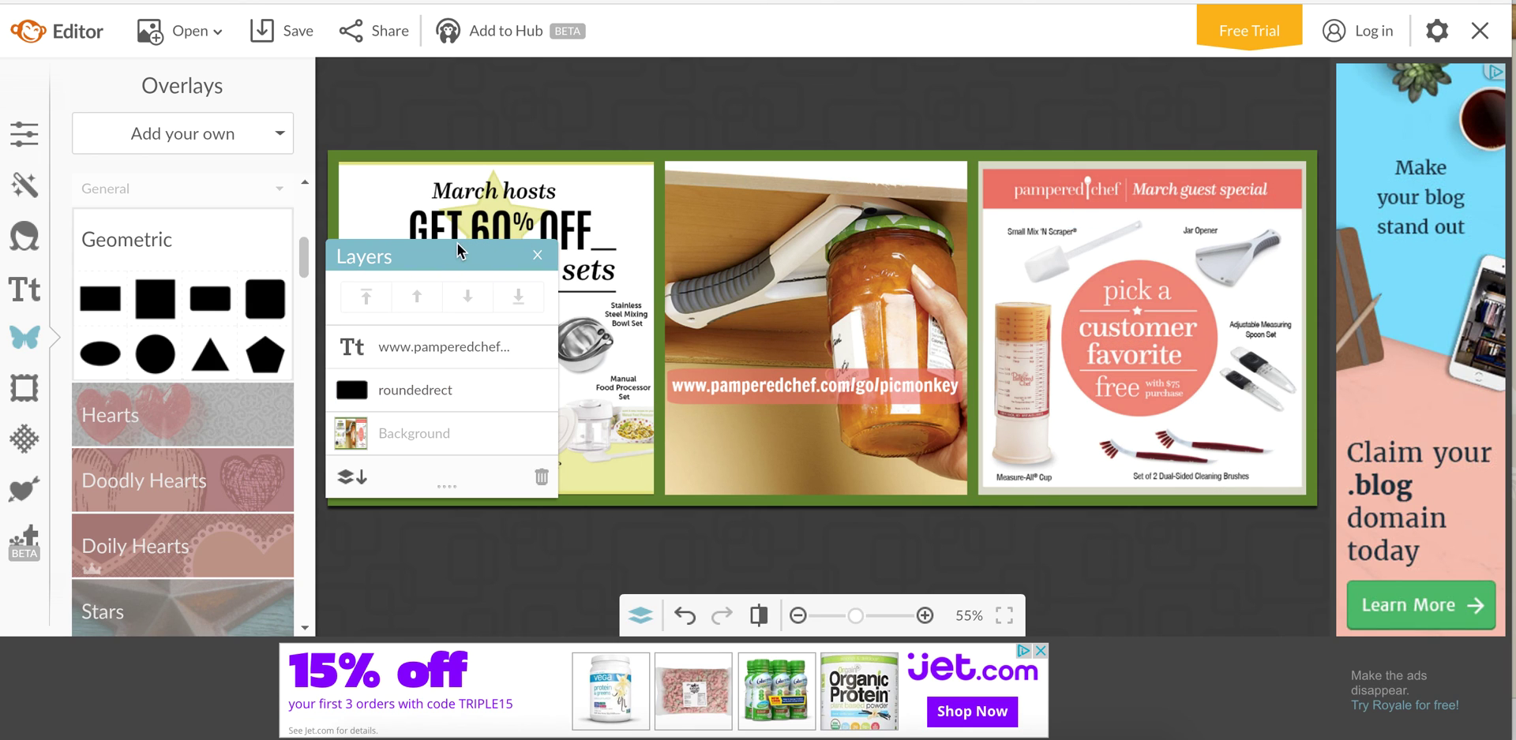
- Move the URL text and its faded bar together to the top of the jar photo
drag(439, 264, 520, 533)
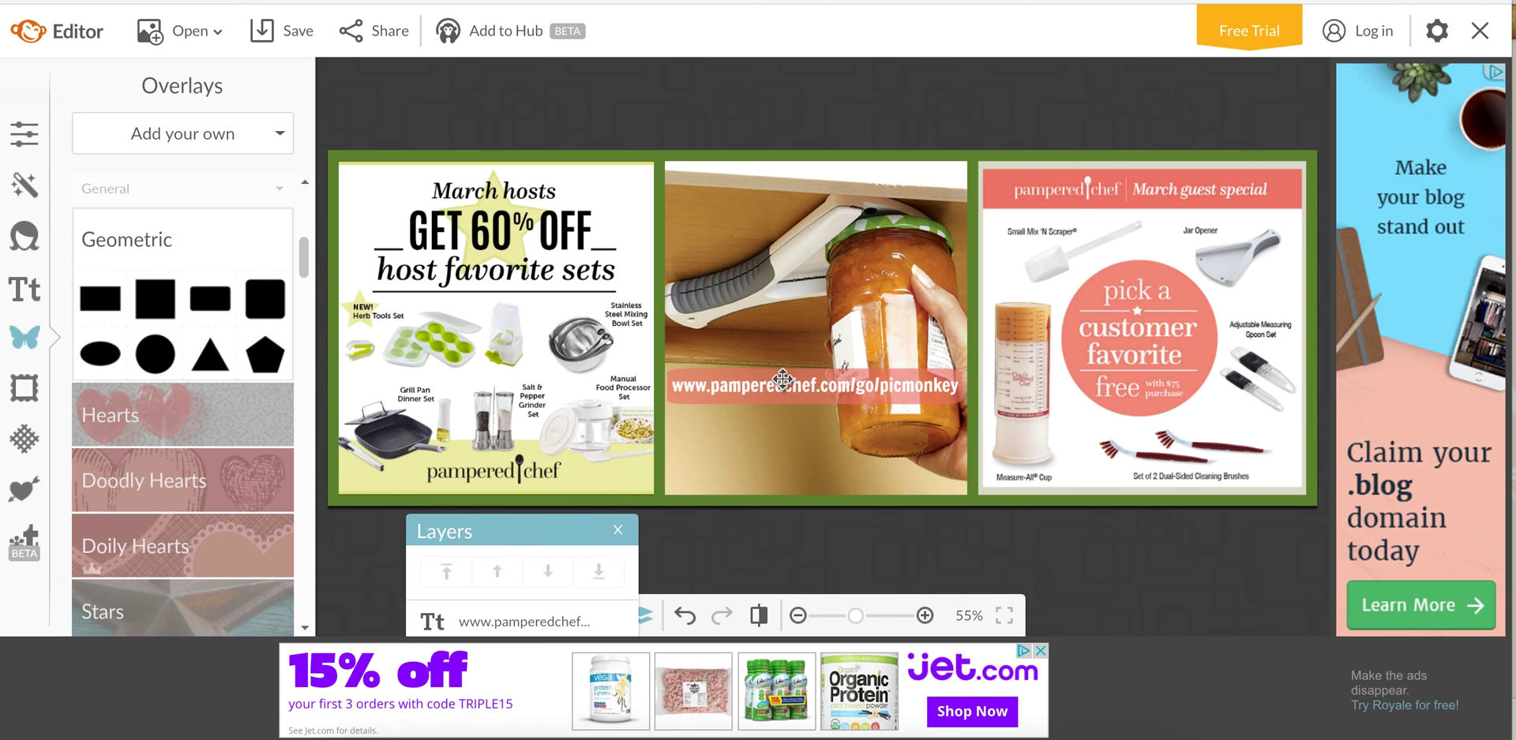
click(806, 394)
drag(803, 385, 810, 237)
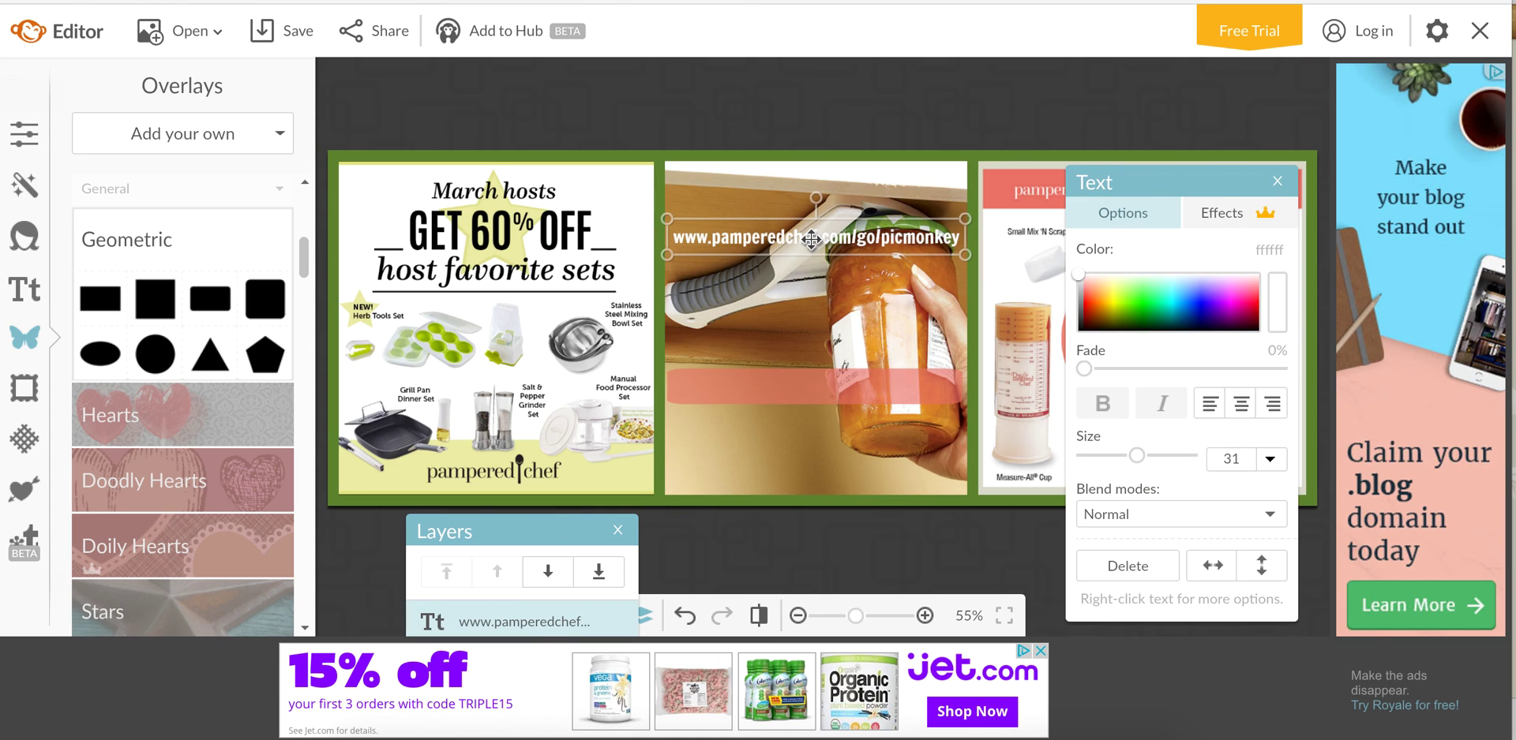
drag(795, 395, 794, 244)
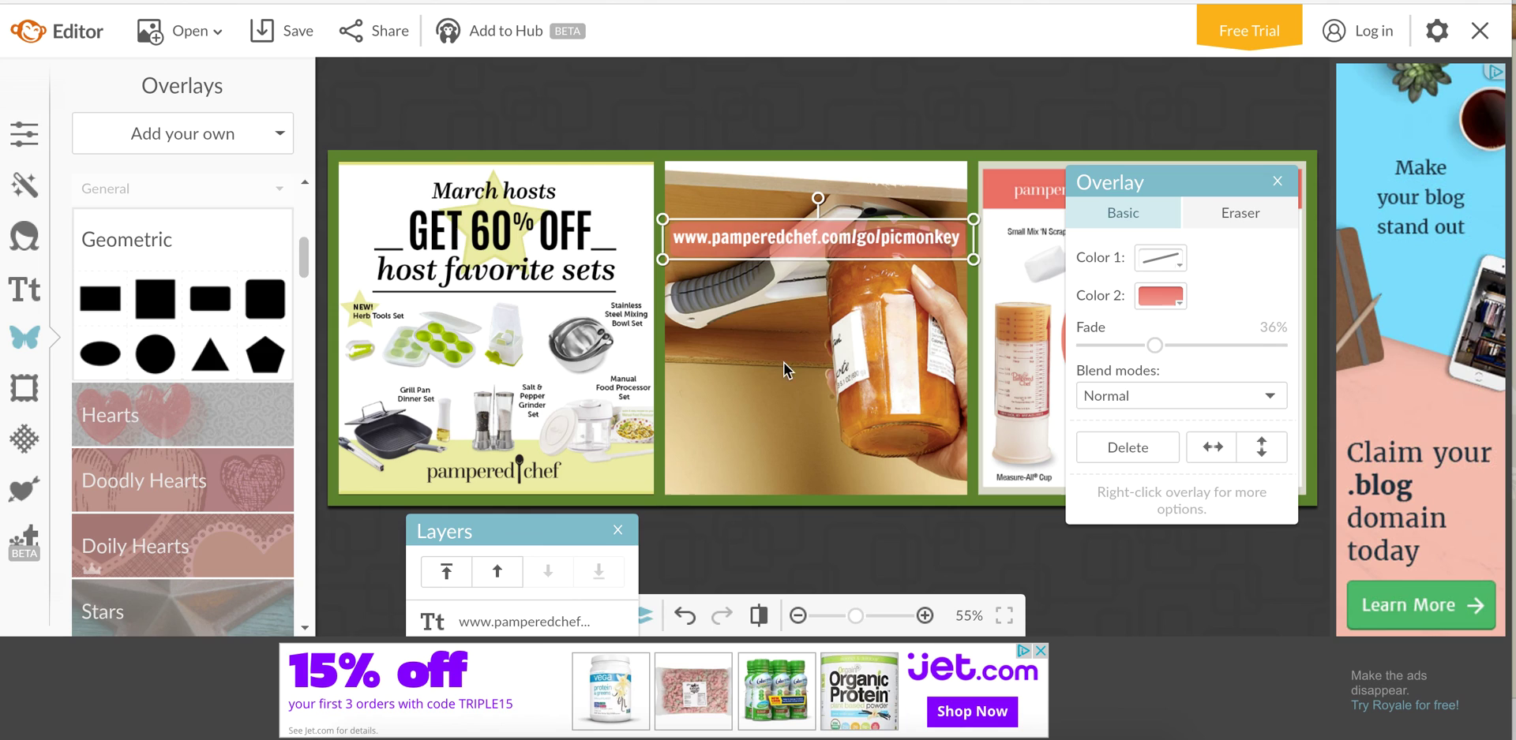
click(875, 136)
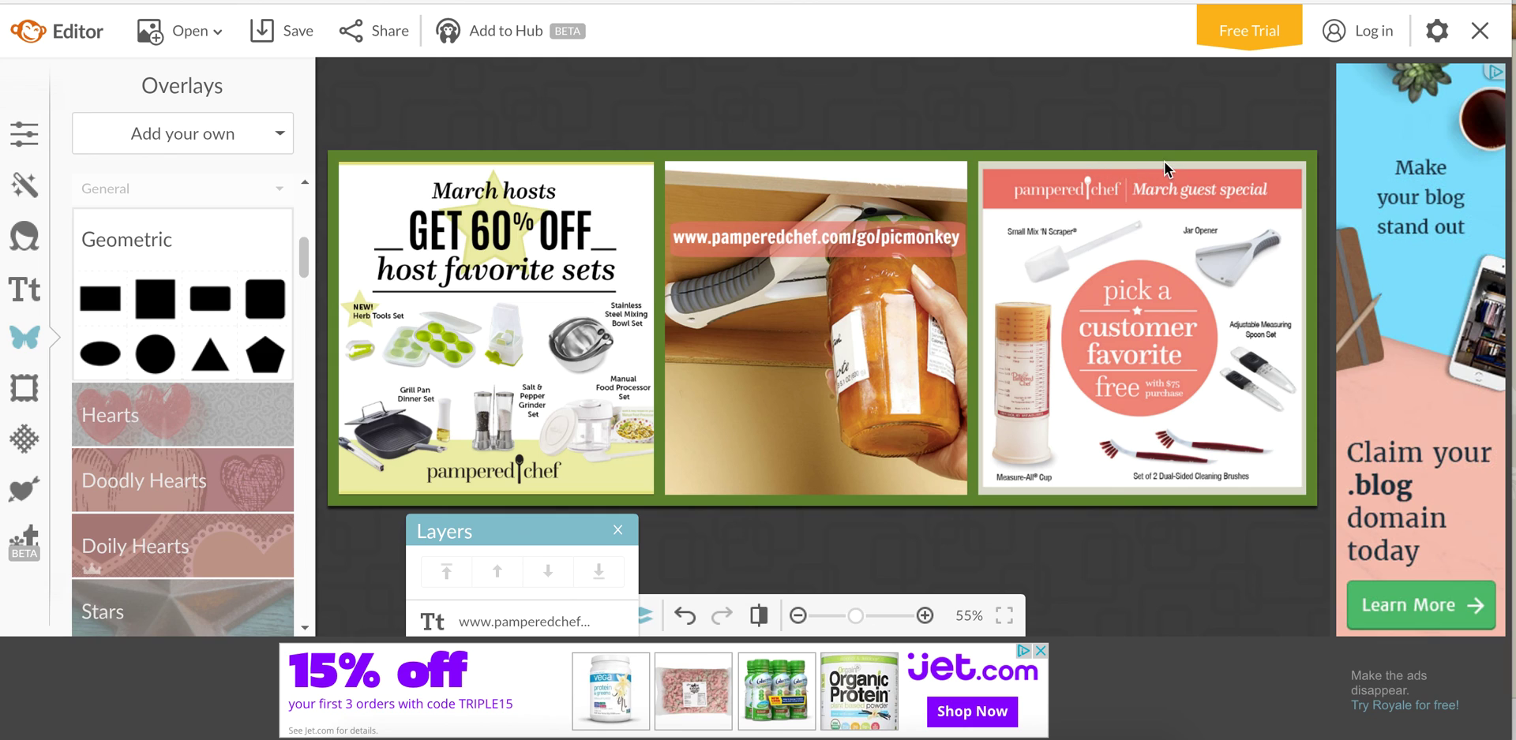
click(91, 295)
- Thin the new rectangle, fill it with the border's green via eyedropper, and park it below the collage
drag(804, 335, 985, 480)
drag(1197, 193, 623, 340)
drag(985, 513, 985, 473)
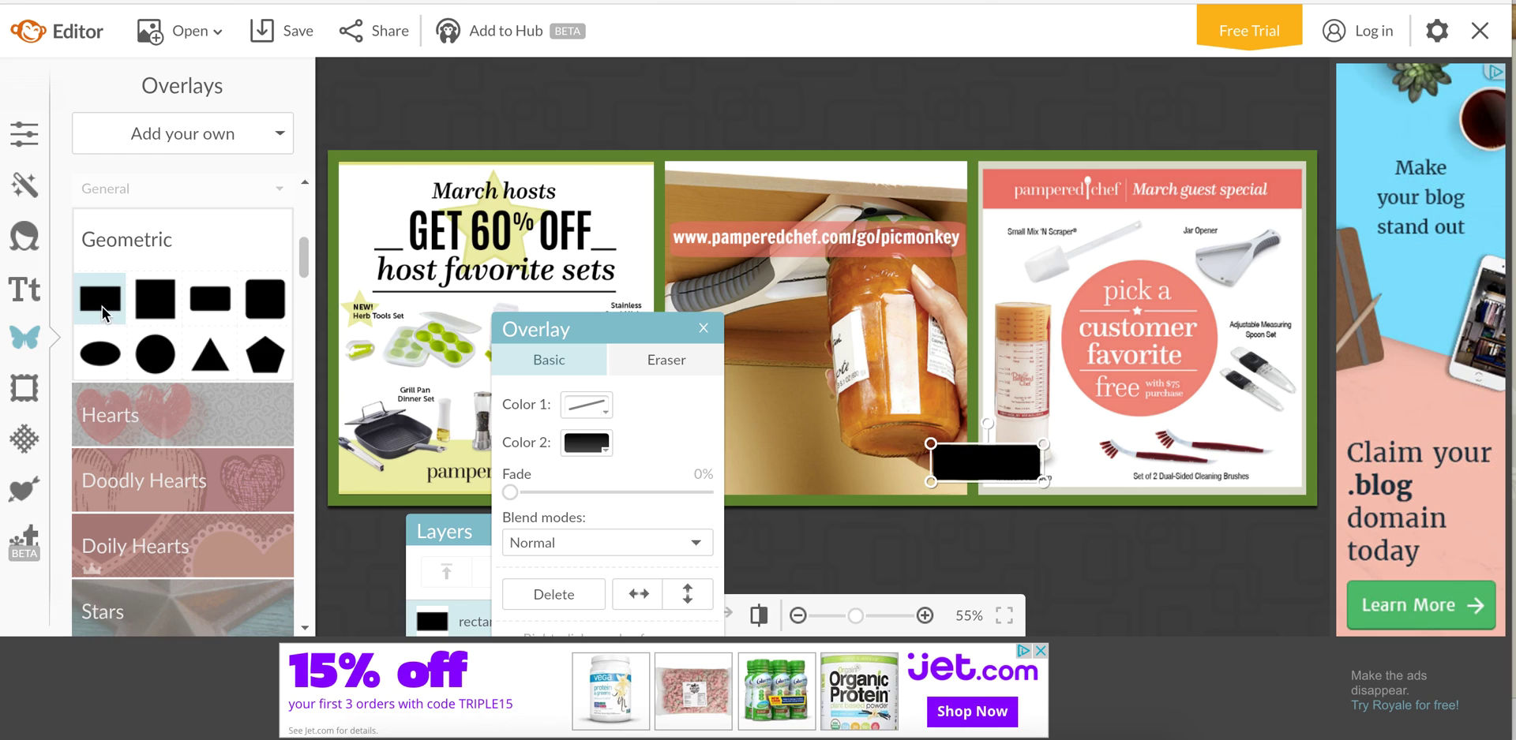
click(586, 443)
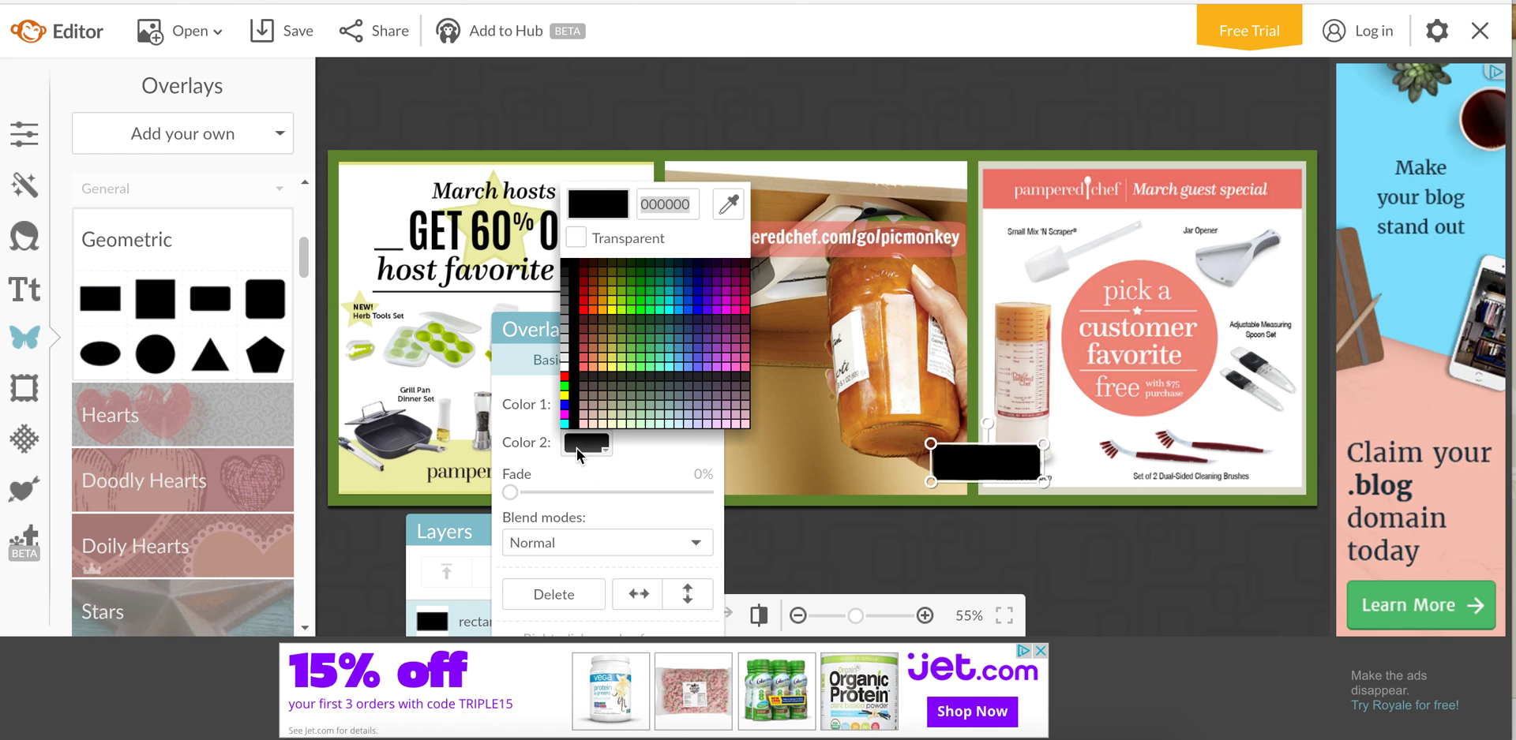
click(679, 272)
click(732, 206)
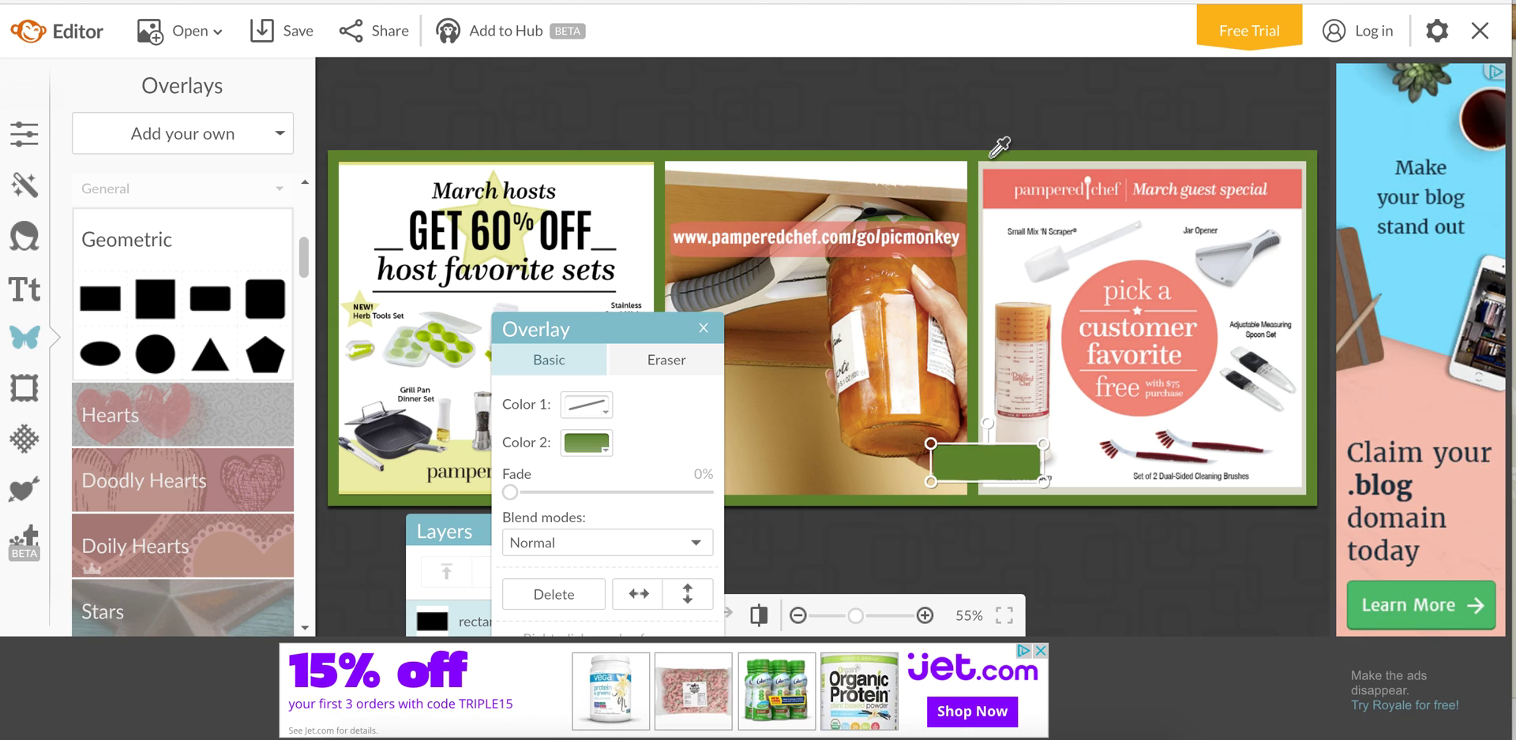
click(1017, 157)
drag(983, 462, 1324, 505)
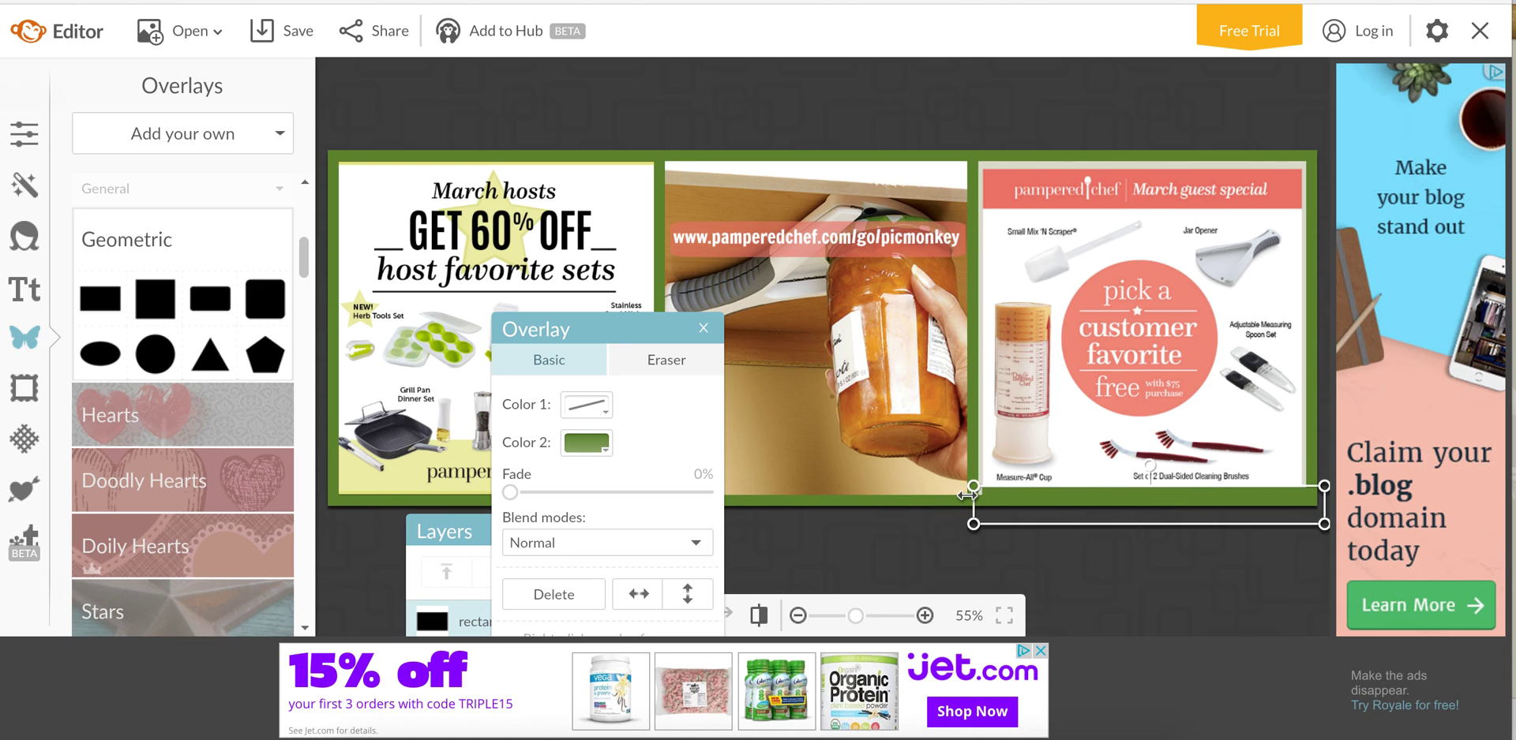
click(894, 510)
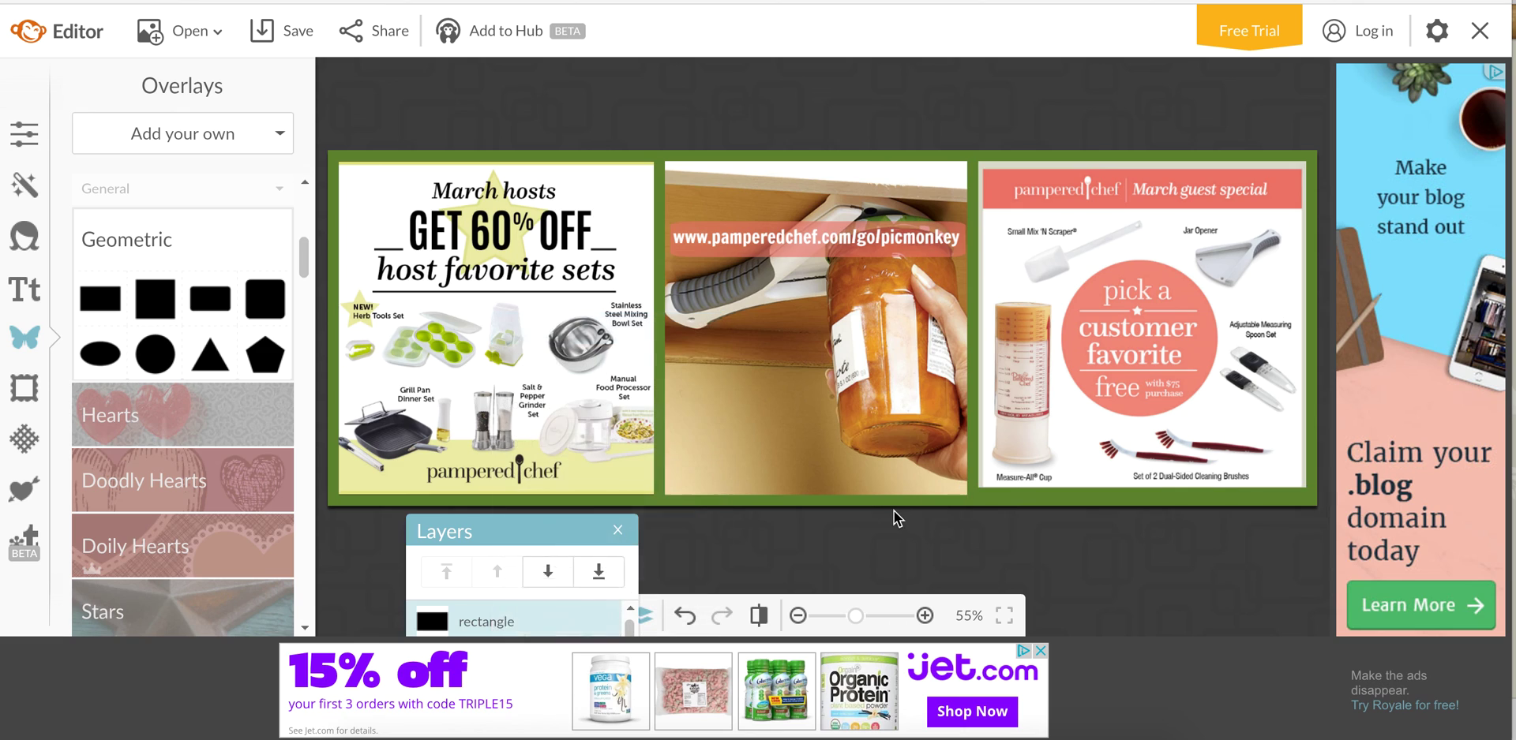
- Shape green bars and place them over the right photo's top and side edges to even the border
click(1000, 503)
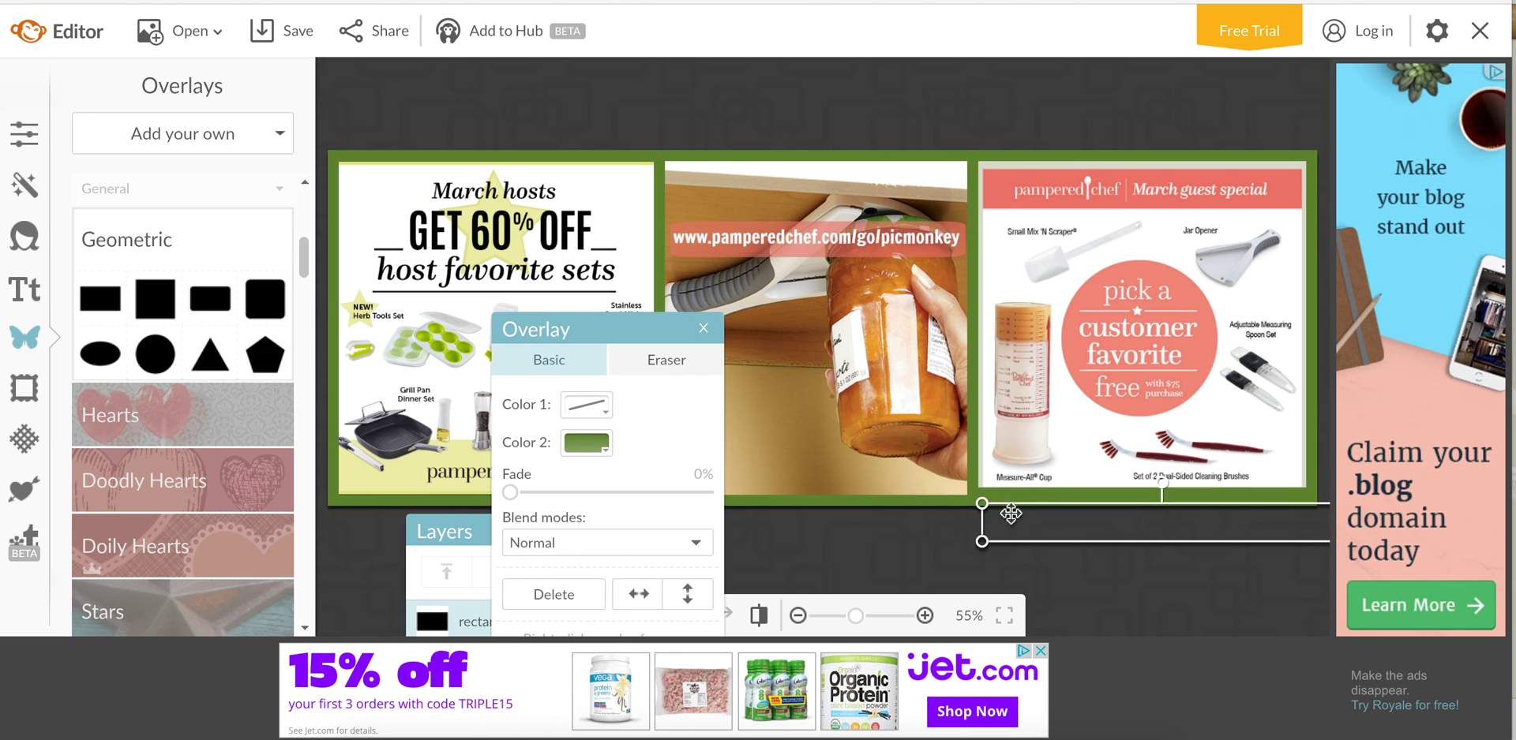
drag(998, 515, 971, 483)
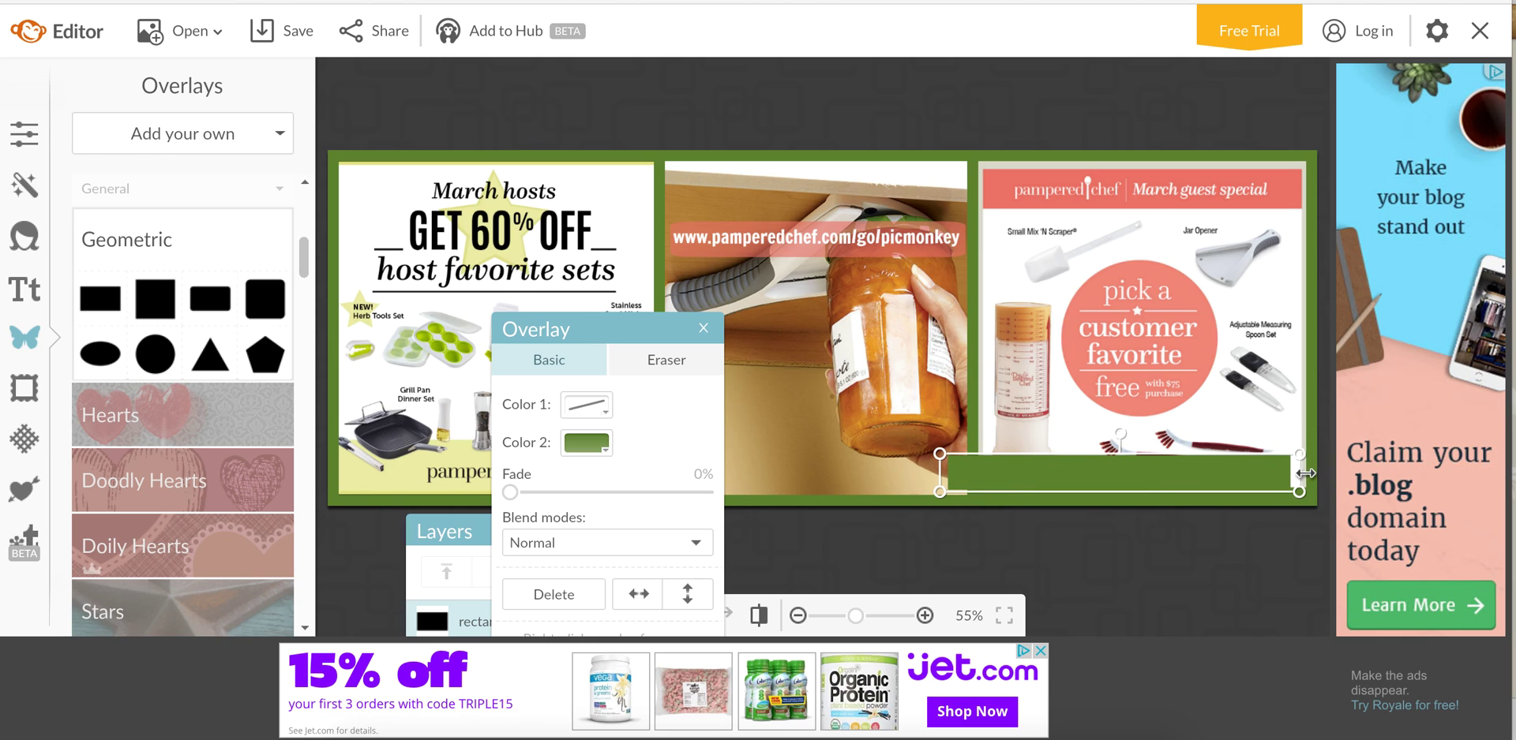
drag(1296, 474, 979, 143)
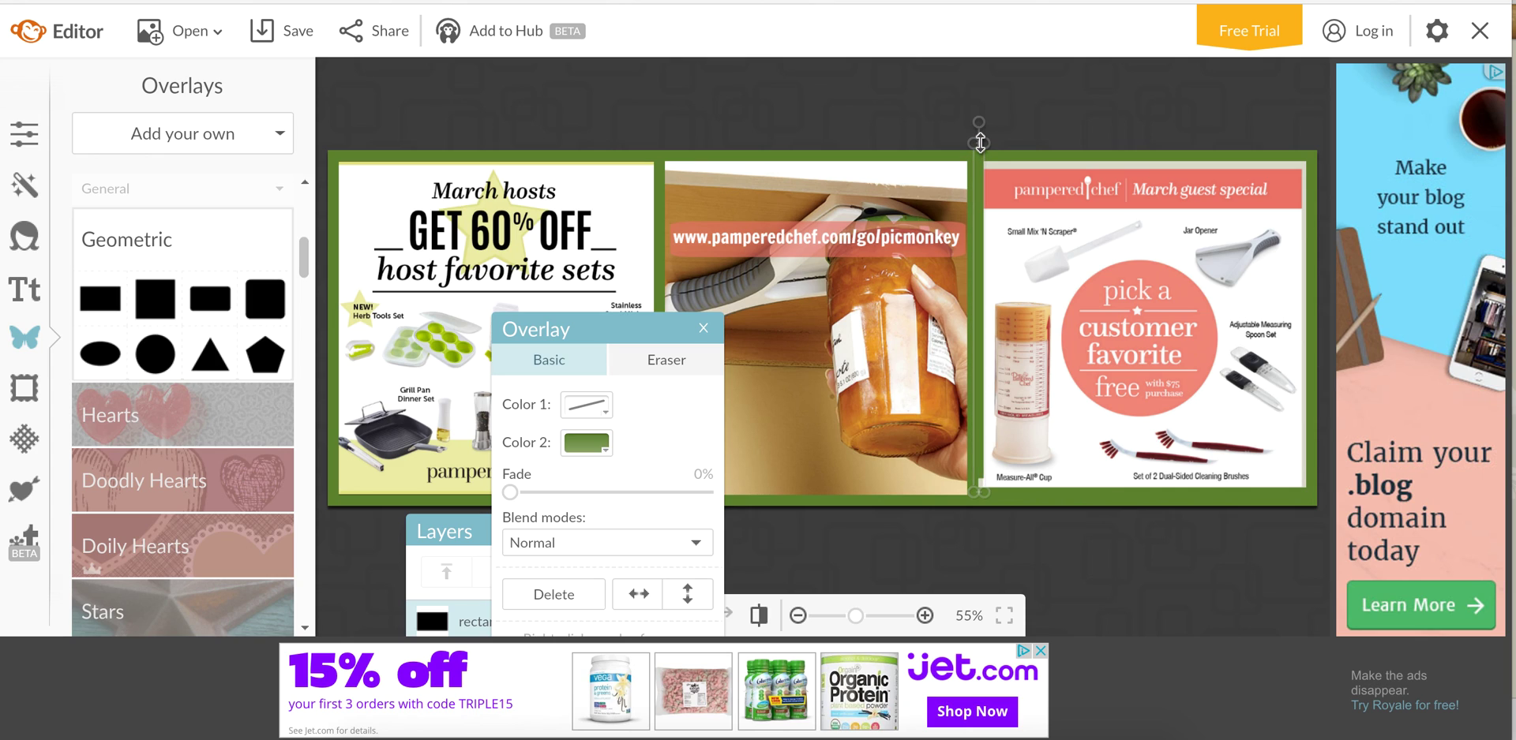
drag(974, 494, 979, 507)
click(1053, 509)
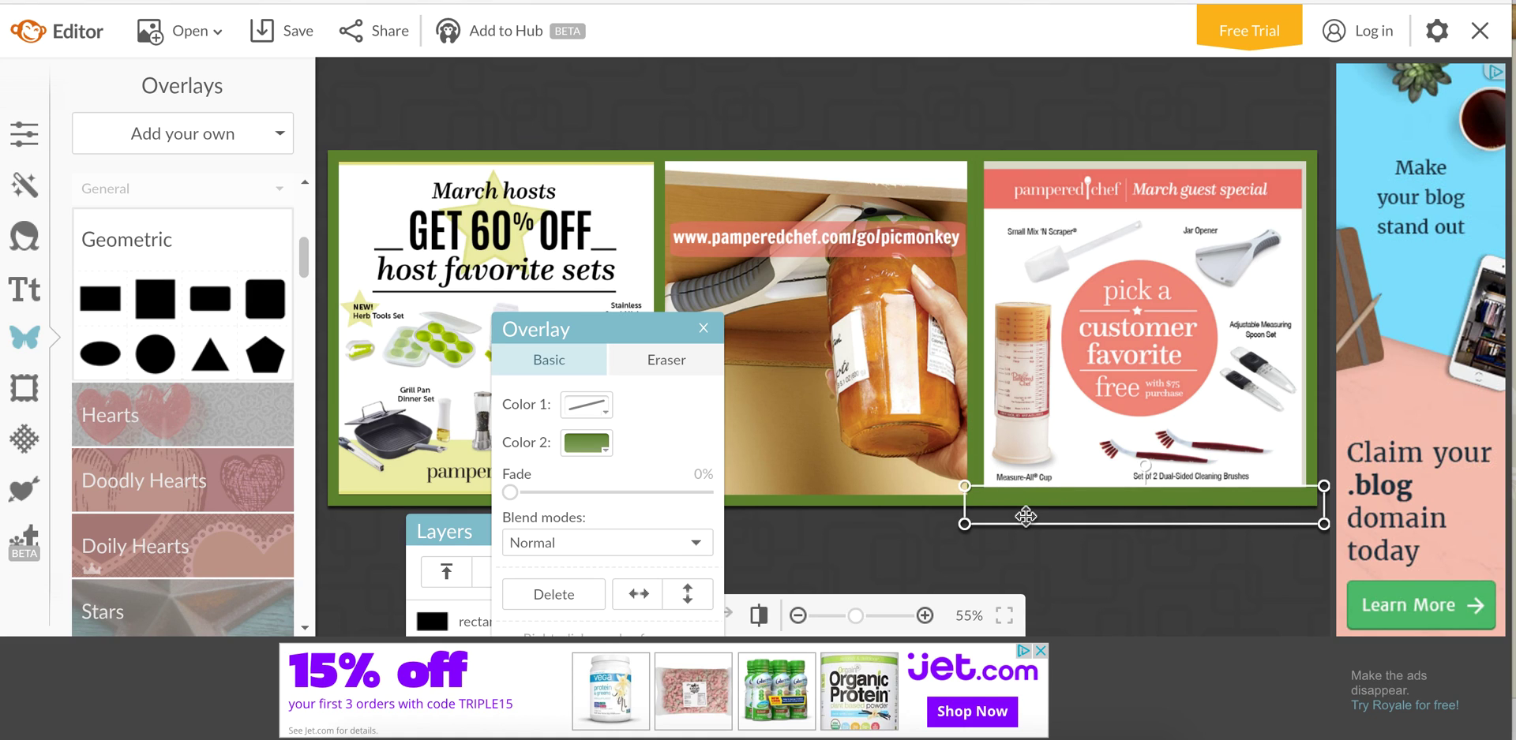
drag(1027, 521, 1015, 160)
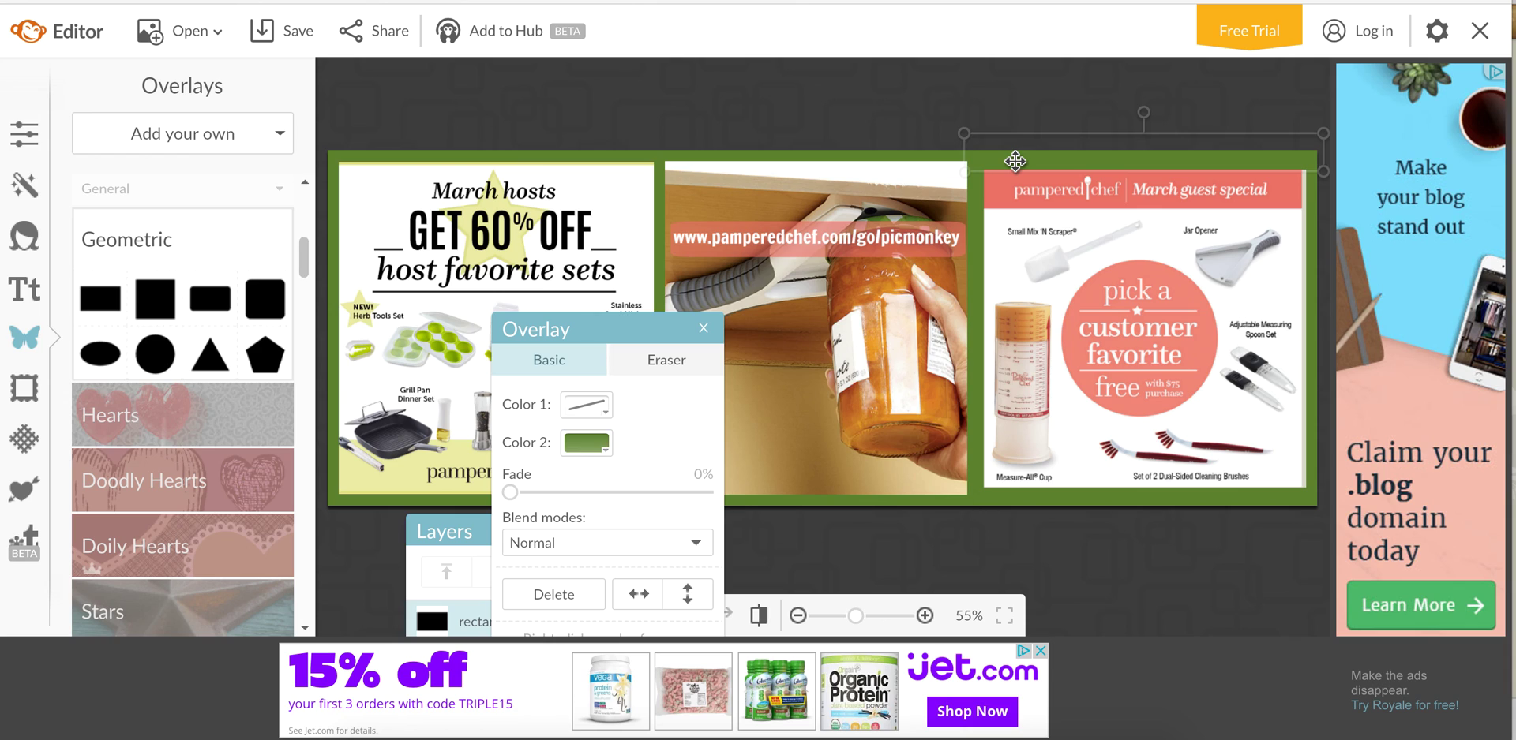
click(977, 451)
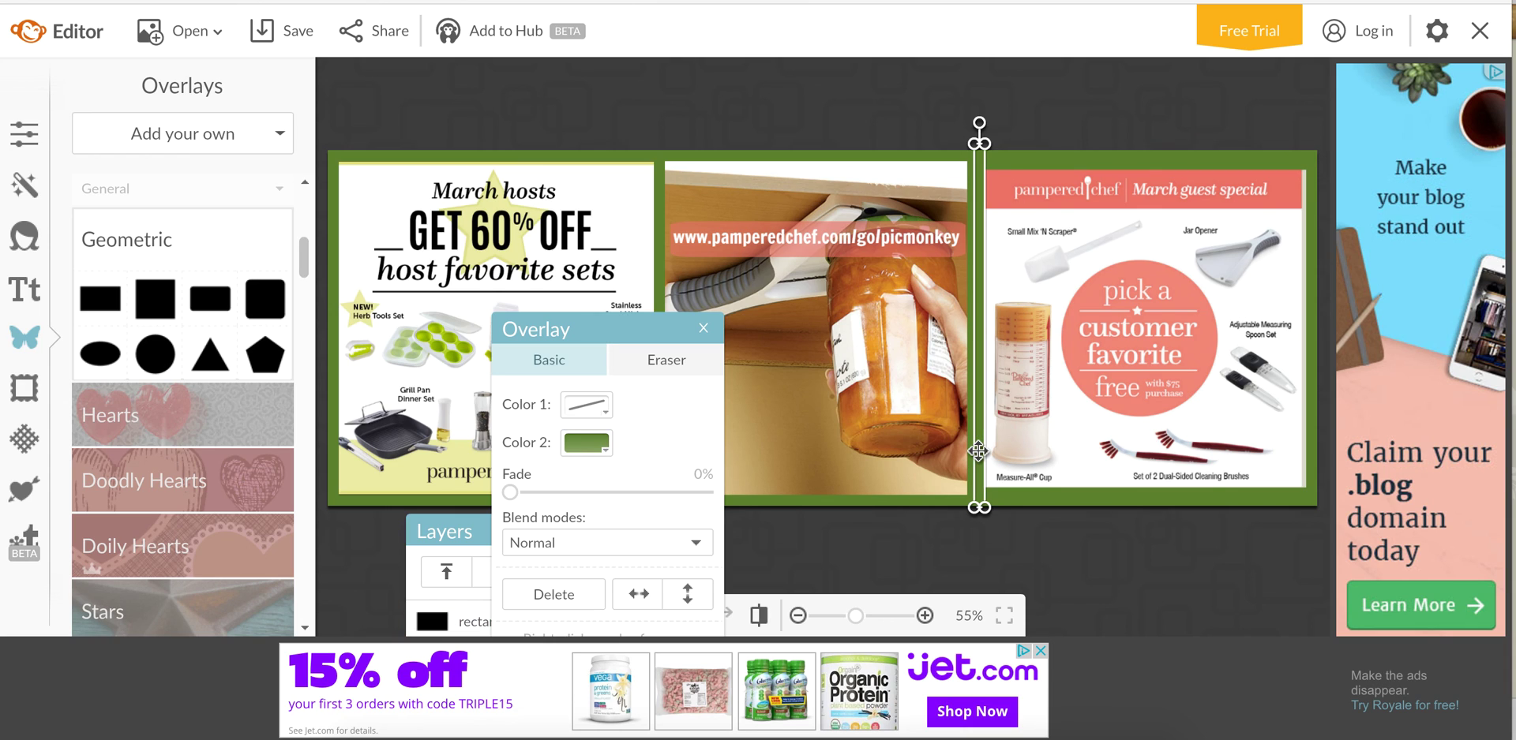
drag(977, 452, 1302, 444)
click(1210, 585)
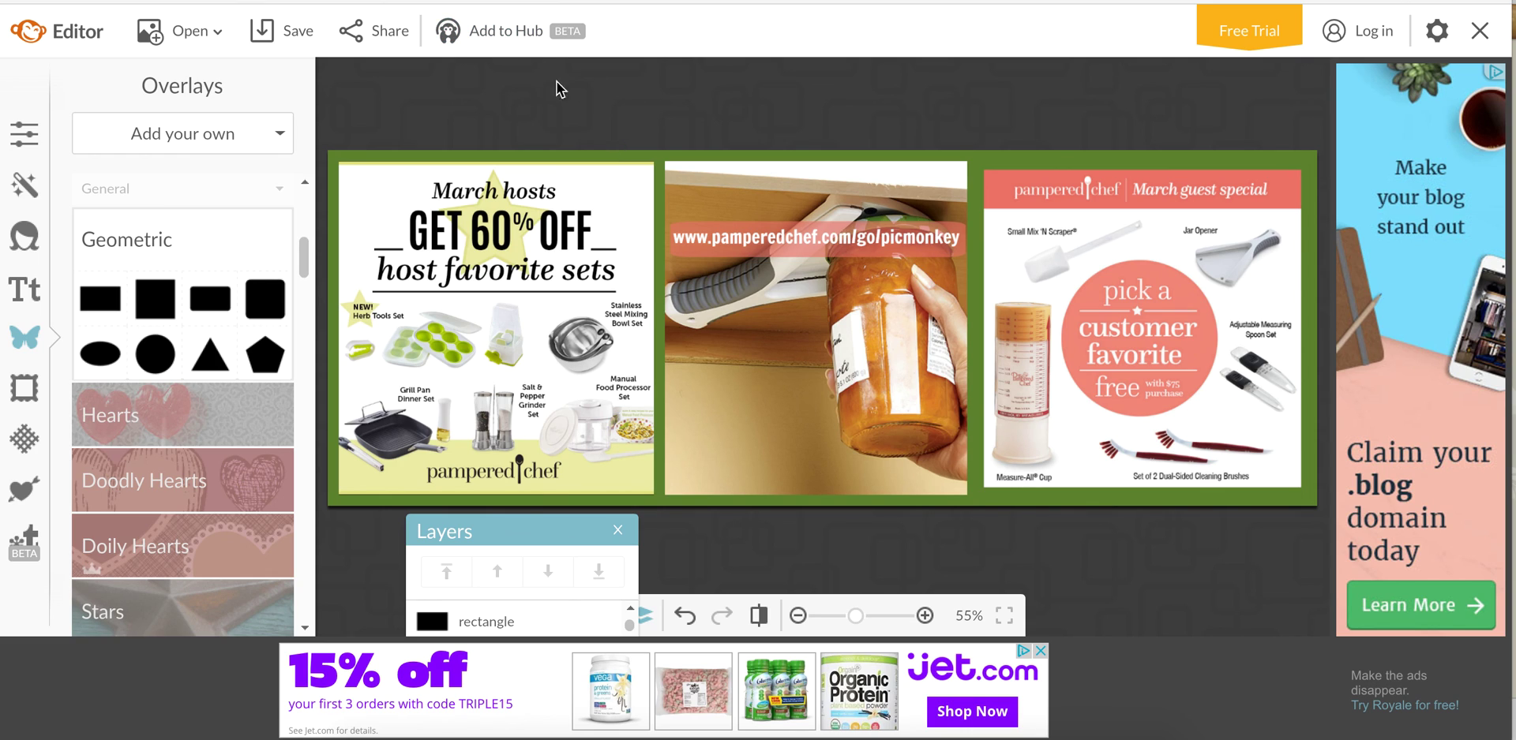
click(189, 30)
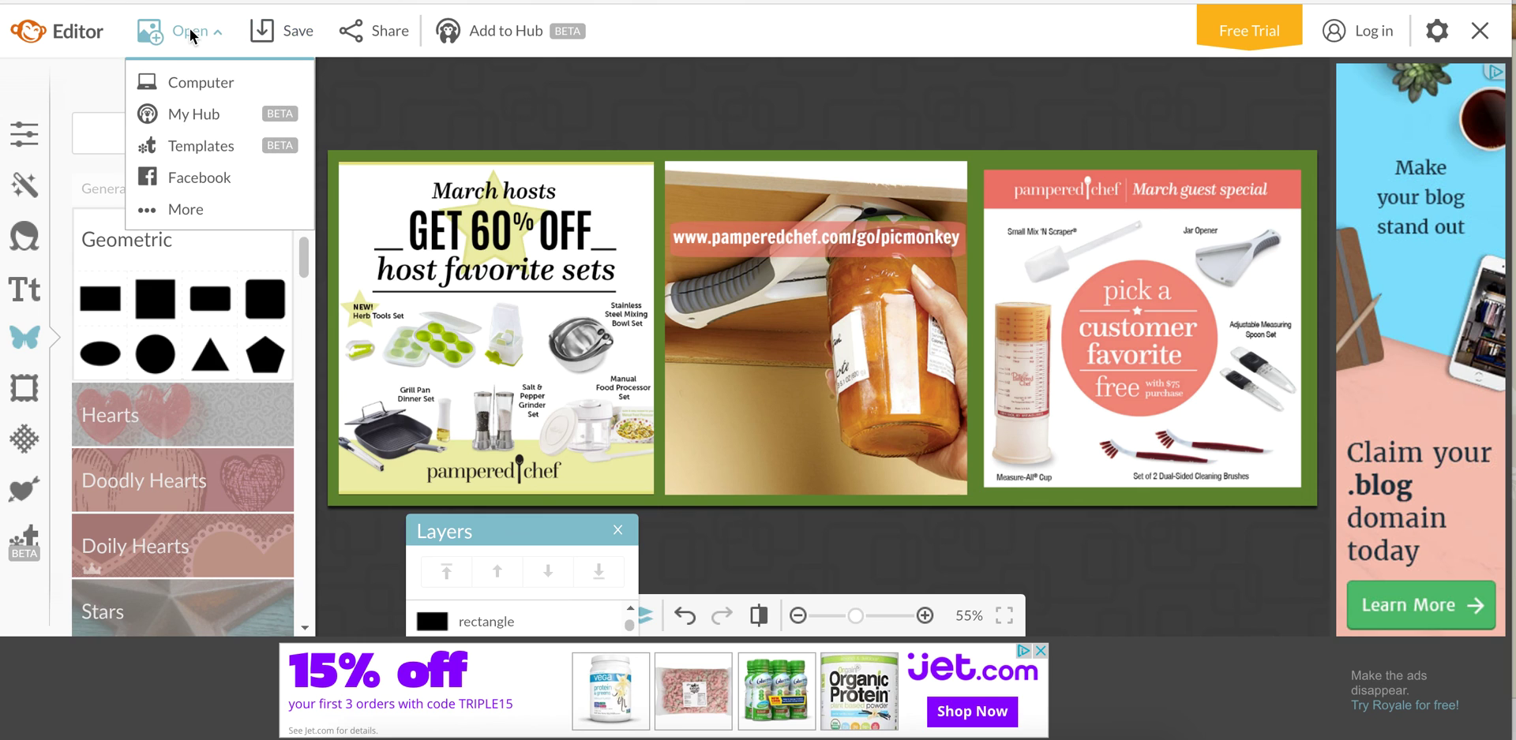
click(187, 110)
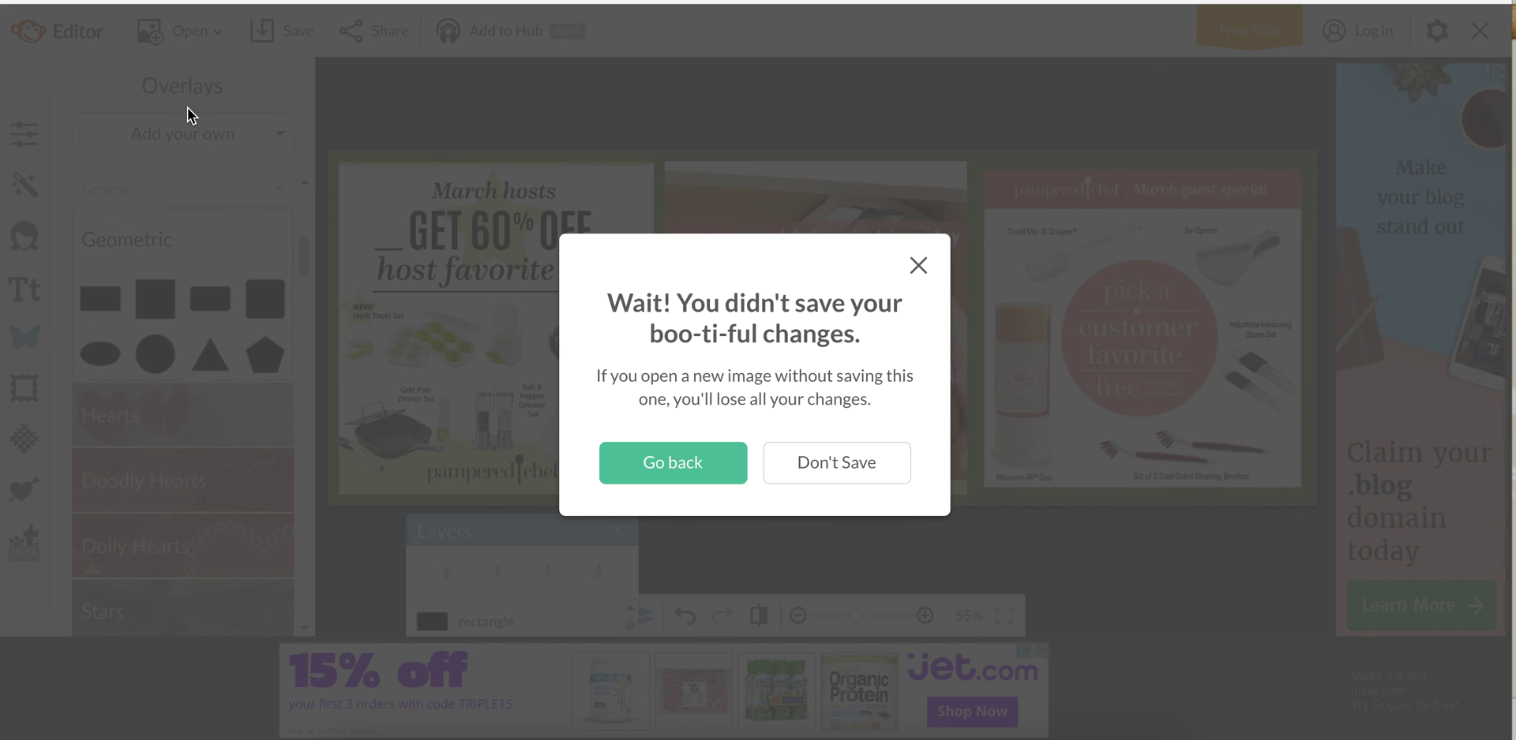
click(854, 461)
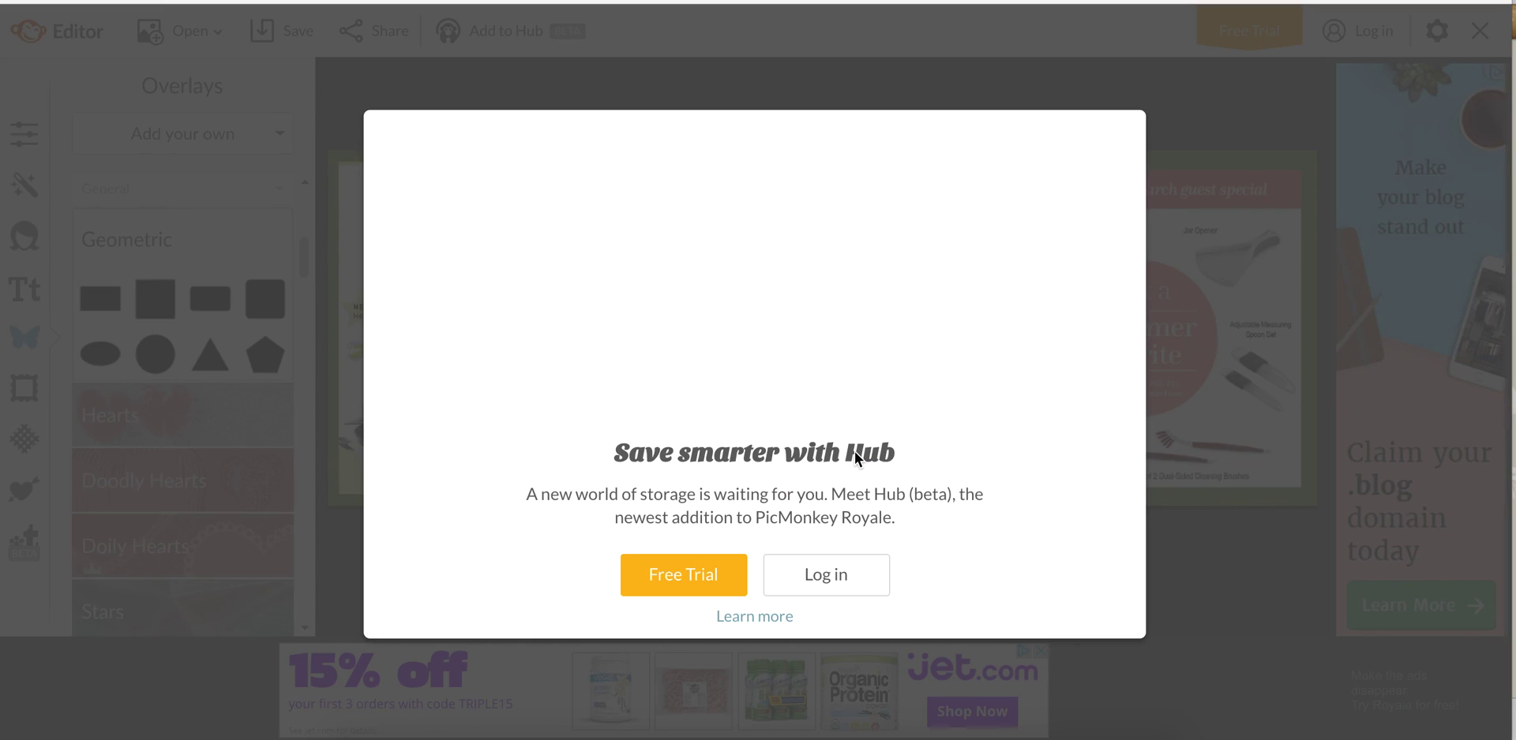
click(823, 585)
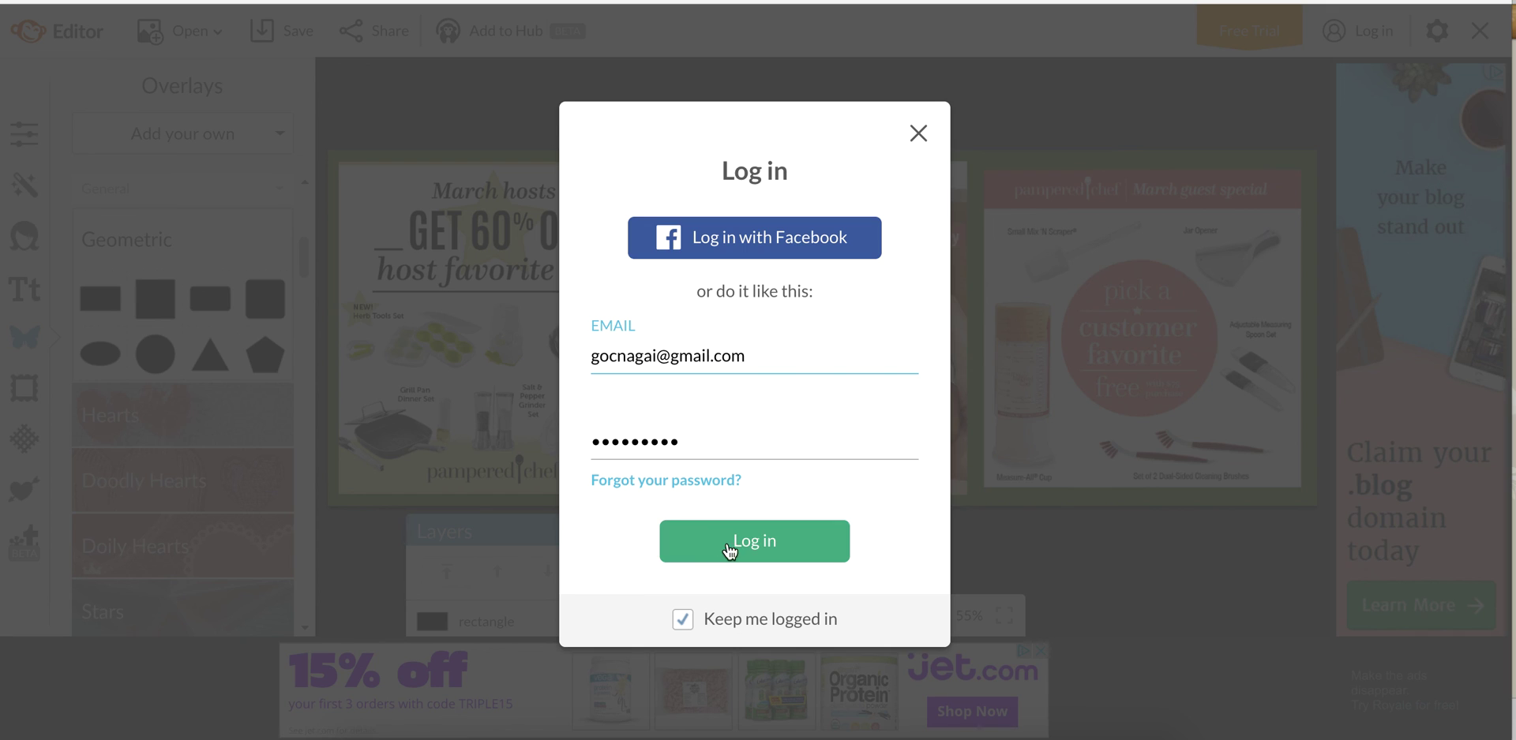
- Open the saved three-photo collage from My Hub in the editor
click(726, 545)
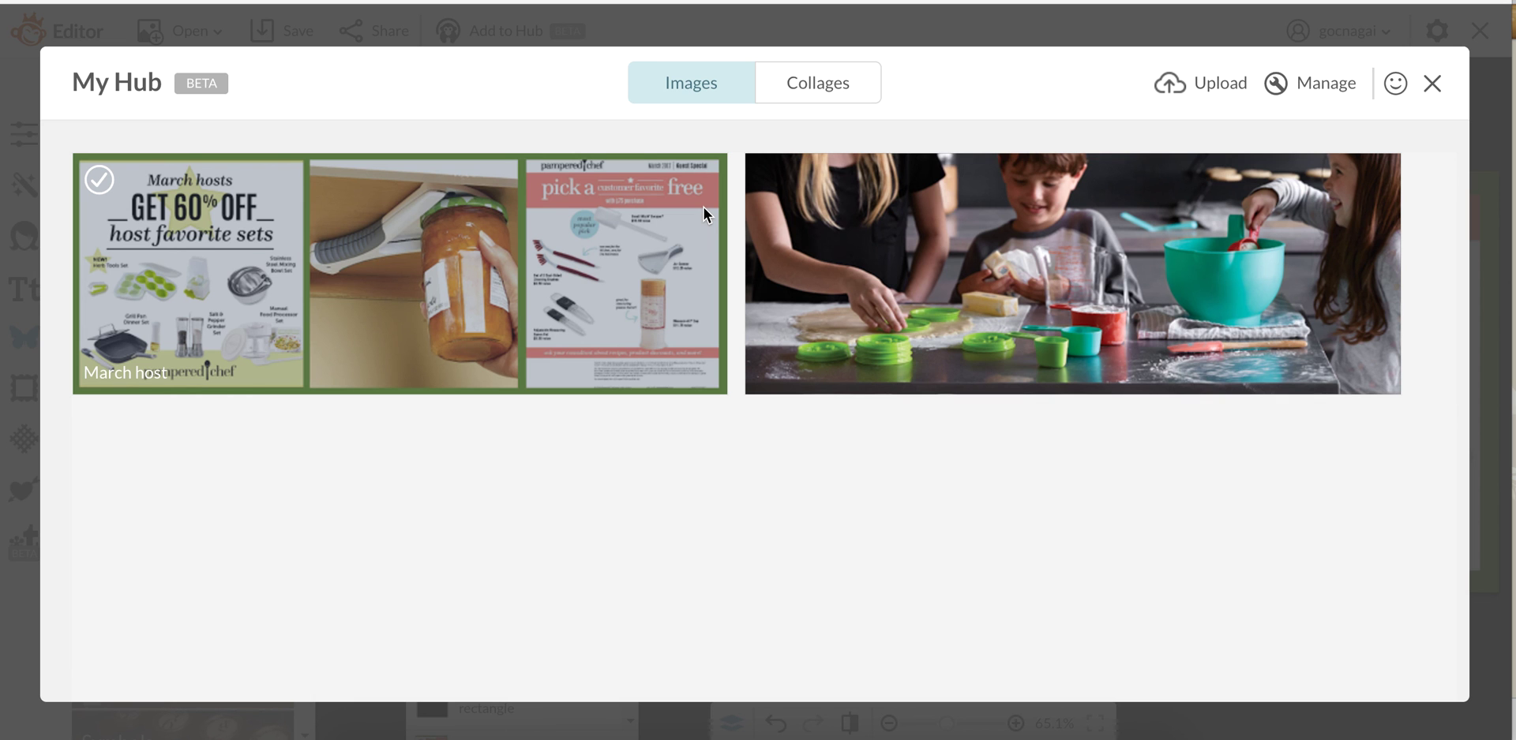
click(490, 252)
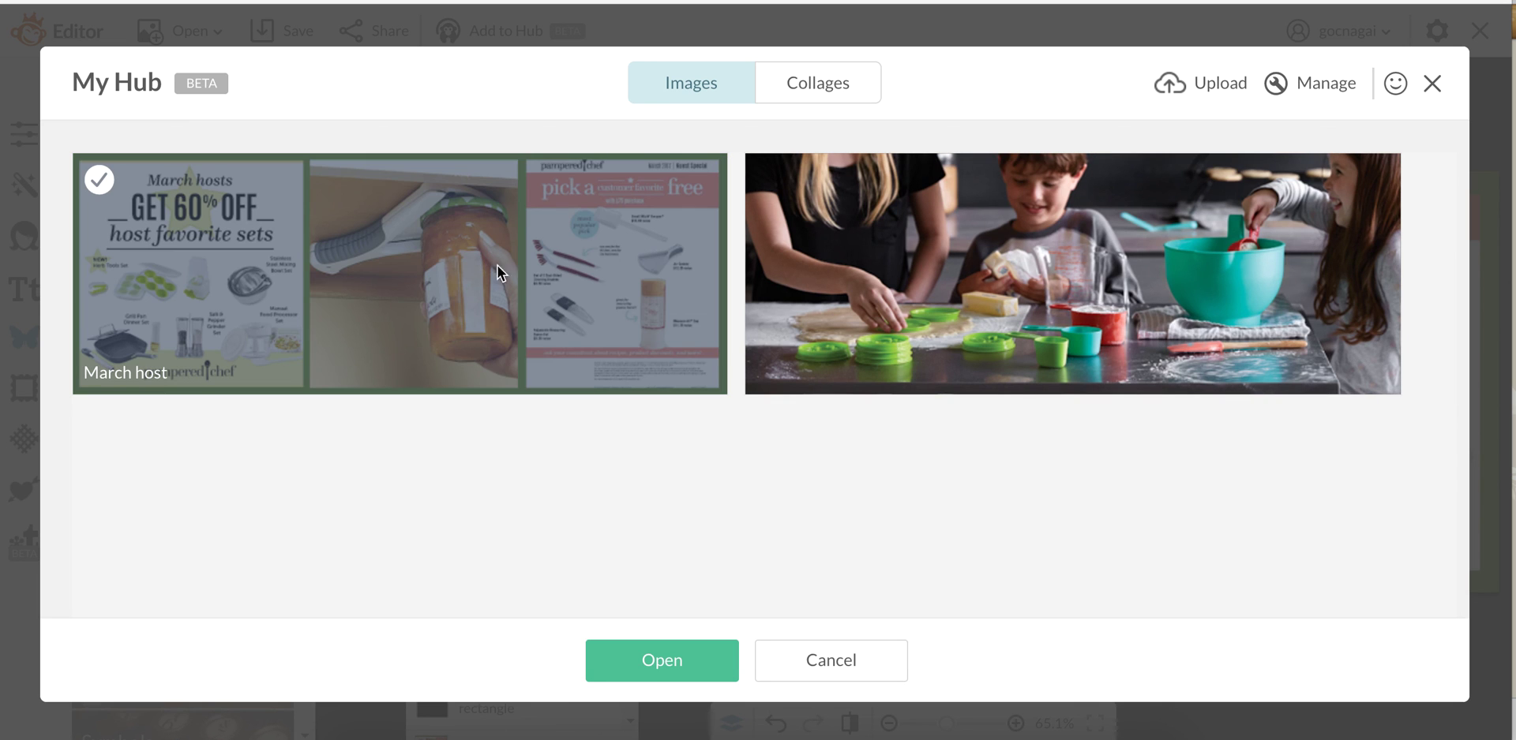
click(666, 675)
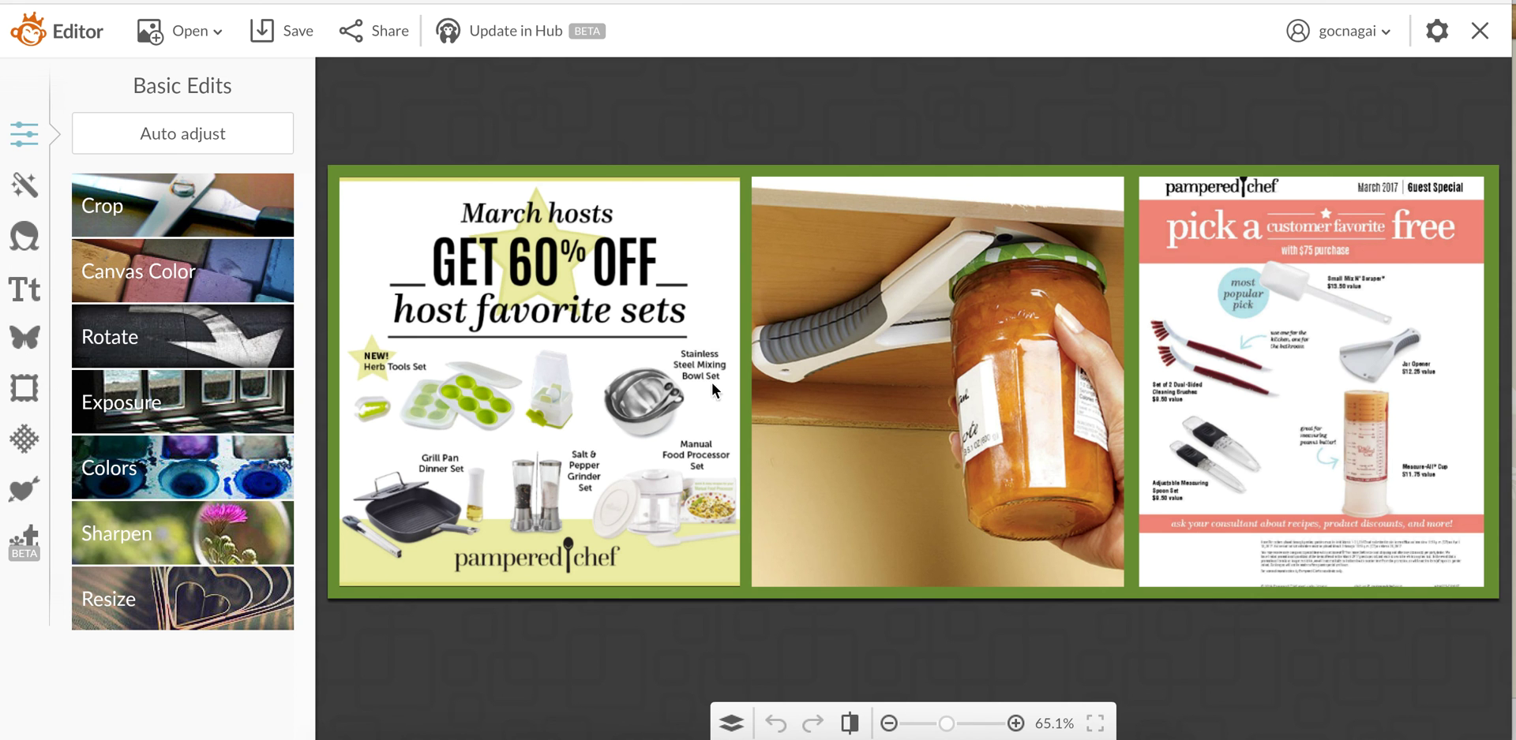
- Choose the Francois One font and add a new text box over the jar photo
click(29, 319)
click(27, 286)
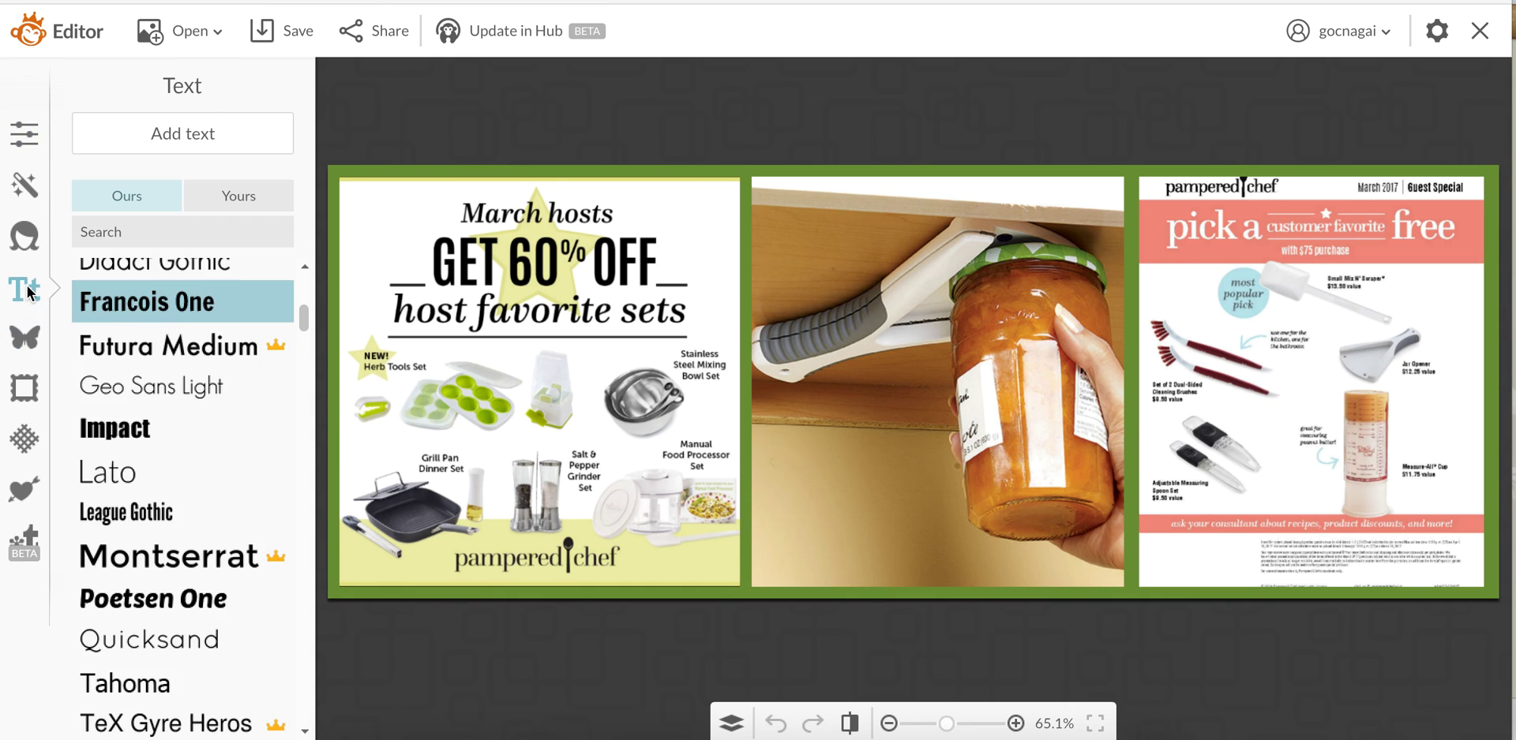
click(168, 346)
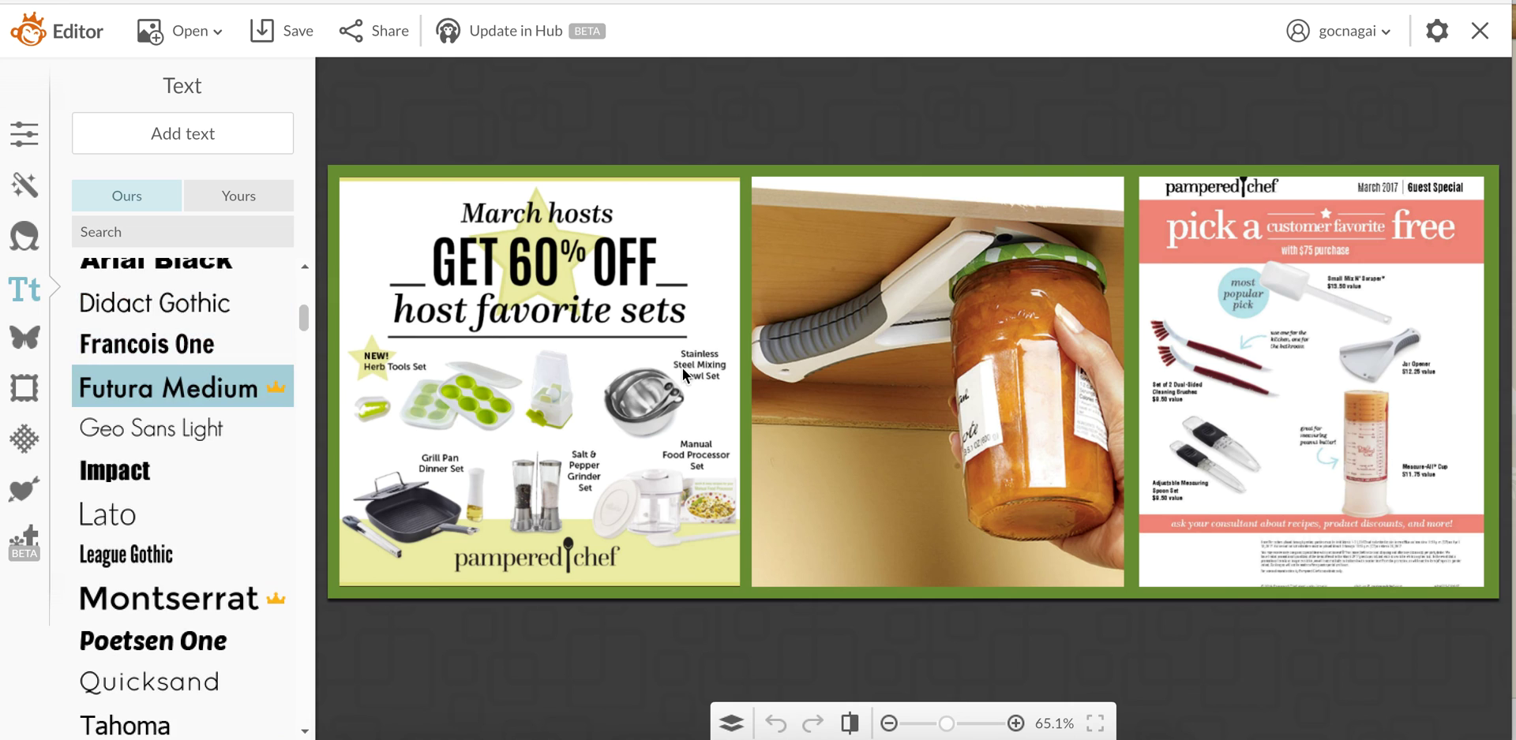
click(98, 347)
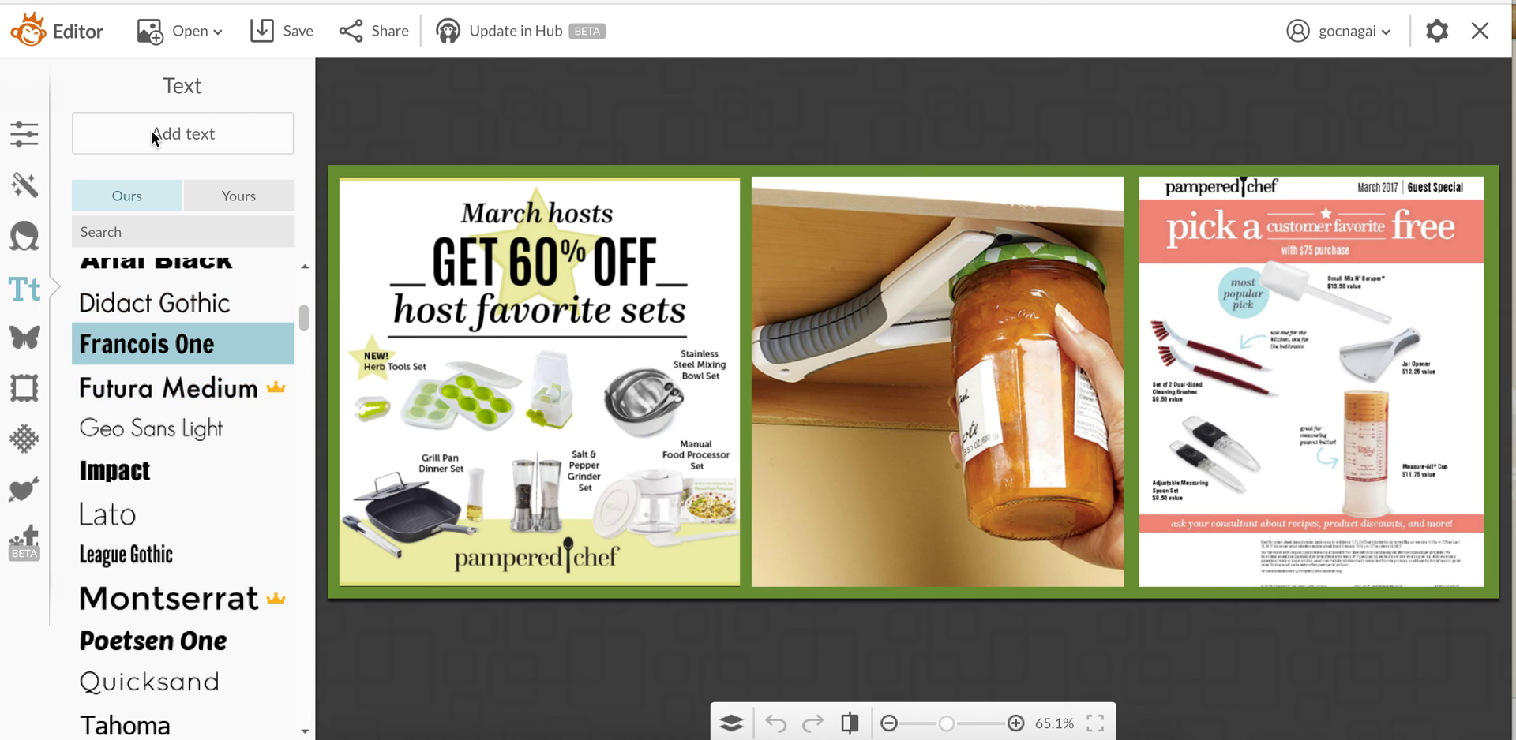
click(155, 138)
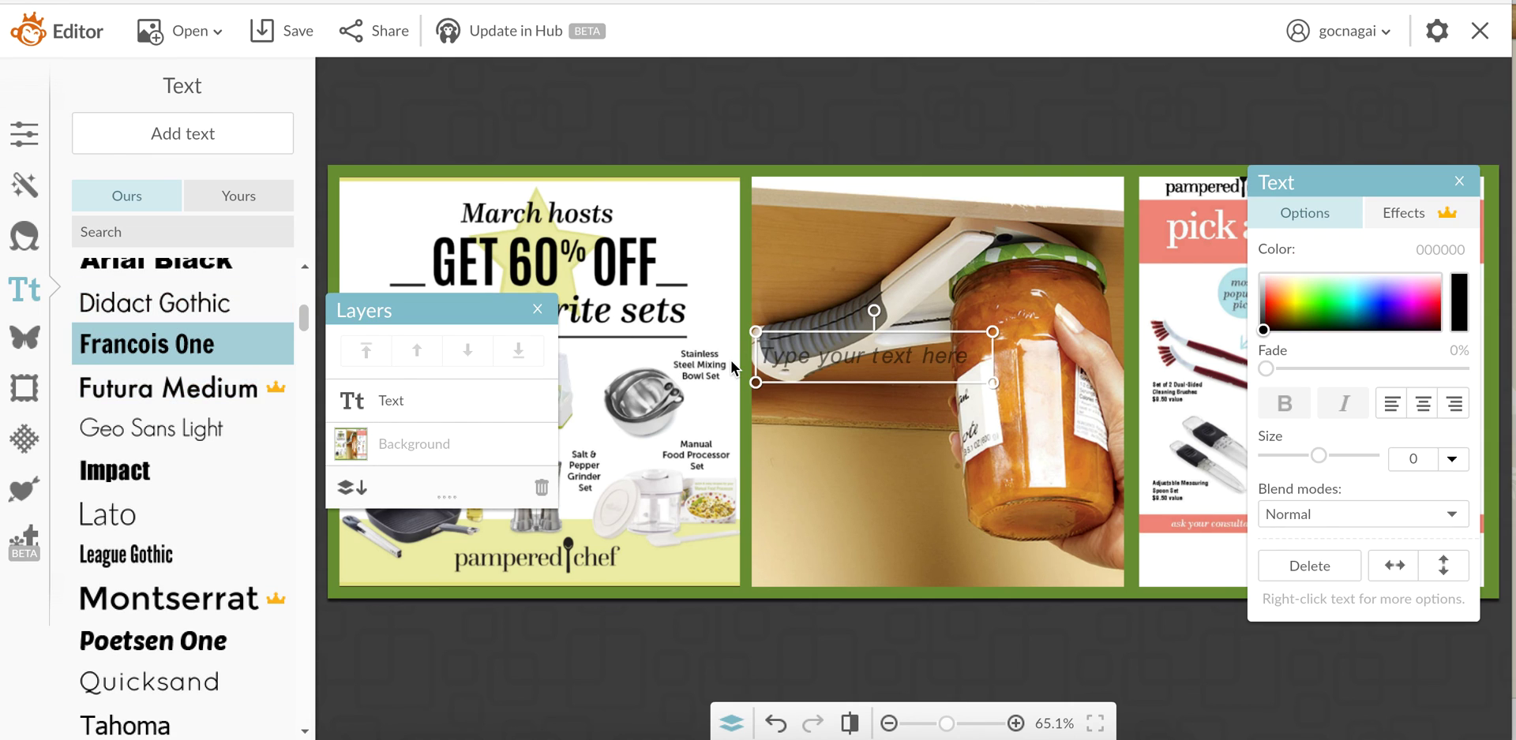